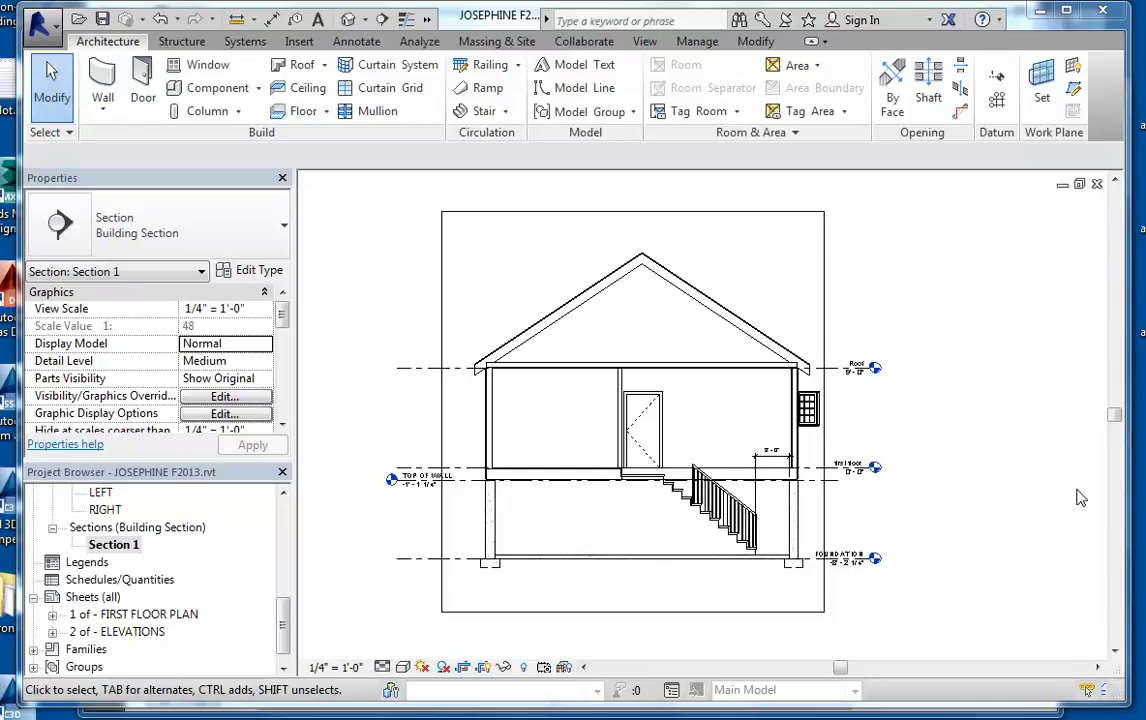
Step: Open the first floor plan view
left_click_drag(285, 612, 283, 520)
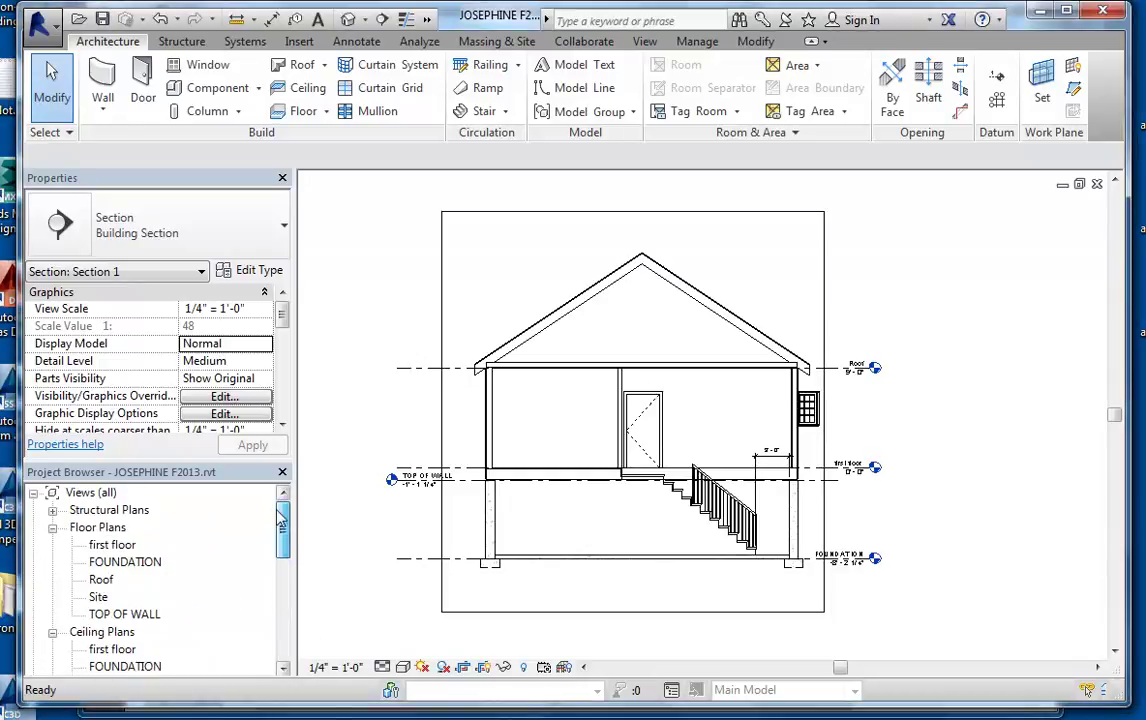
double_click(112, 544)
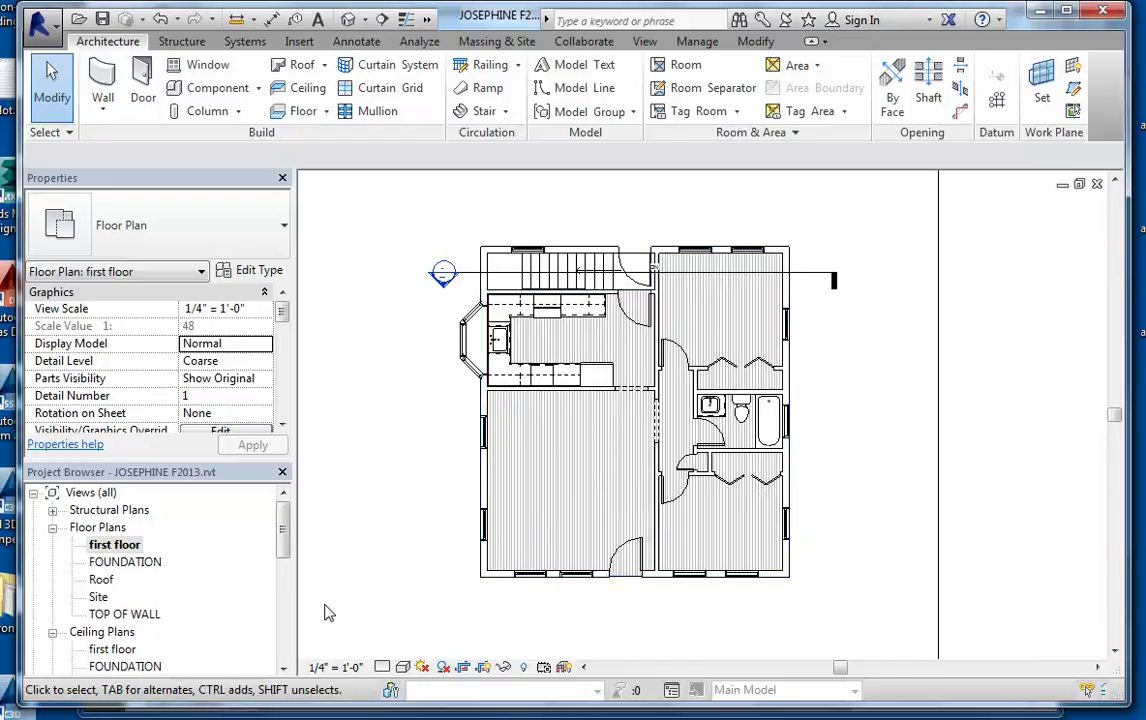
Step: Open final project requirements.pdf from the AEDD-165 Basic Architecture CAD handouts folder 013 living codes, kitchens and baths to check the required sheets
mouse_move(60, 712)
left_click(165, 670)
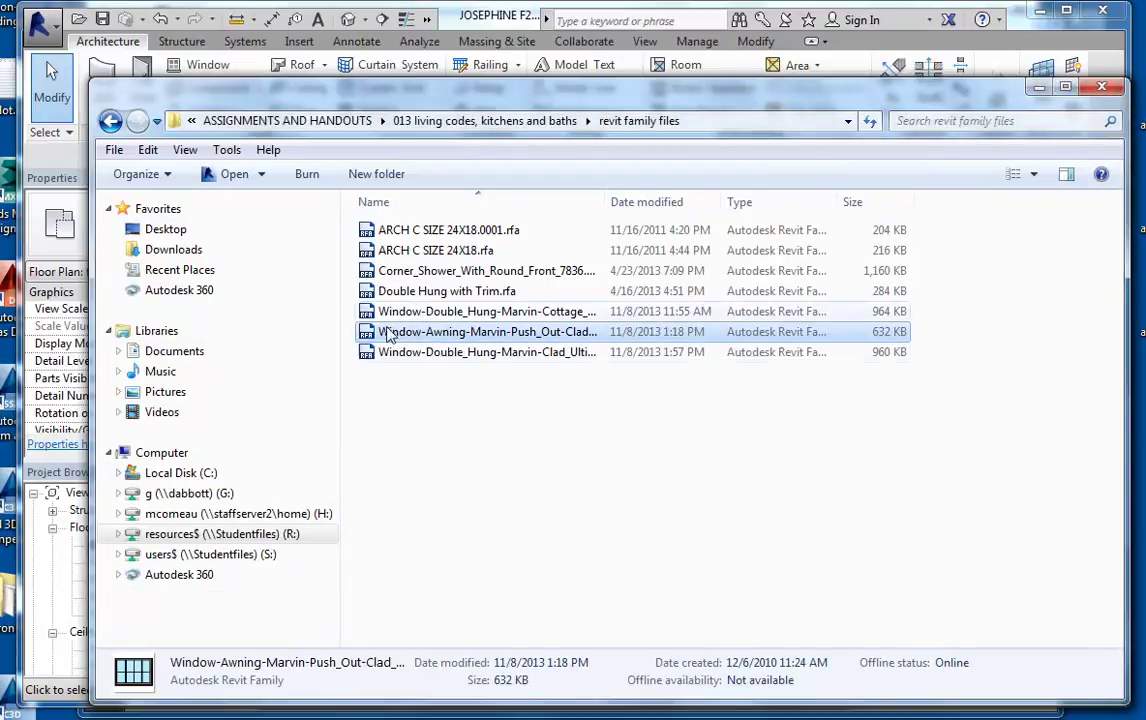
left_click(288, 537)
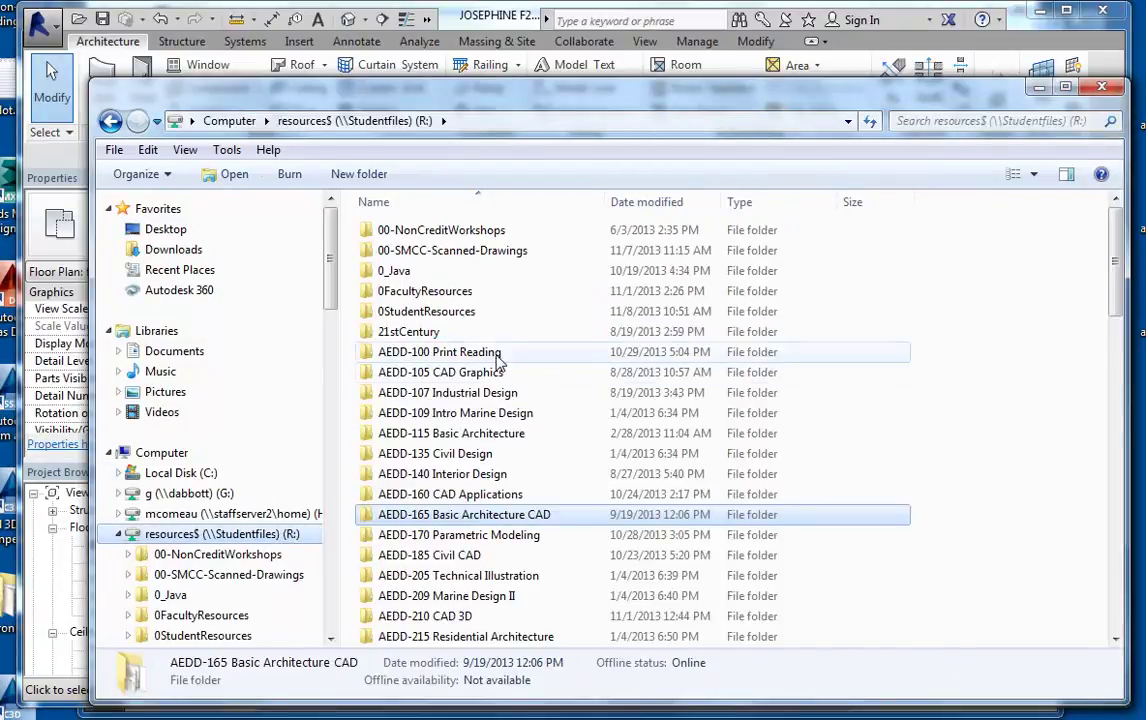
double_click(450, 514)
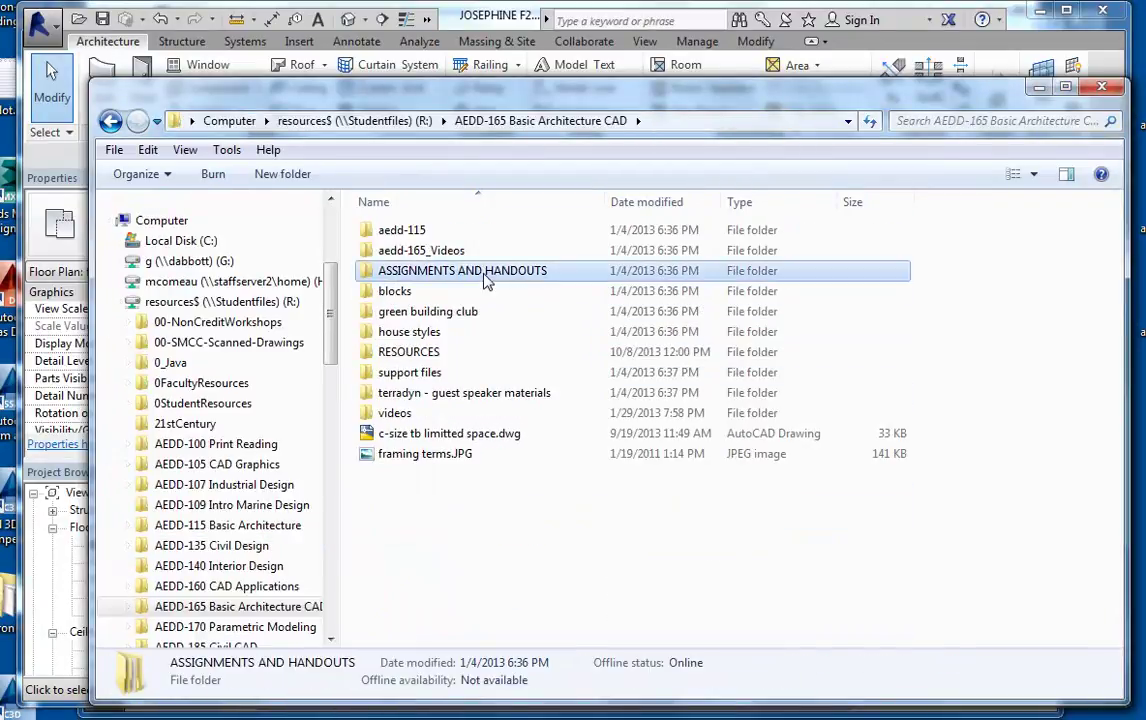
double_click(440, 270)
double_click(463, 476)
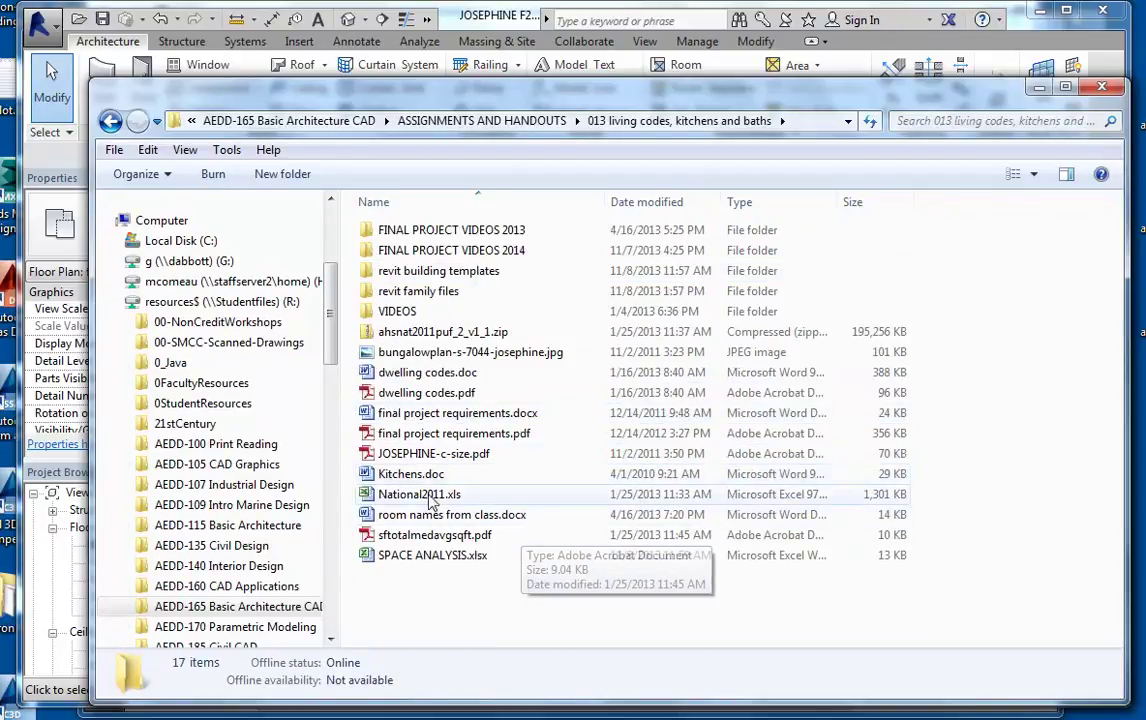
left_click(490, 440)
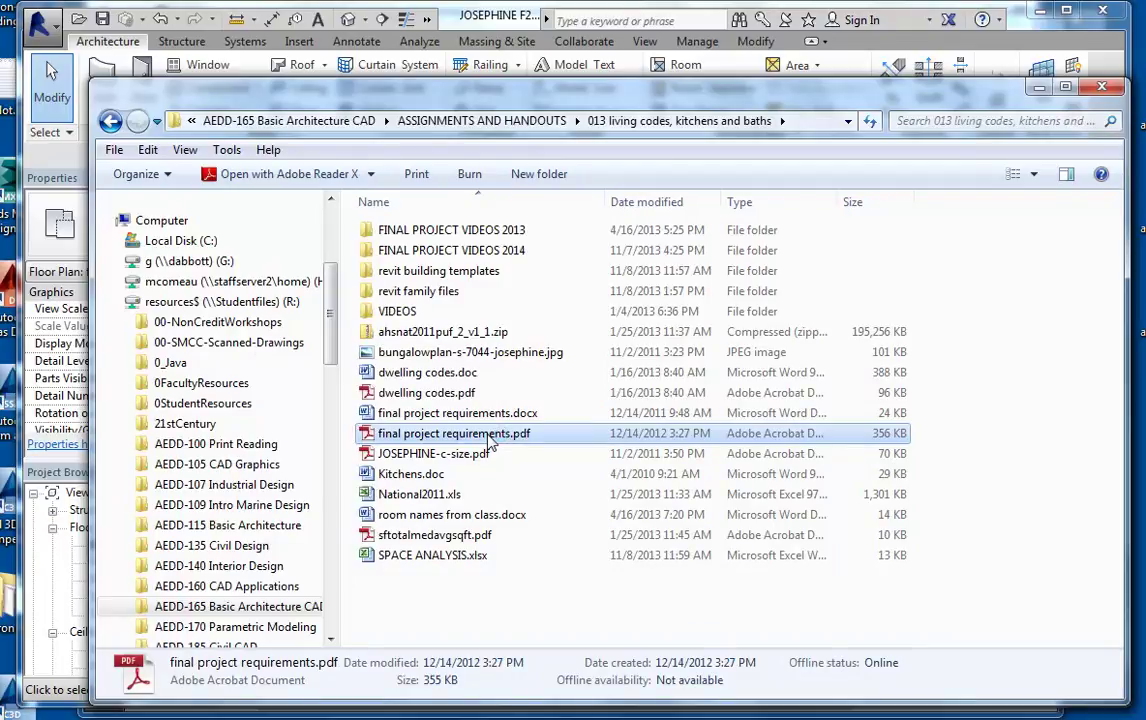
double_click(686, 440)
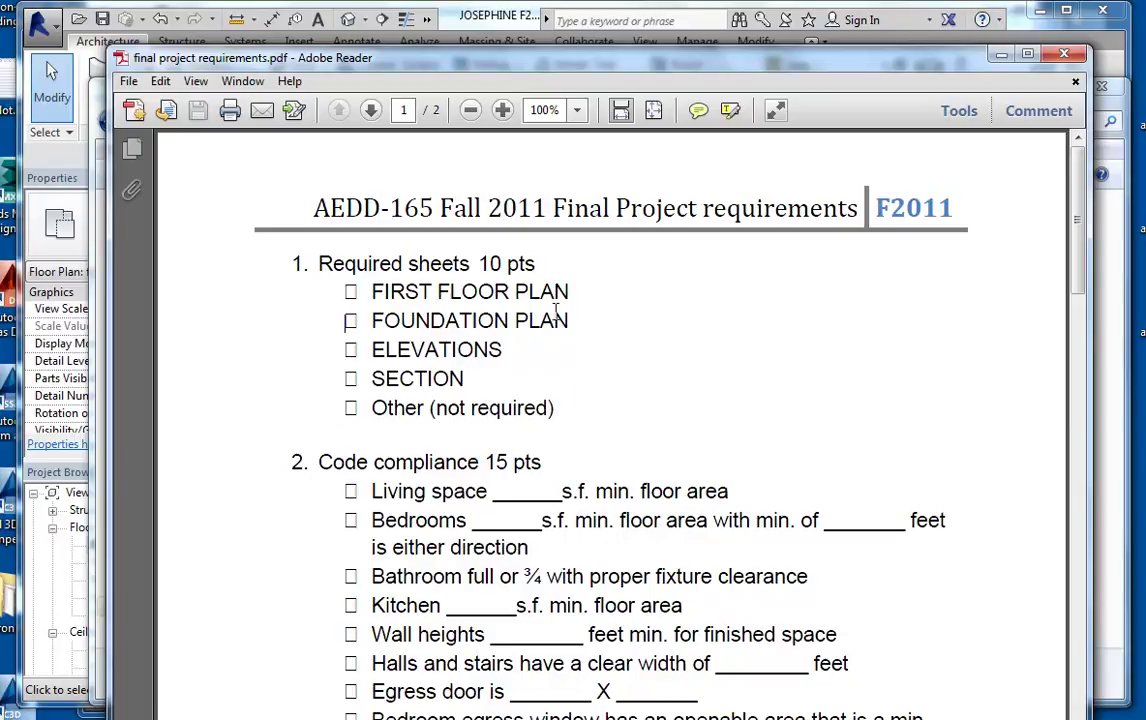
Step: Switch back to Revit and delete the existing FIRST FLOOR PLAN and ELEVATIONS sheets from the project
key("alt+Tab")
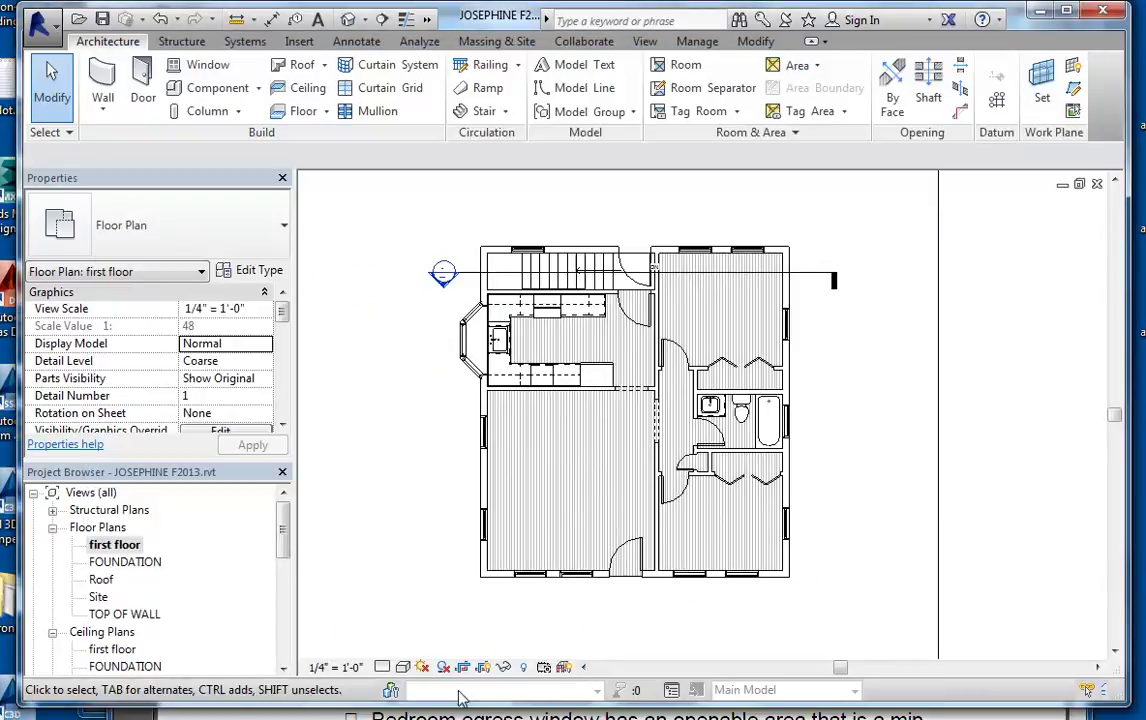
left_click_drag(283, 545, 283, 645)
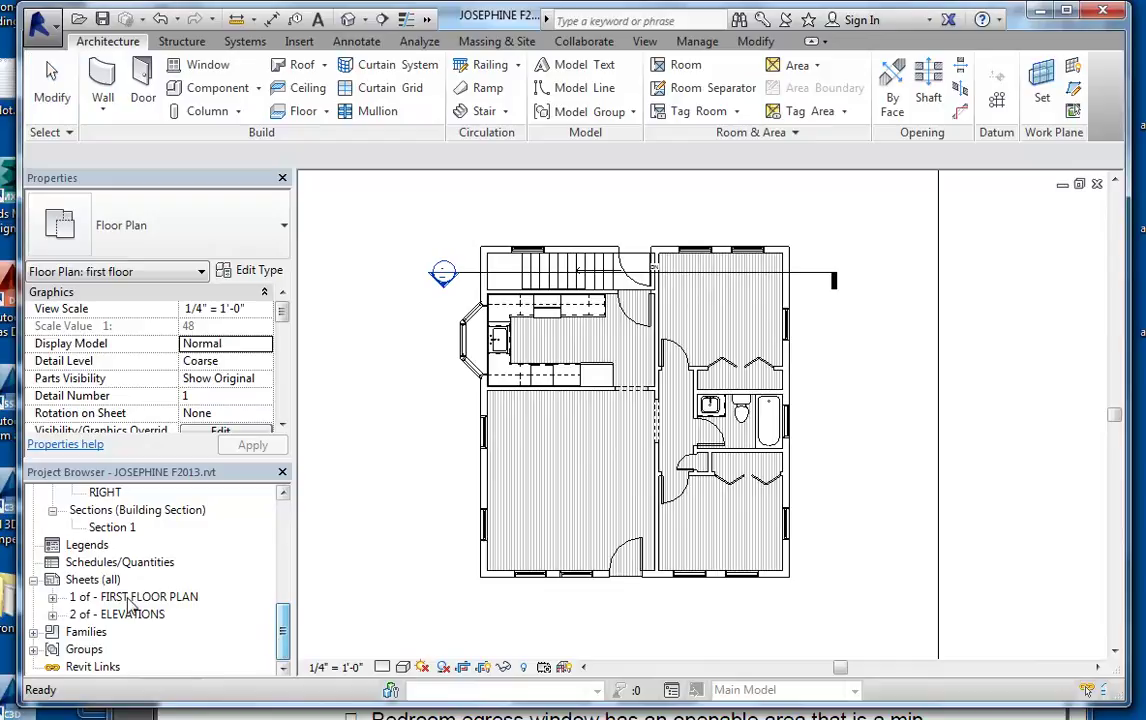
left_click(142, 614)
left_click(155, 598)
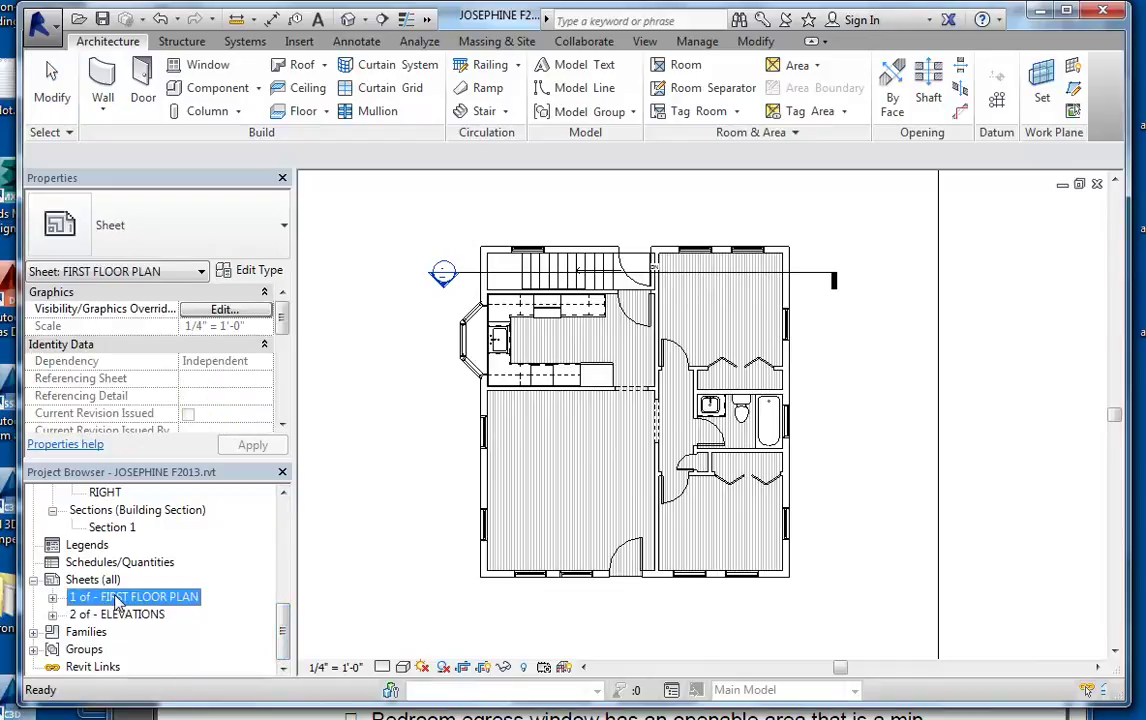
right_click(117, 600)
left_click(155, 501)
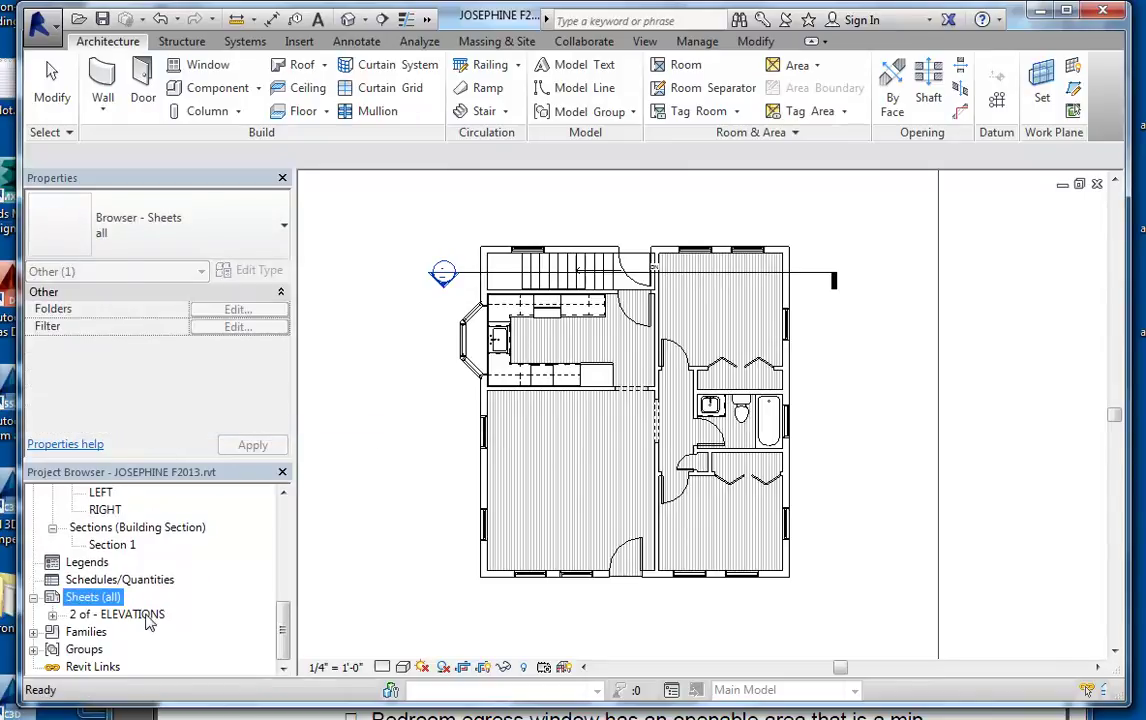
right_click(148, 618)
left_click(200, 448)
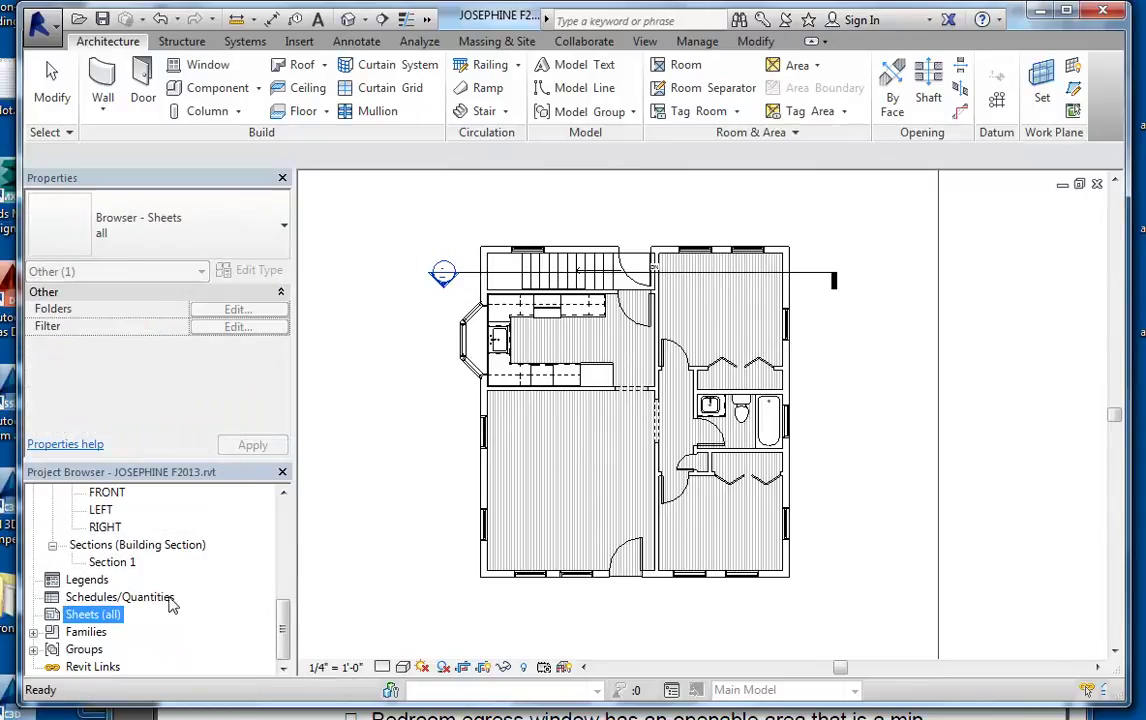
Step: Create a new sheet with the ARCH C SIZE 24X18 : C1 24X18 Horizontal titleblock
right_click(88, 616)
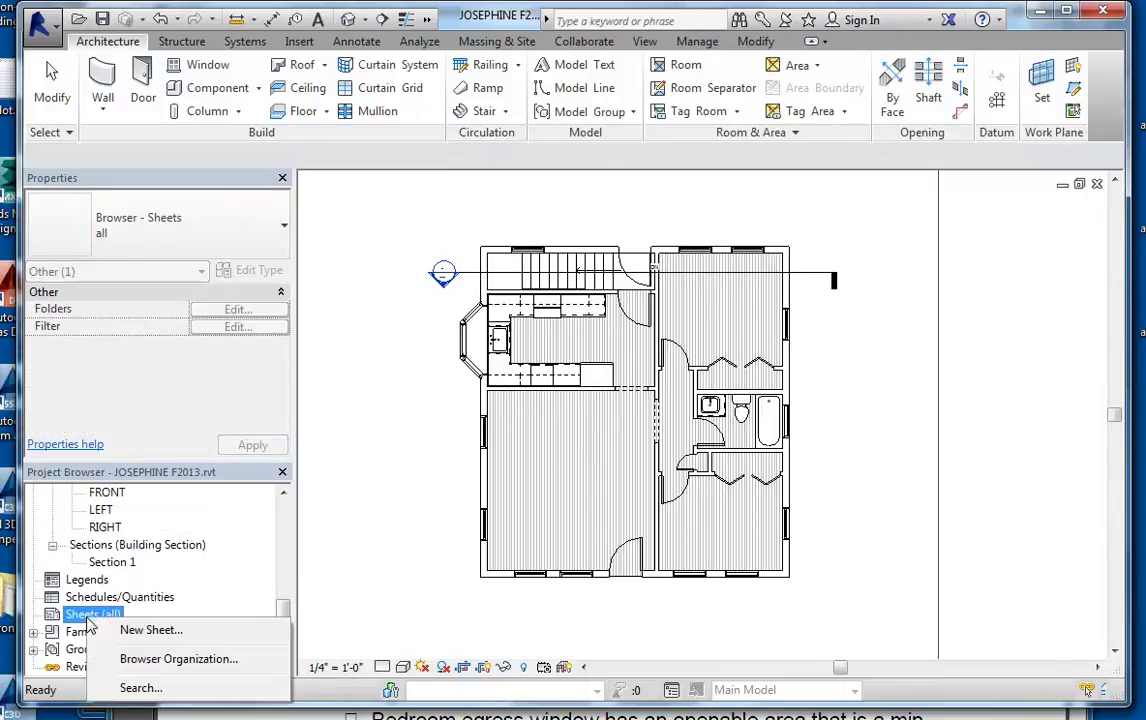
left_click(150, 630)
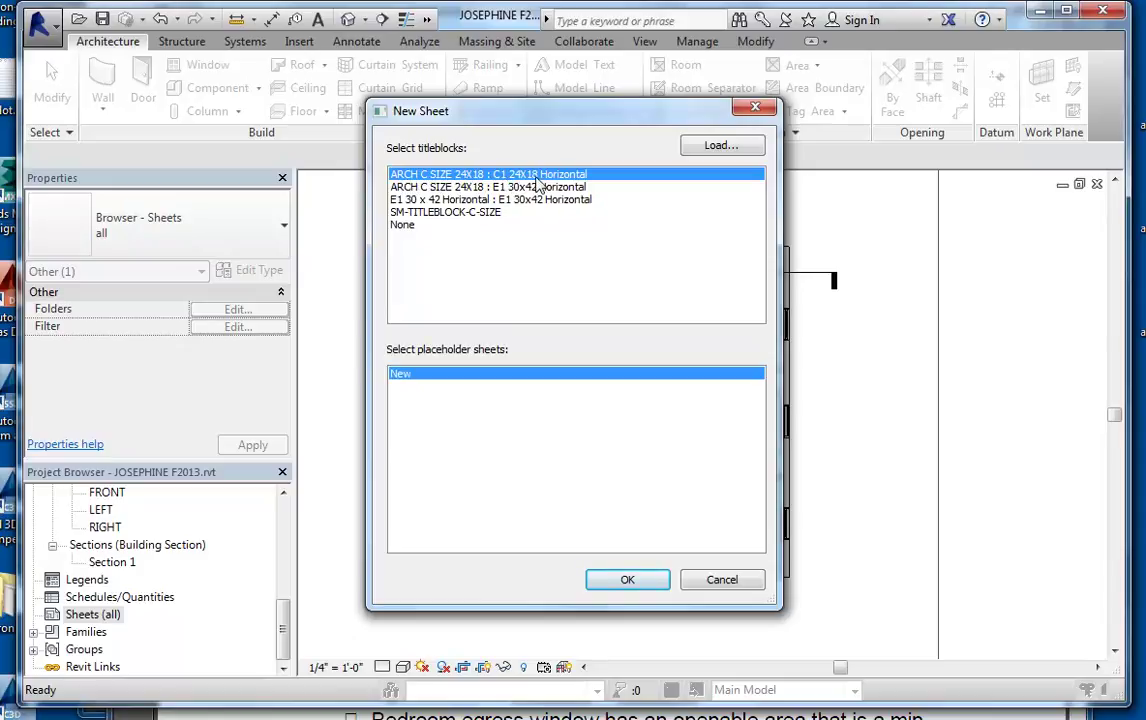
left_click(643, 586)
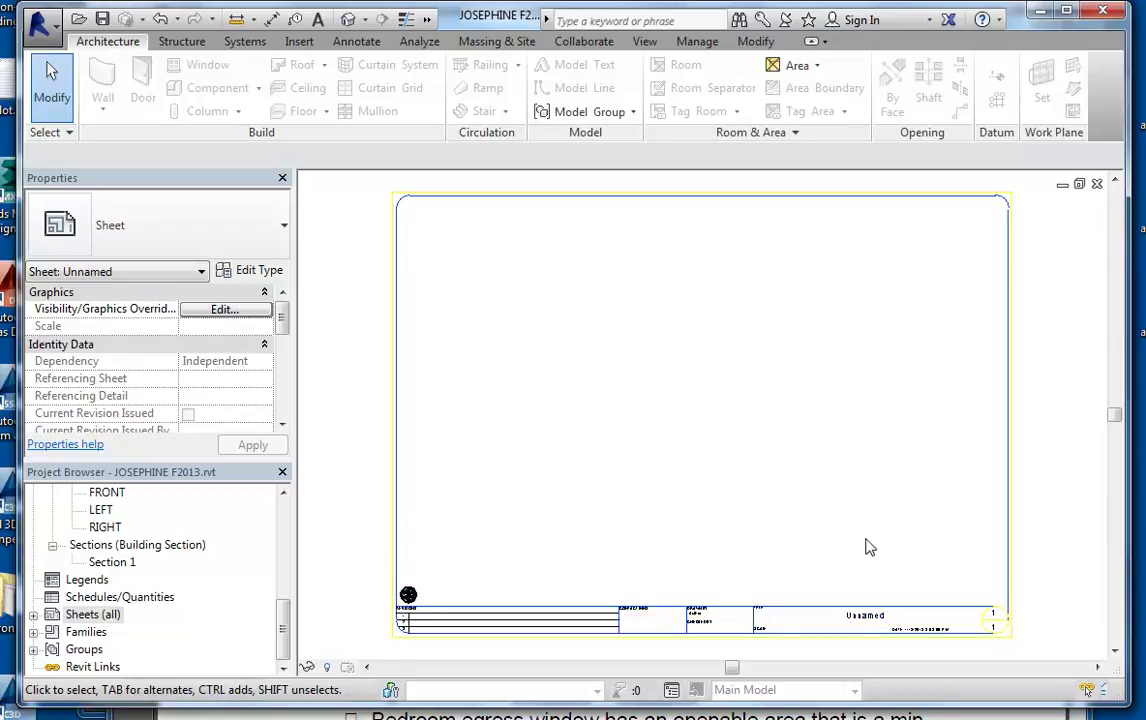
Step: Set the new sheet's number to 1 OF and its name to FIRST FLOOR PLAN
left_click(285, 635)
left_click(34, 616)
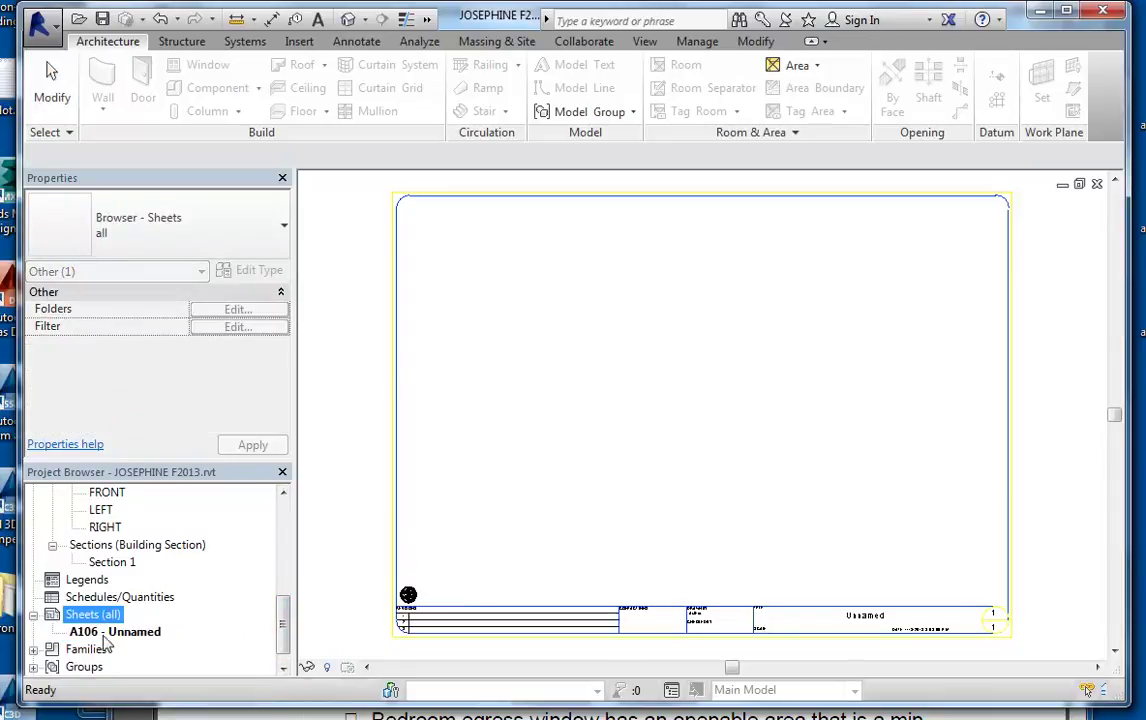
left_click(104, 631)
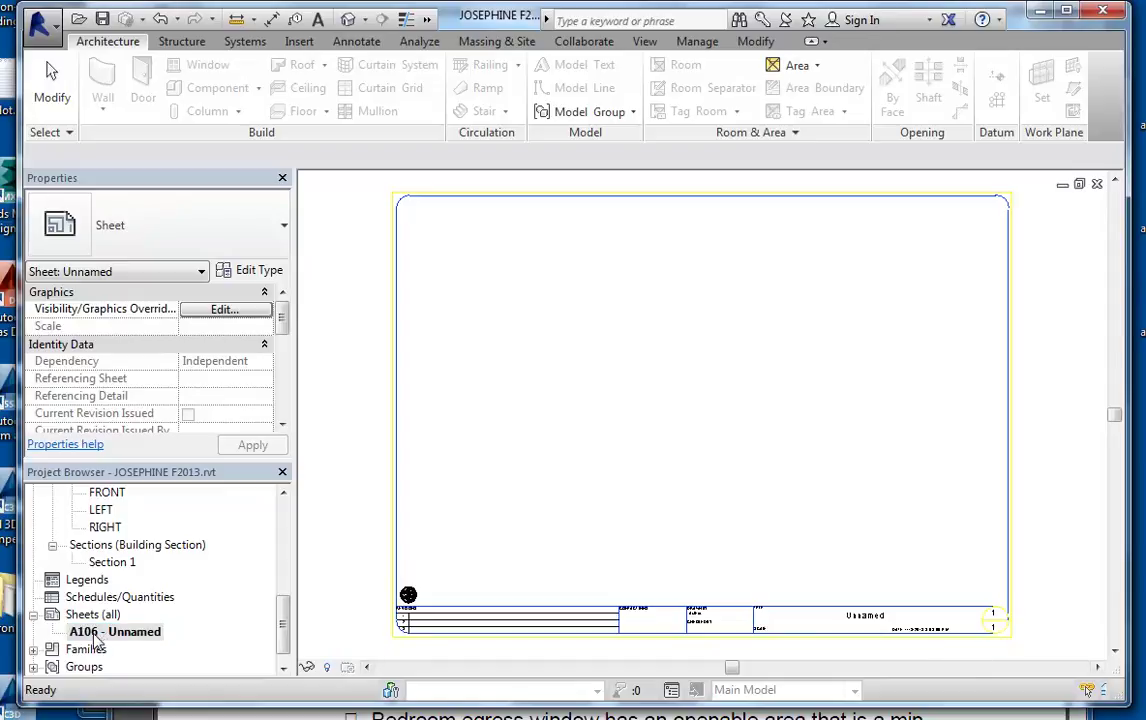
right_click(110, 640)
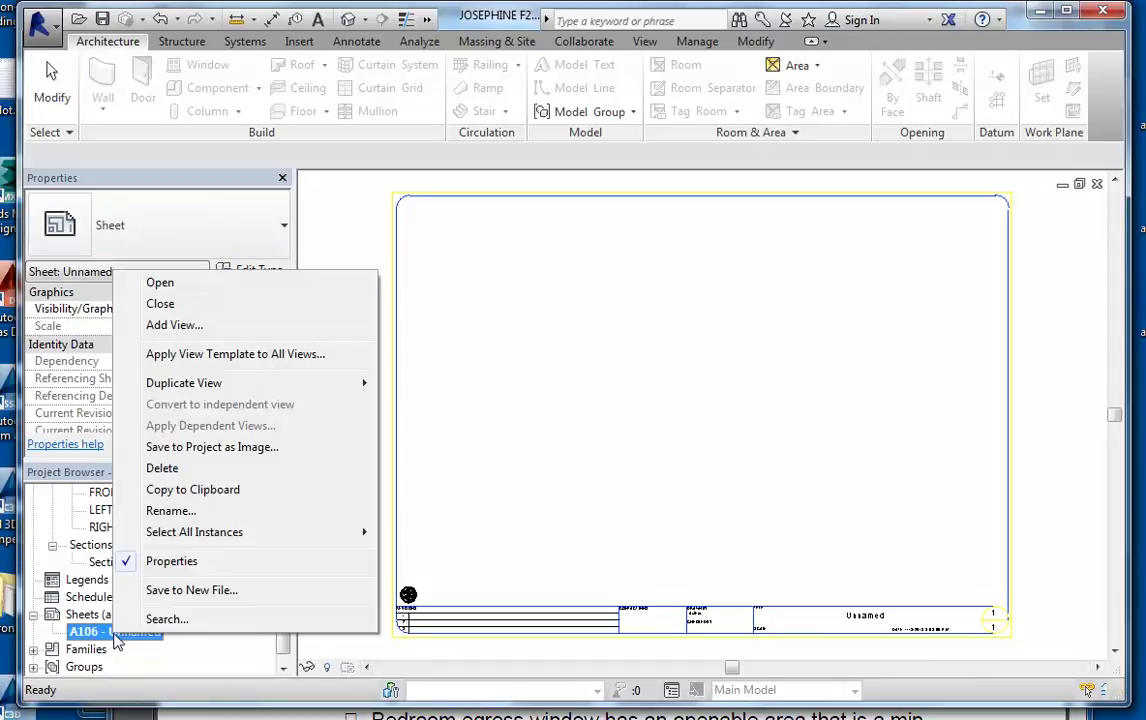
left_click(185, 510)
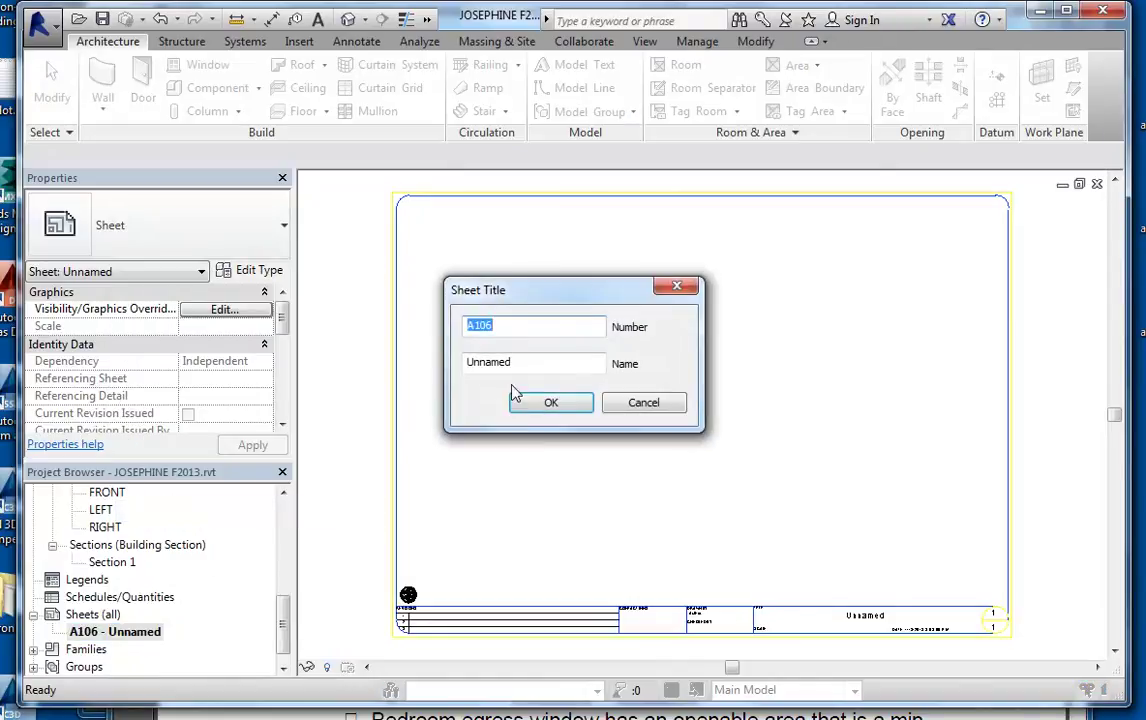
type("10")
type("F")
key("Tab")
type("FIR")
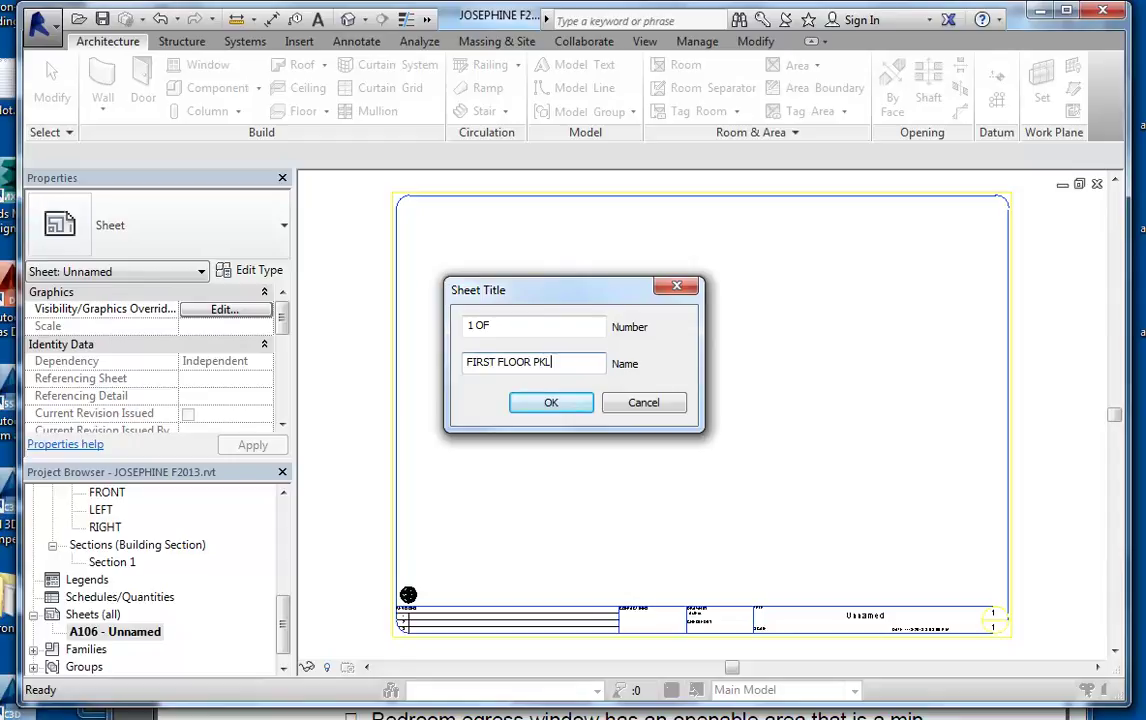
left_click(547, 403)
Step: Rename the first floor plan view to FIRST FLOOR in capitals, including the corresponding level and views
left_click_drag(287, 638, 294, 519)
left_click(118, 546)
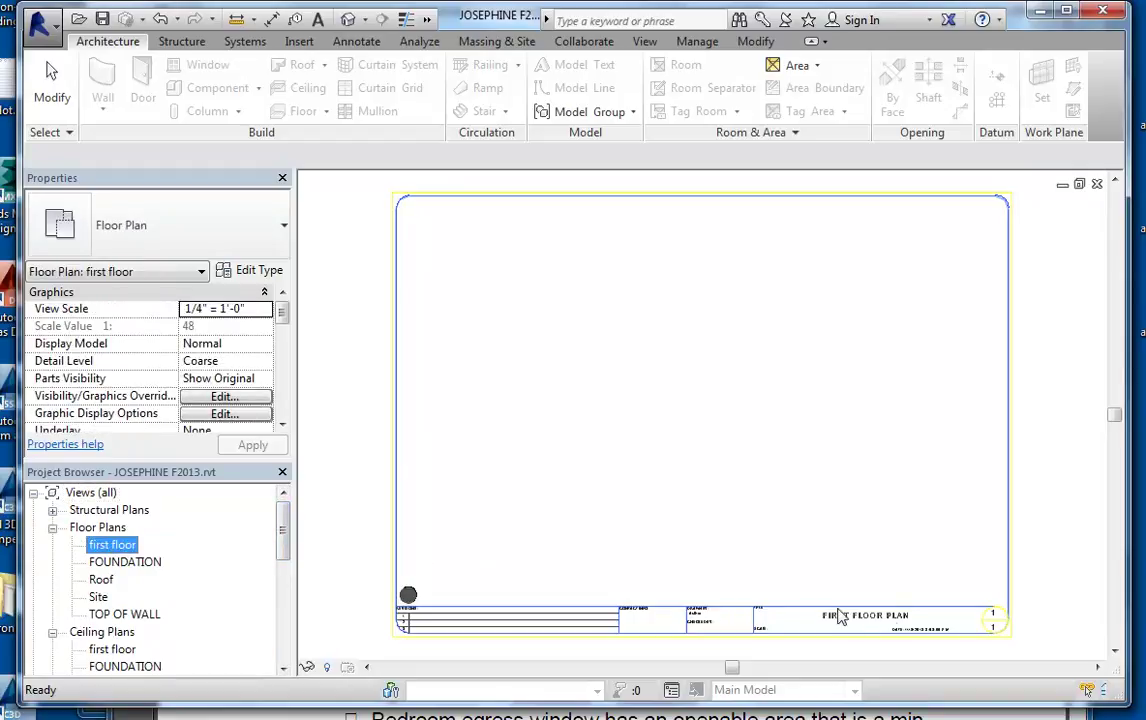
double_click(112, 548)
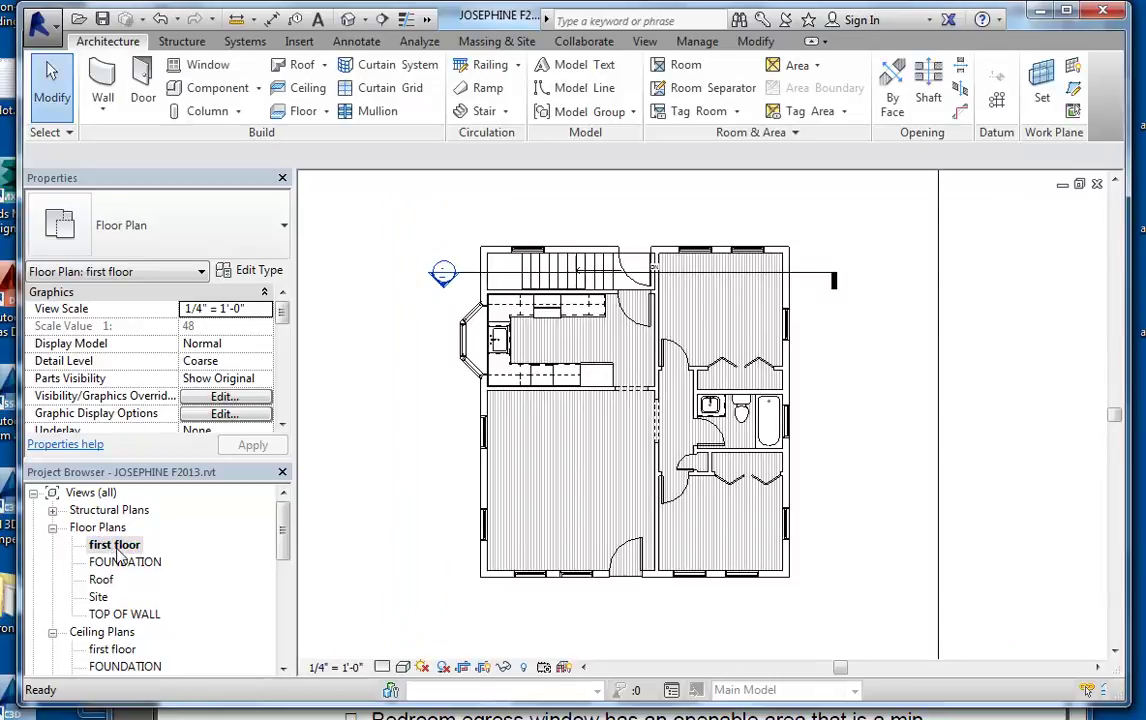
left_click(118, 547)
right_click(139, 555)
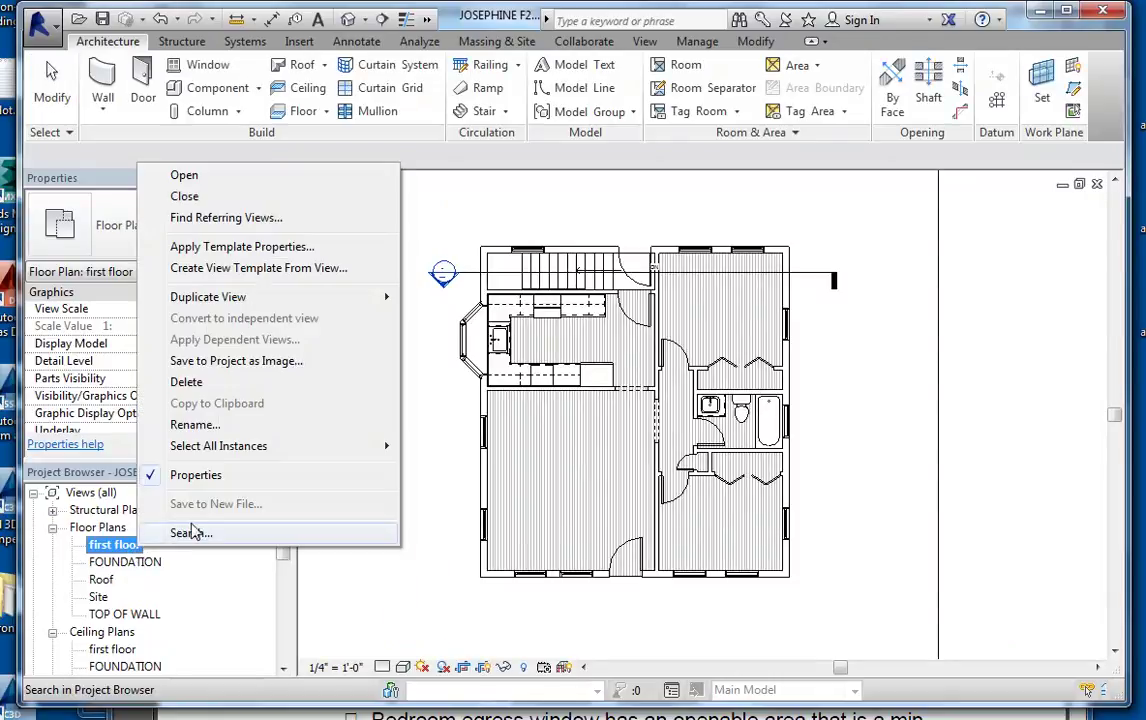
left_click(200, 424)
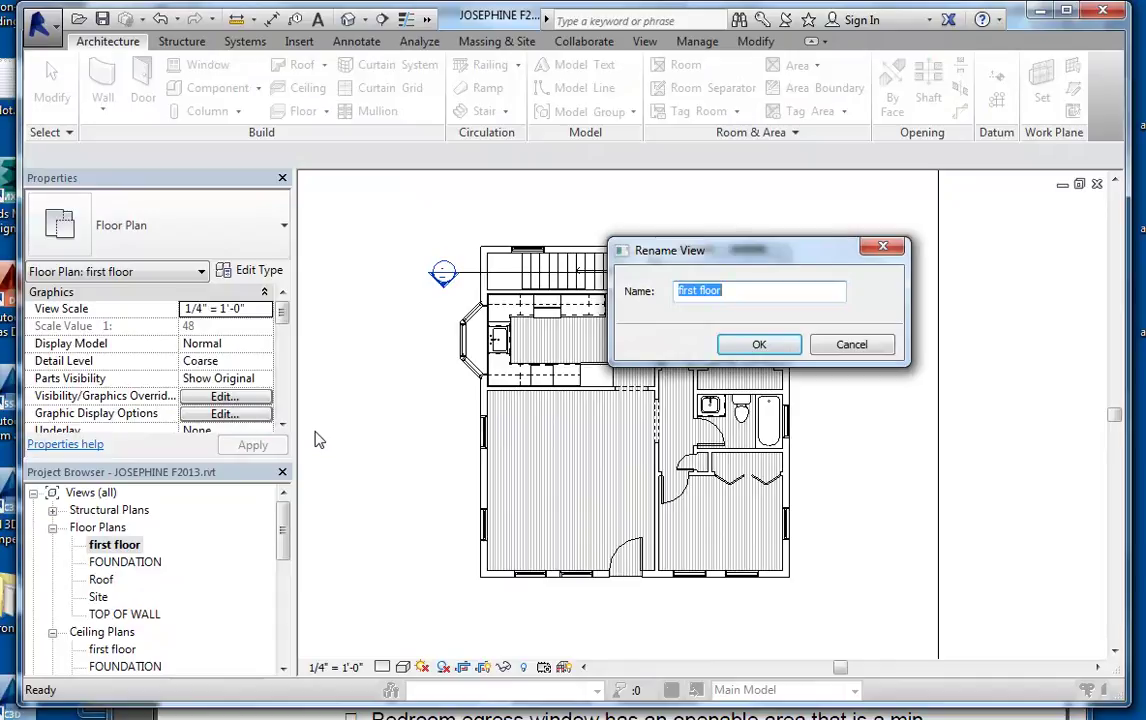
type("F")
left_click(759, 344)
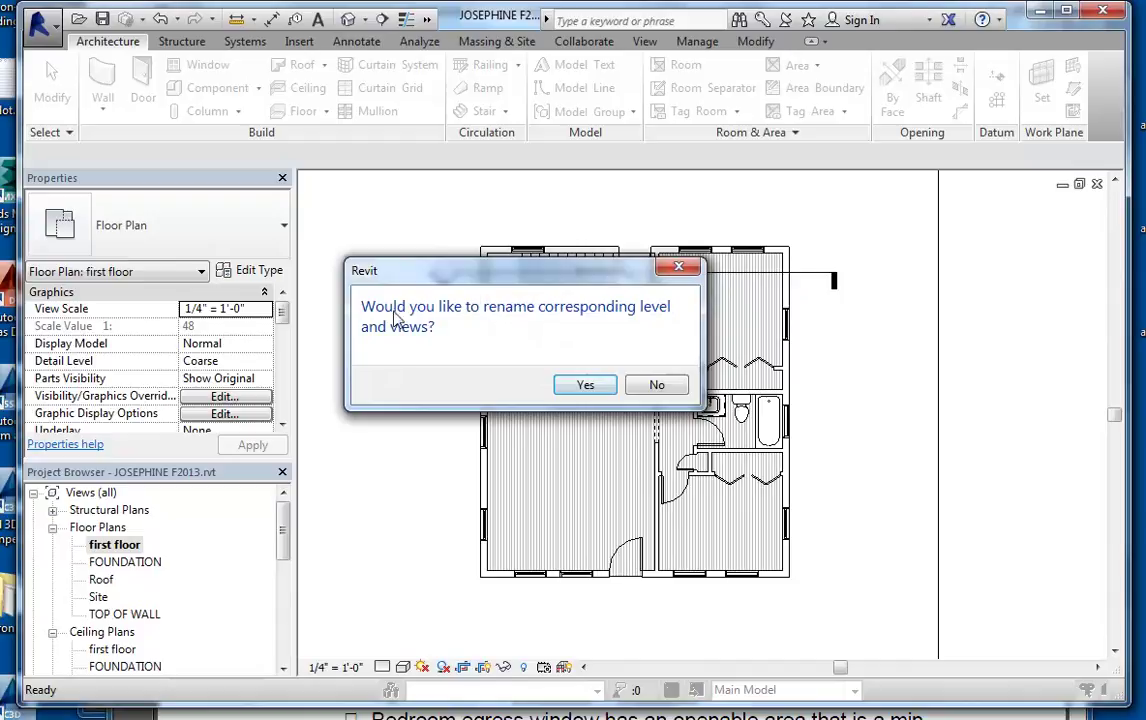
left_click(585, 384)
Step: Place the FIRST FLOOR plan view on the FIRST FLOOR PLAN sheet
left_click_drag(284, 532, 286, 628)
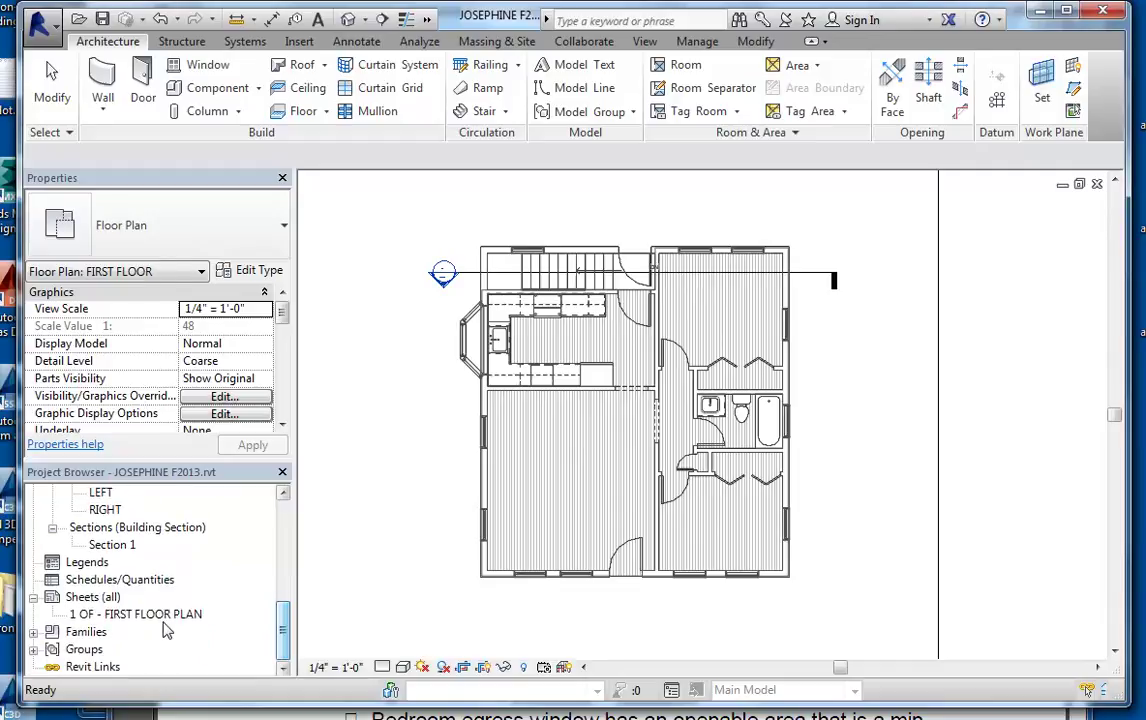
double_click(140, 615)
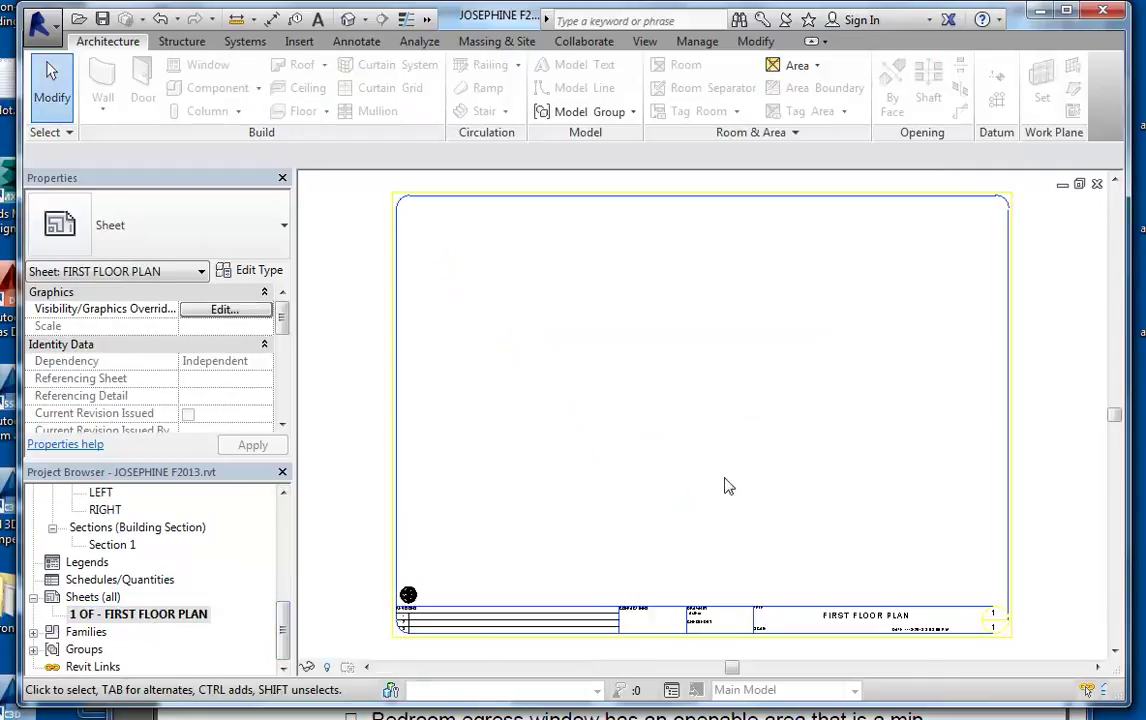
left_click_drag(283, 614, 284, 505)
left_click(120, 545)
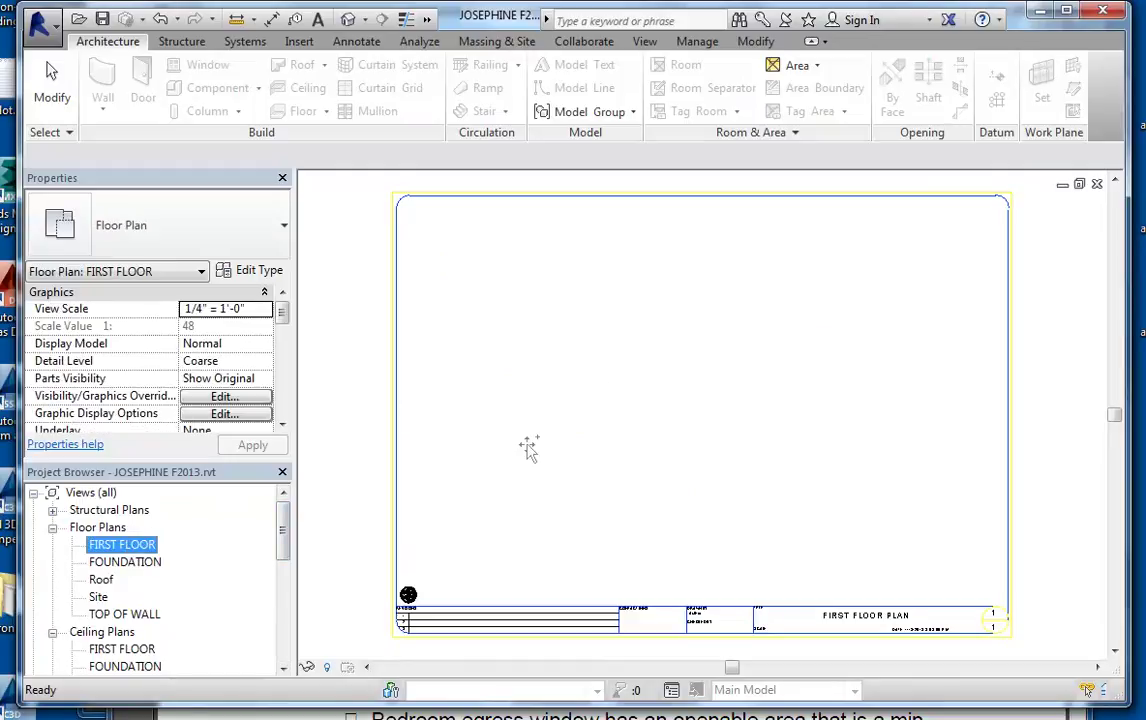
left_click_drag(683, 414, 673, 405)
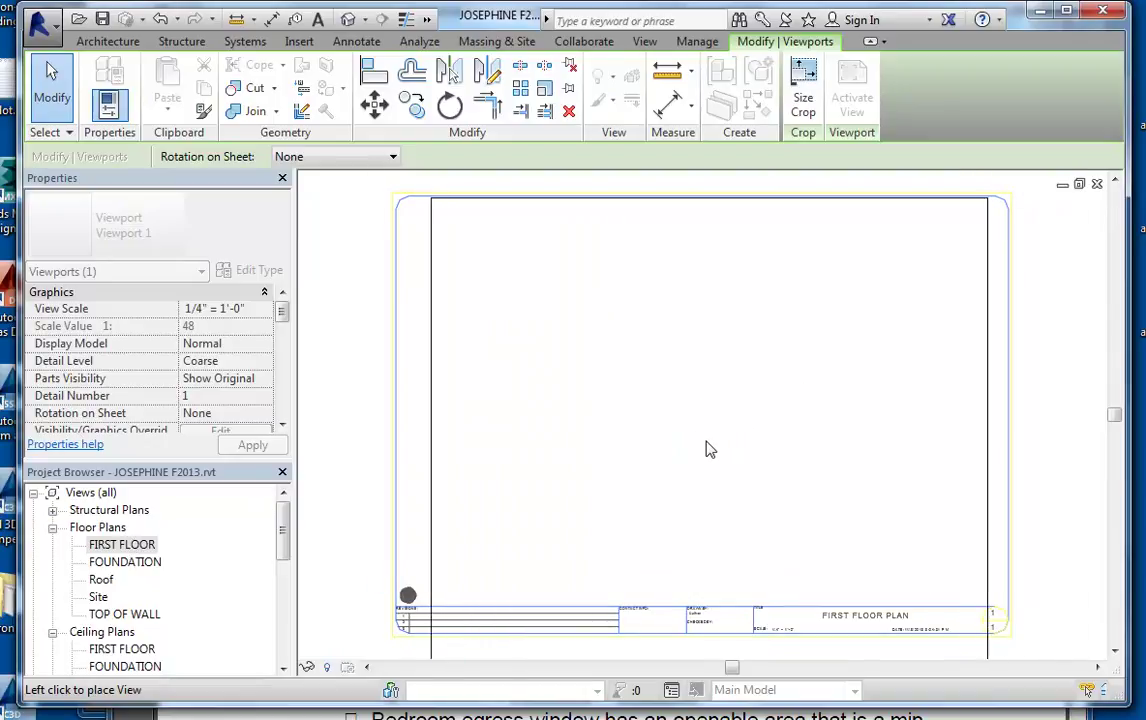
left_click(705, 442)
Step: Activate the floor plan viewport on the sheet for editing
scroll(745, 300, "down", 3)
middle_click_drag(743, 279, 698, 266)
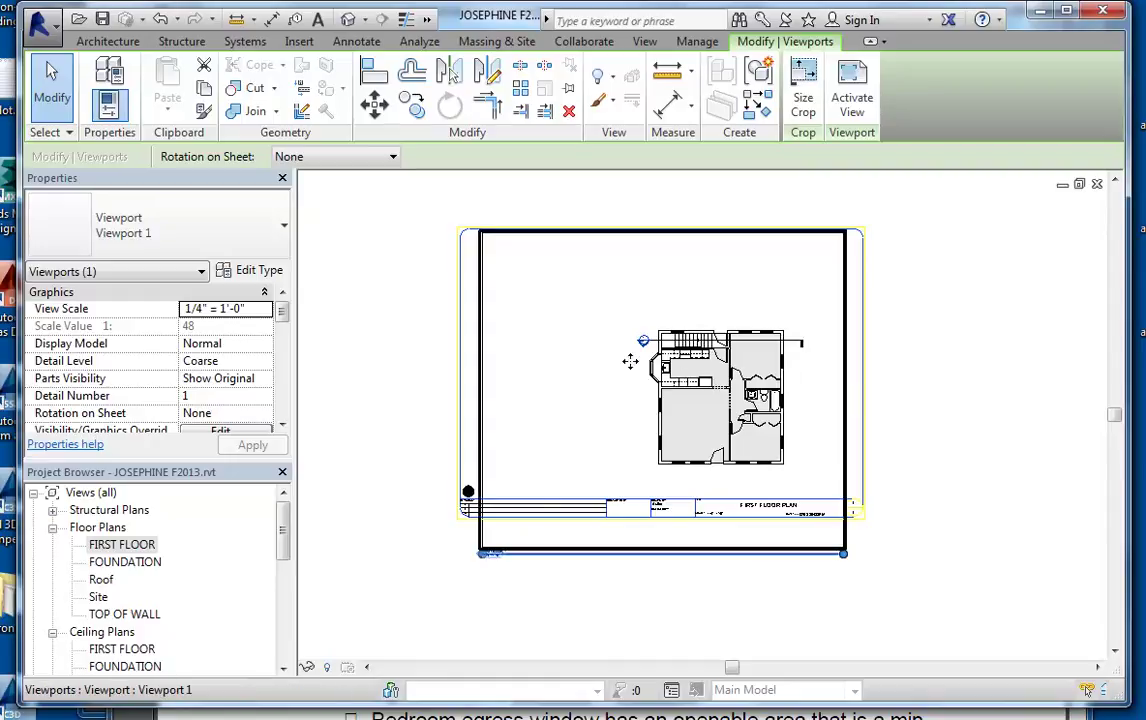
right_click(546, 291)
left_click(684, 382)
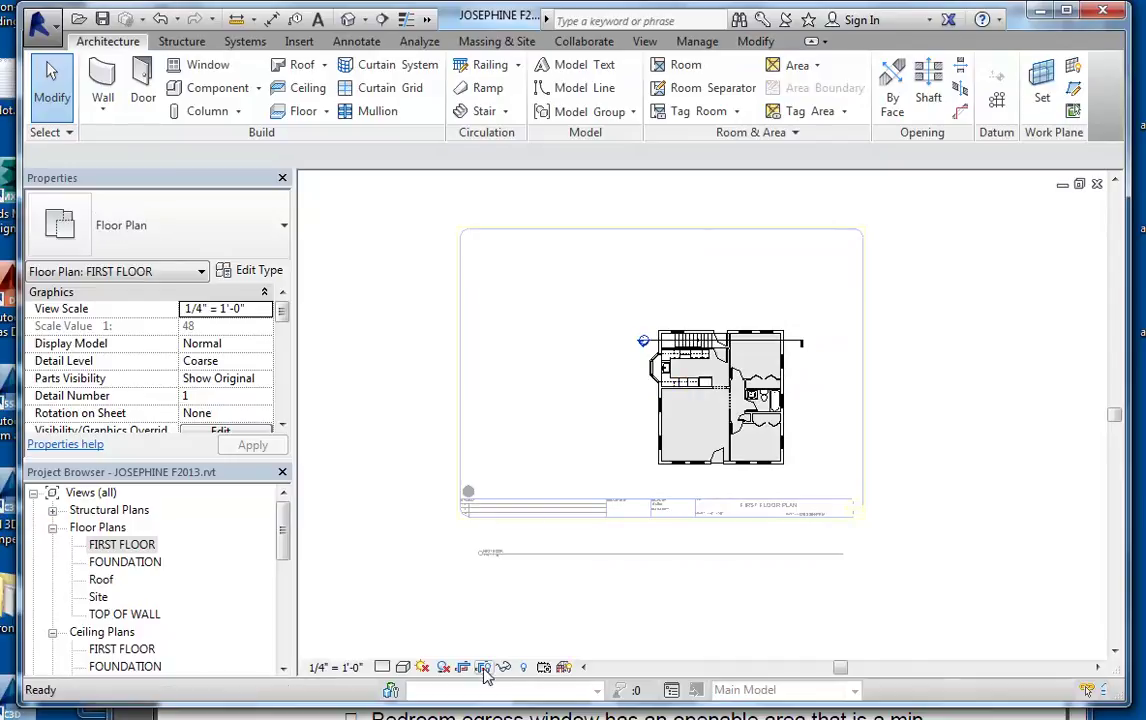
Step: Tighten the view's crop region around the floor plan, ending just above the title block, and hide the crop boundary
left_click(483, 389)
left_click_drag(483, 389, 622, 381)
left_click_drag(733, 234, 727, 298)
left_click_drag(843, 422, 821, 422)
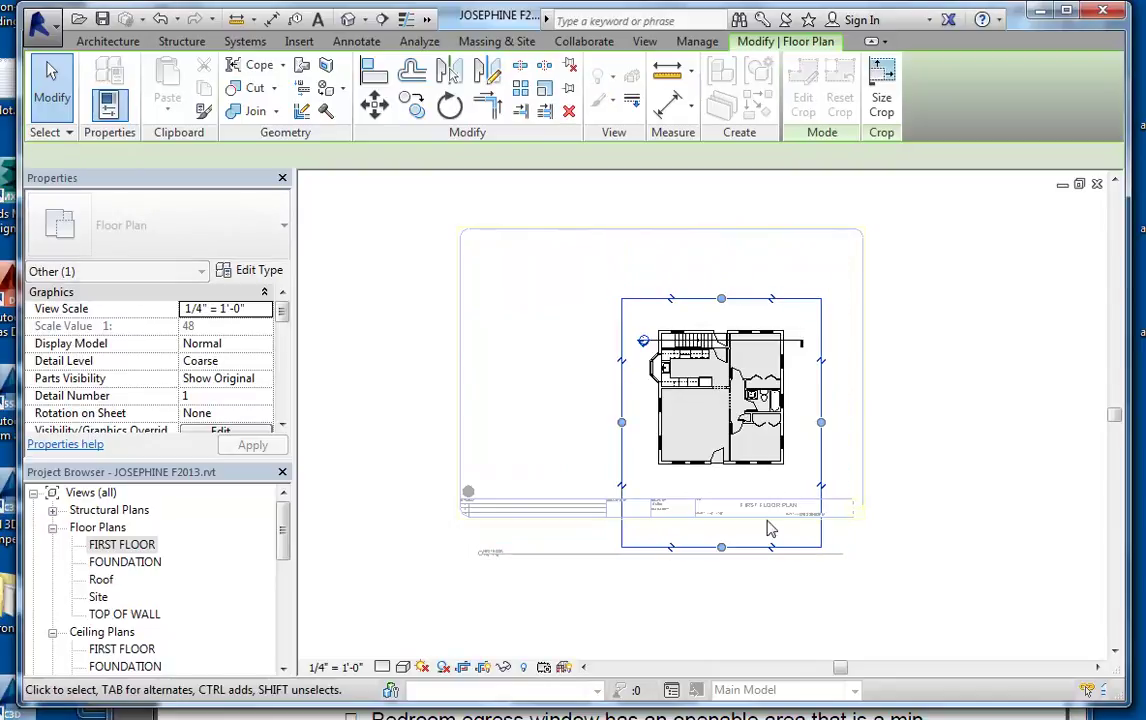
left_click_drag(721, 548, 721, 496)
left_click_drag(621, 397, 610, 397)
left_click_drag(718, 298, 716, 291)
left_click_drag(821, 395, 833, 393)
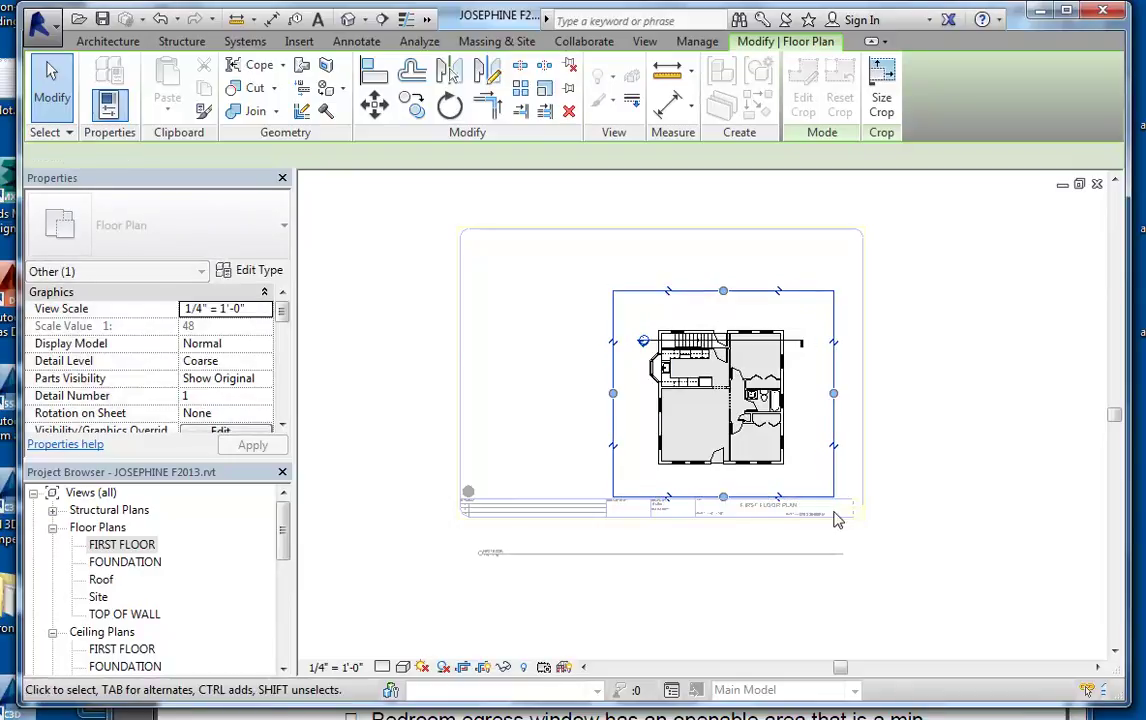
left_click(484, 668)
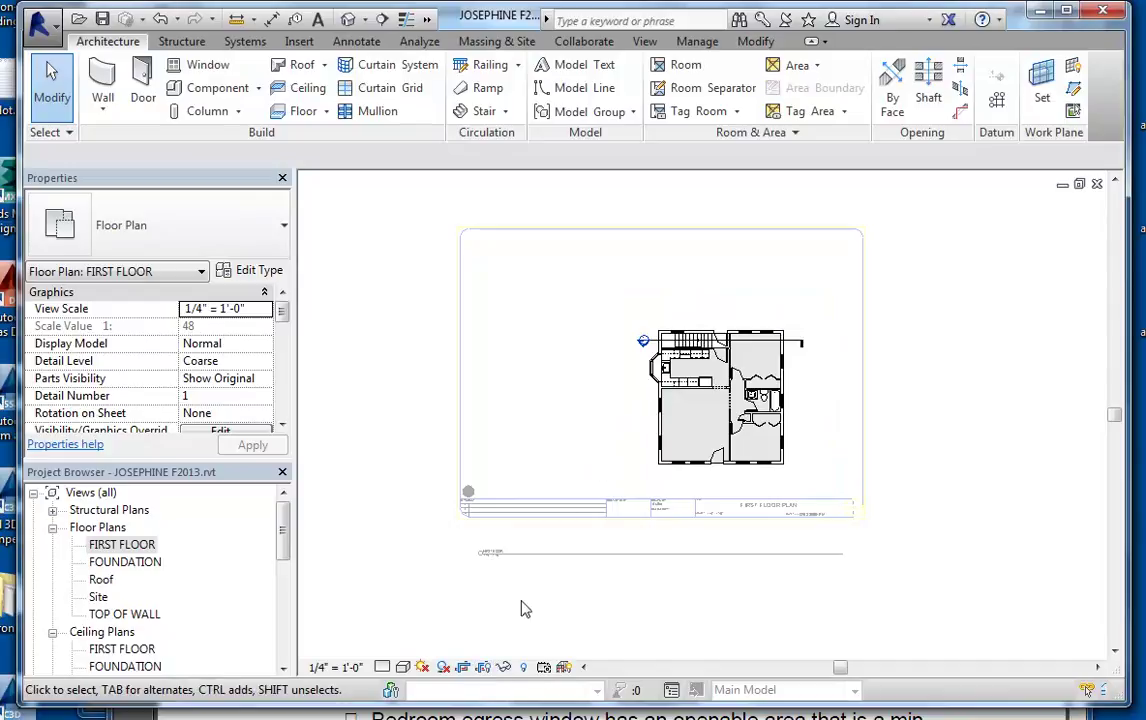
Step: Deactivate the view and move the floor plan viewport to the upper-left area of the sheet
right_click(545, 367)
left_click(600, 466)
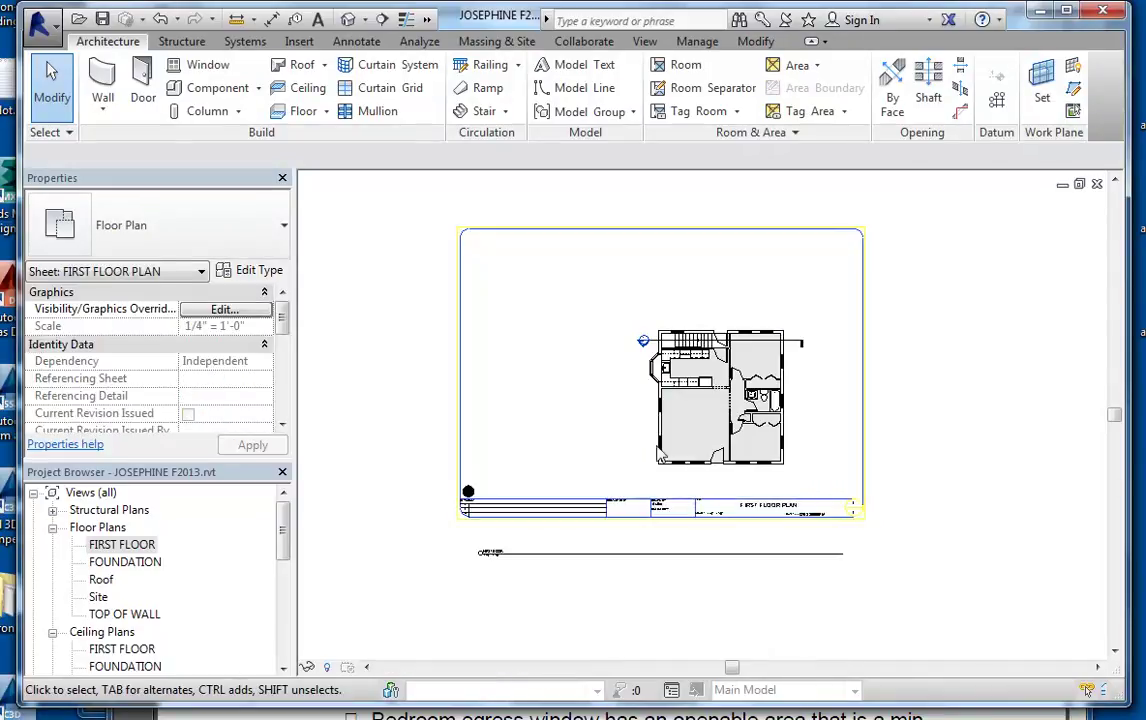
left_click(645, 421)
left_click_drag(642, 407, 500, 363)
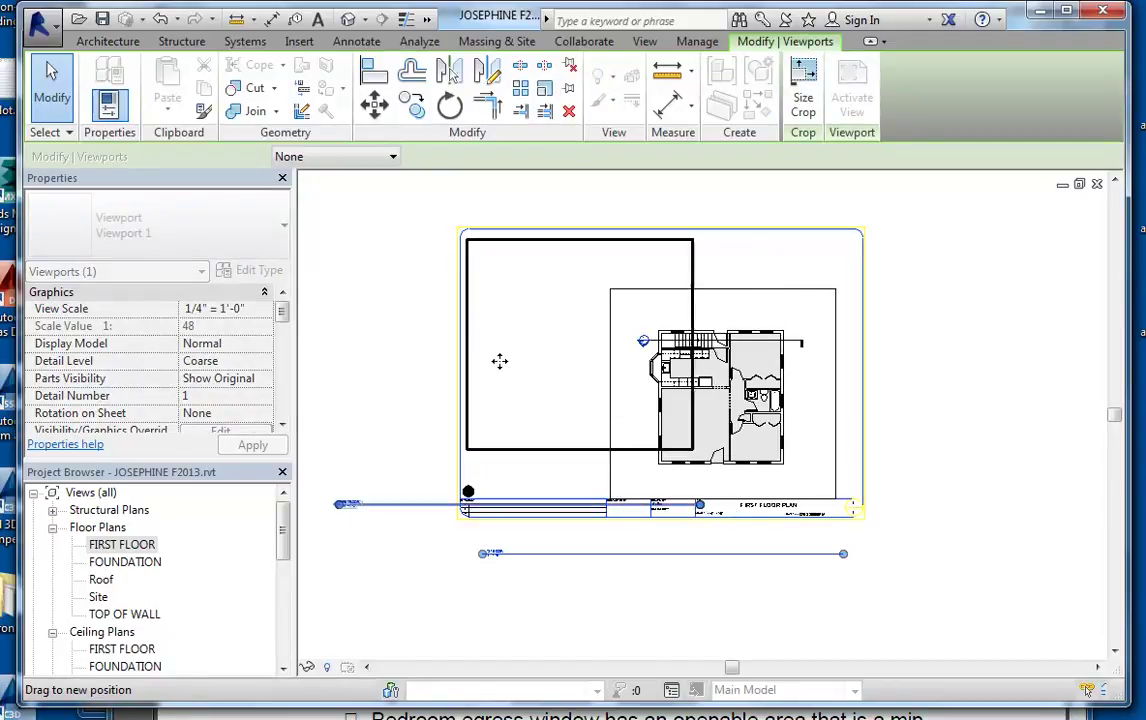
Step: Move the floor plan's view title inside the sheet border, between the plan and the title block
left_click(436, 389)
left_click(386, 502)
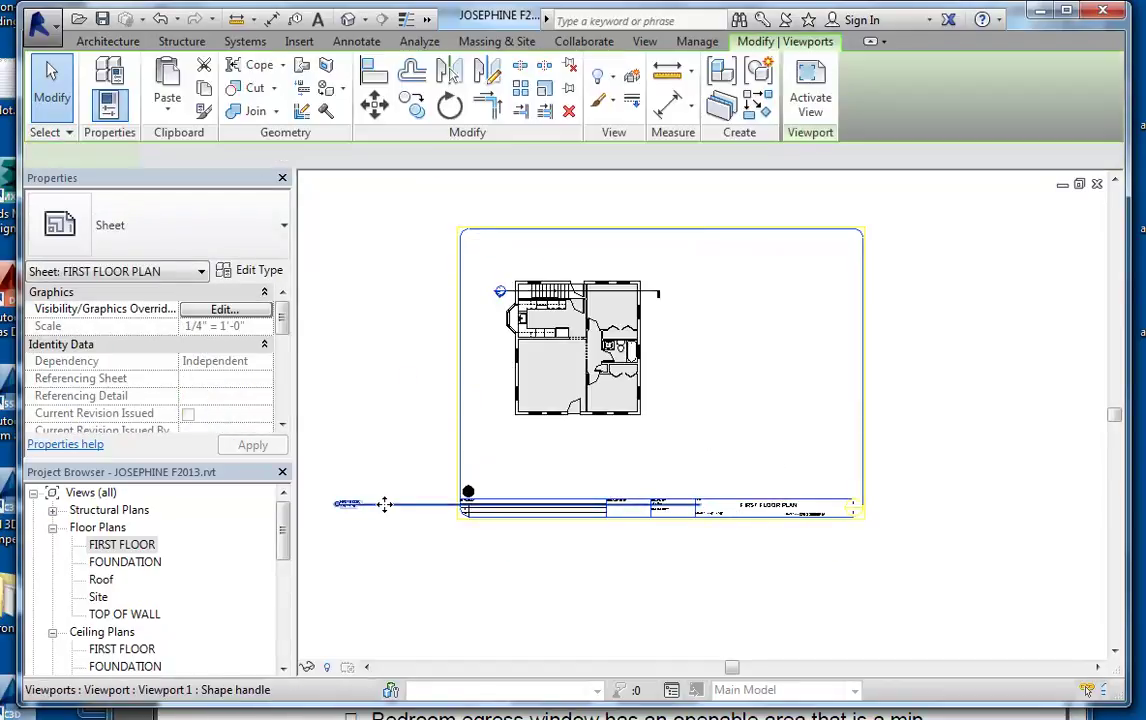
left_click_drag(396, 505, 543, 464)
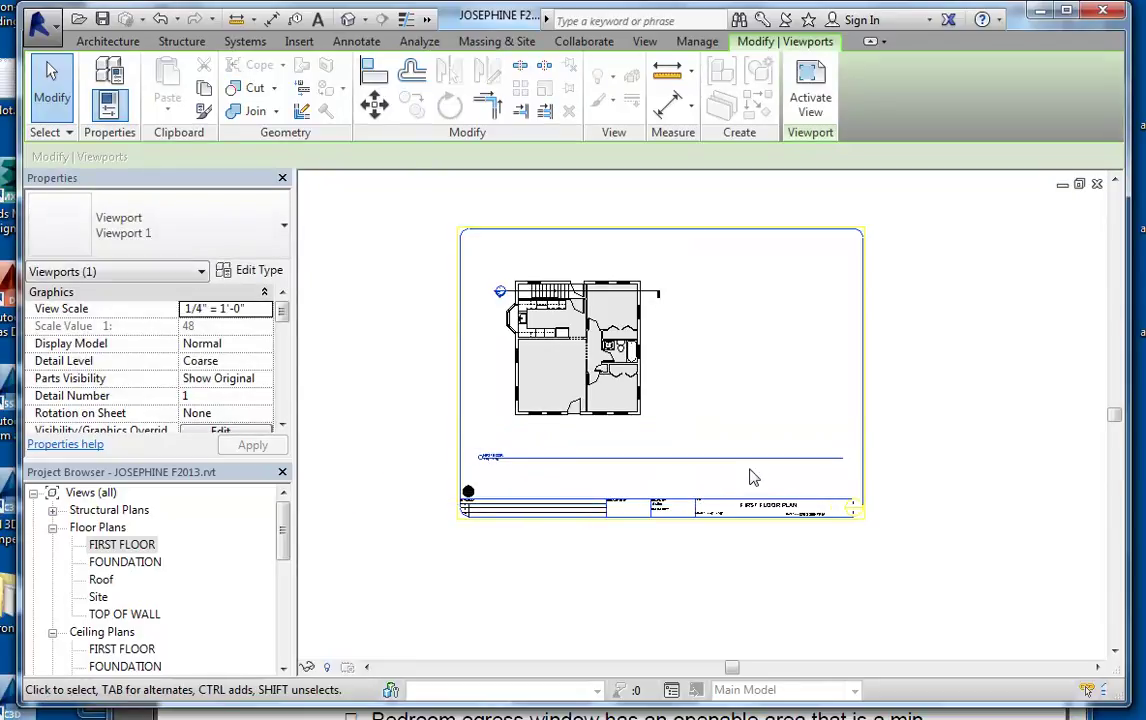
Step: Set the floor plan viewport type to show its title only when there are multiple viewports
left_click(470, 383)
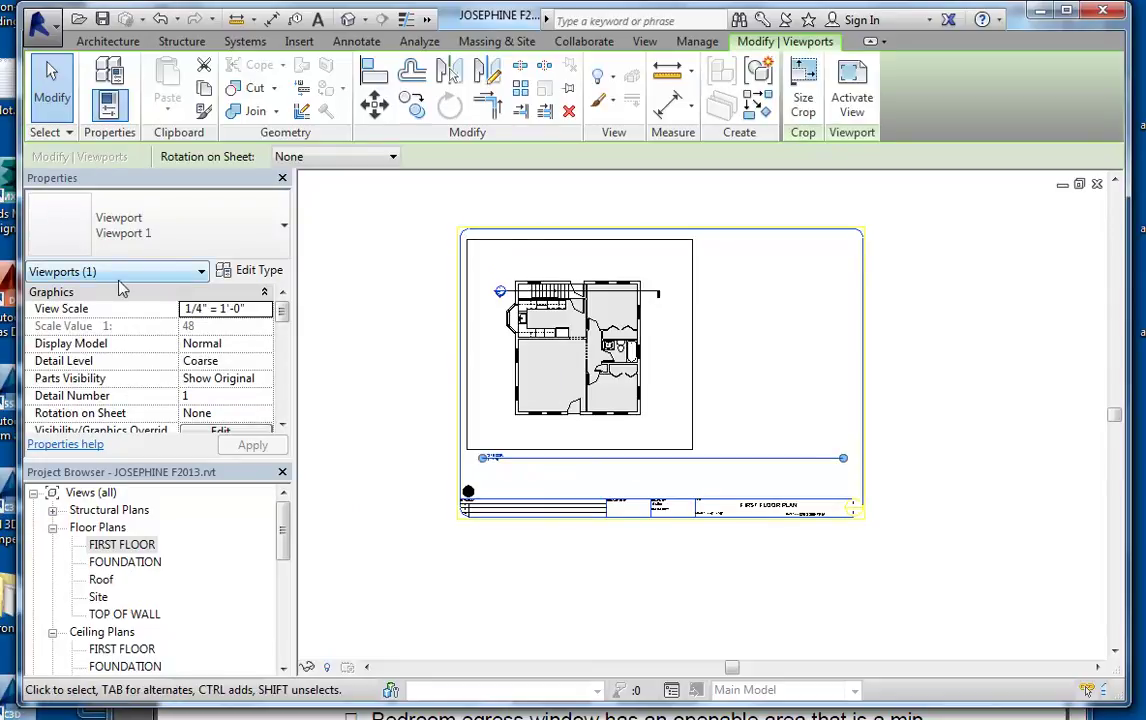
left_click(240, 270)
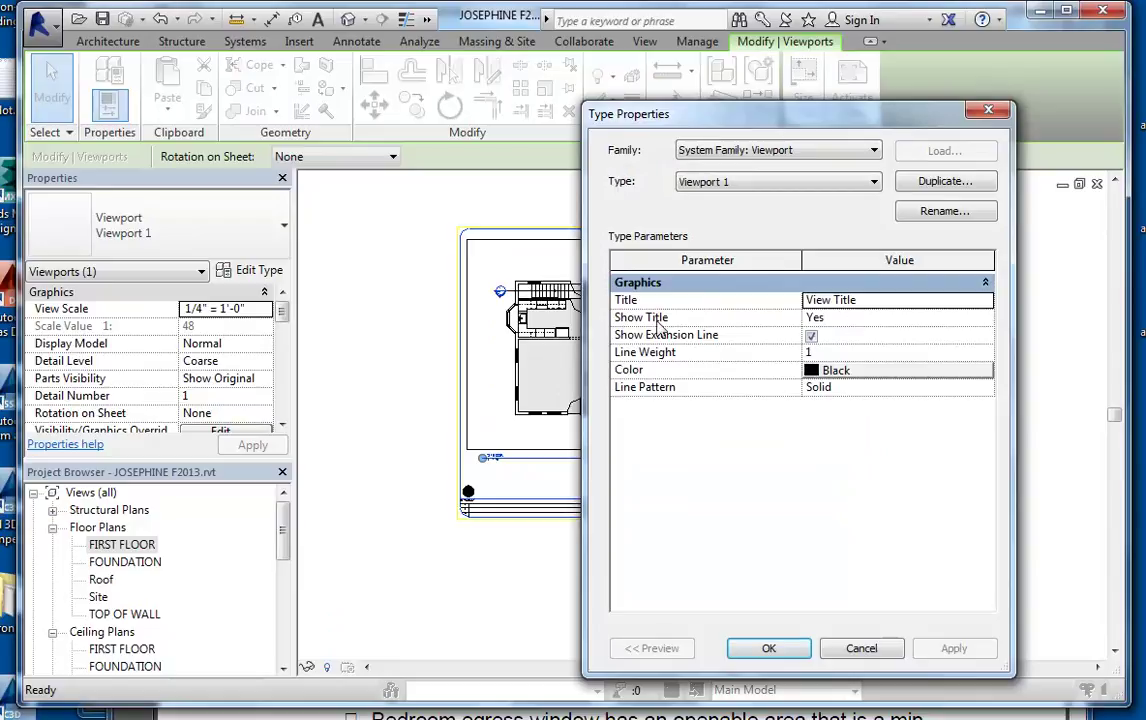
left_click(971, 320)
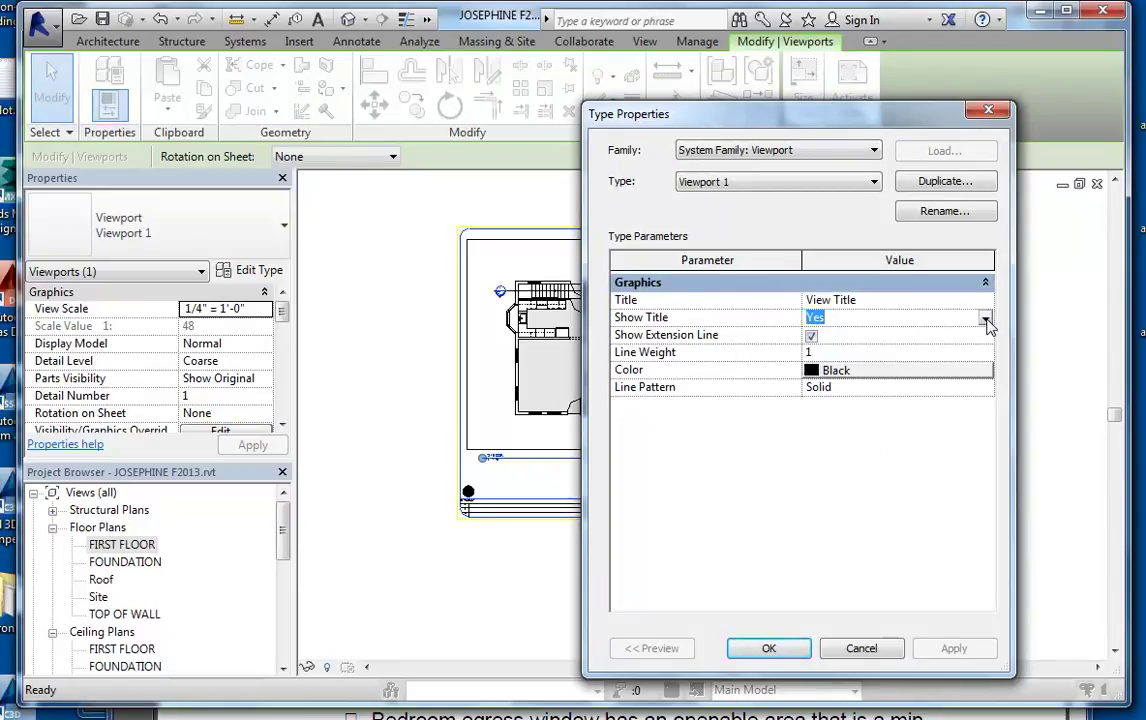
left_click(985, 319)
left_click(856, 337)
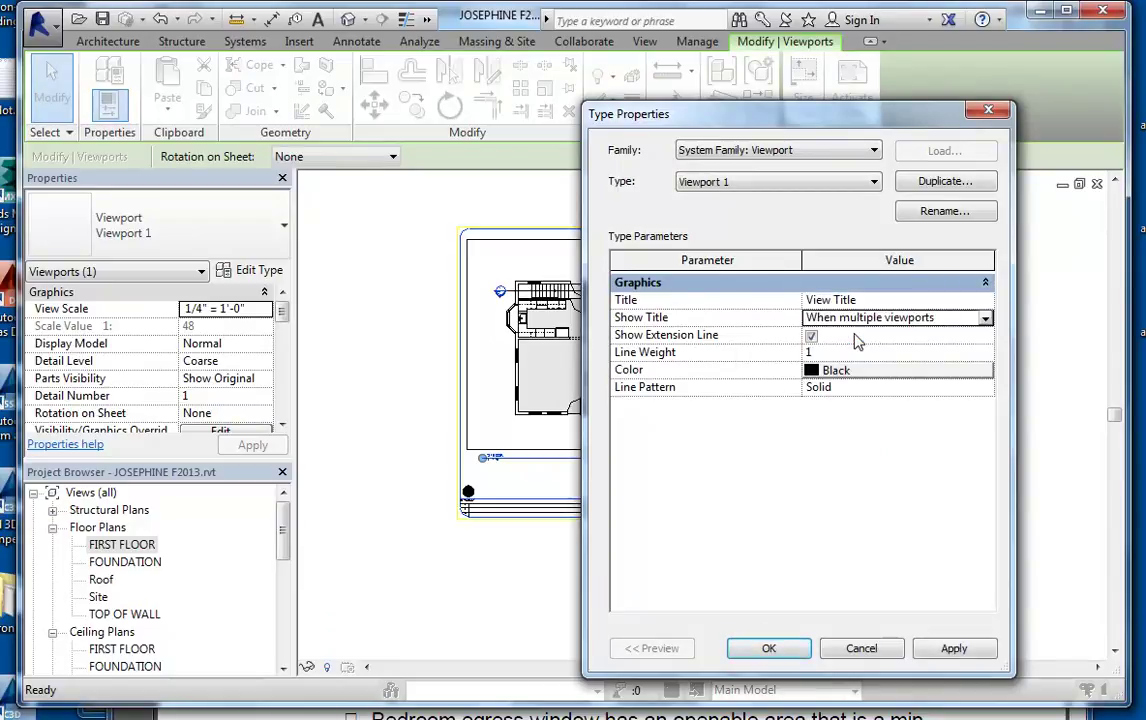
left_click(769, 648)
key("Escape")
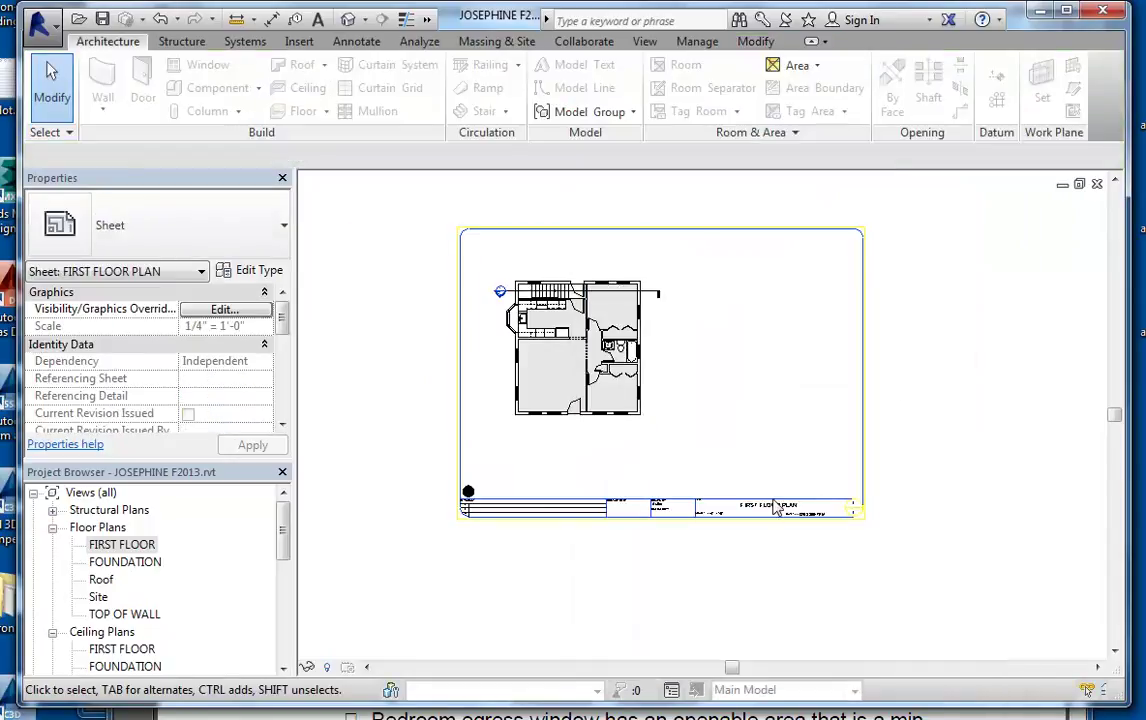
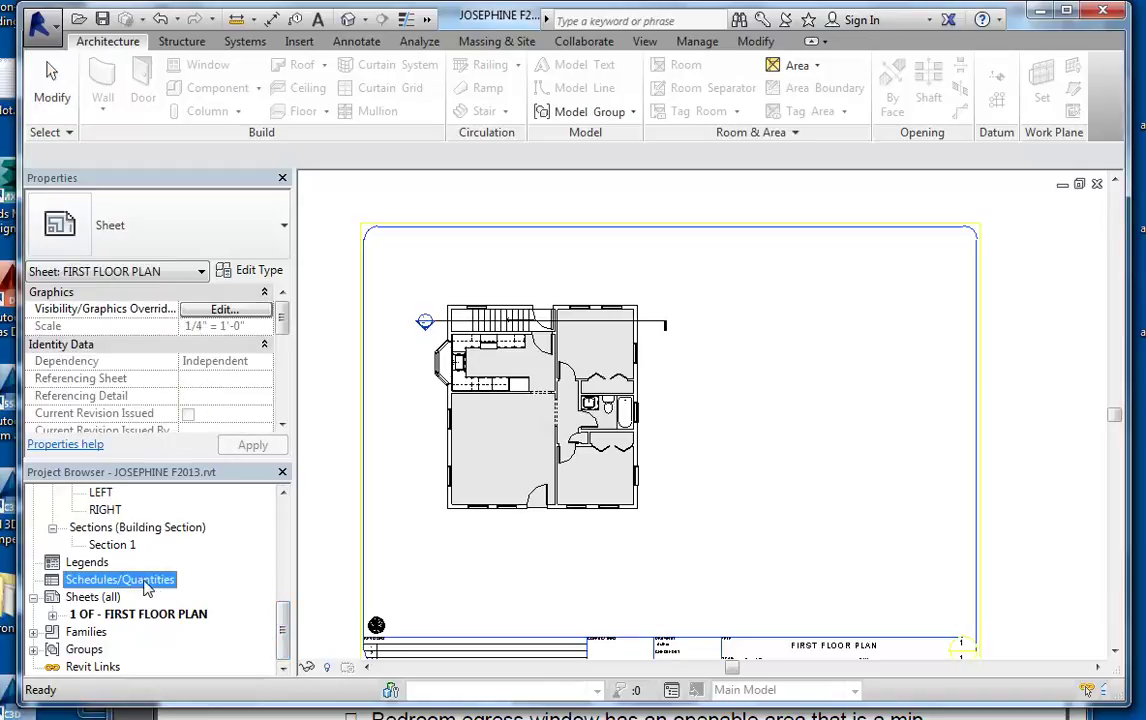
Step: Create a new schedule of building components for the Doors category
left_click(645, 43)
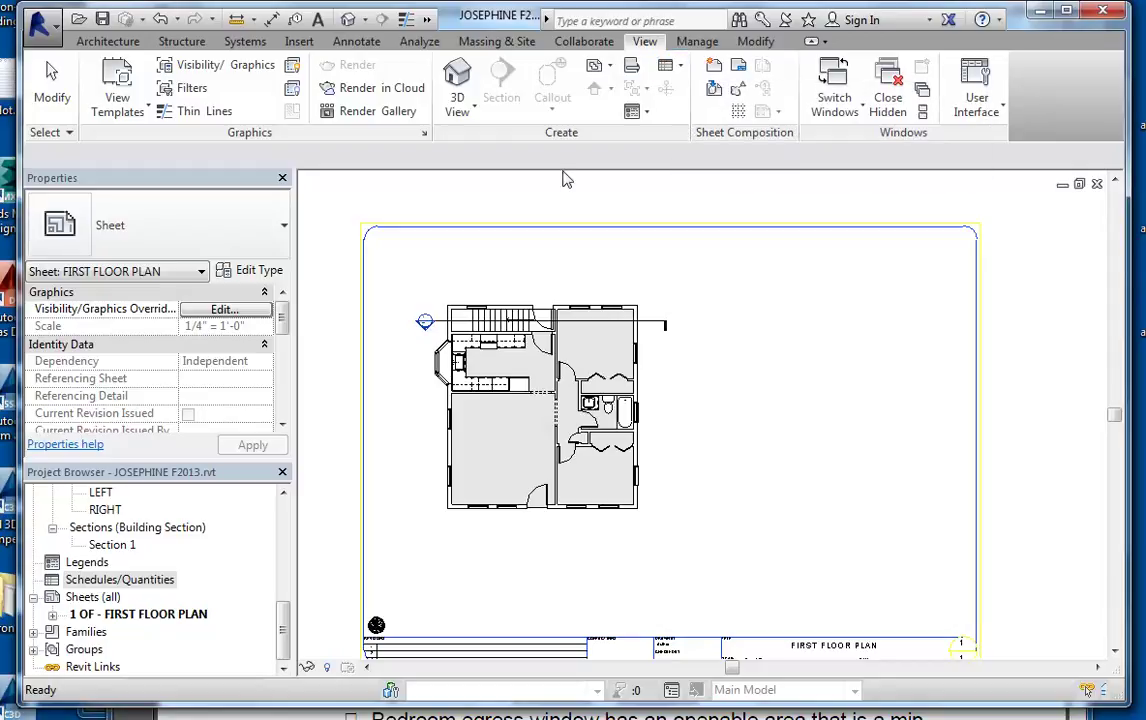
left_click(672, 75)
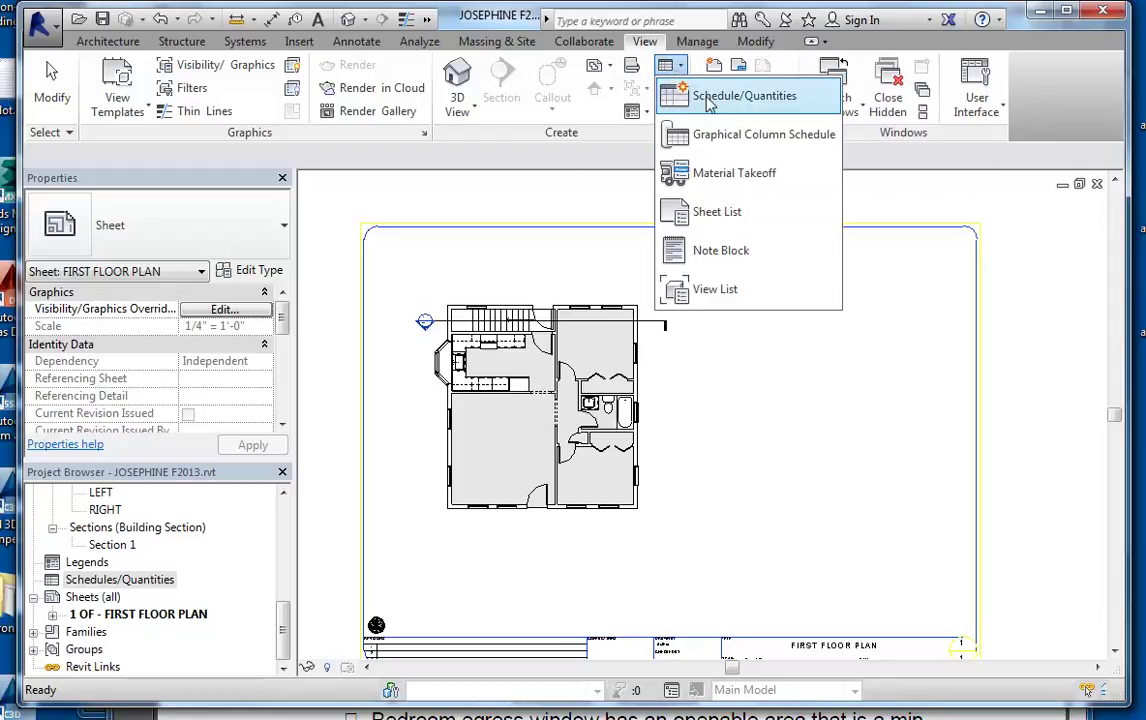
left_click(665, 94)
left_click_drag(548, 290, 548, 340)
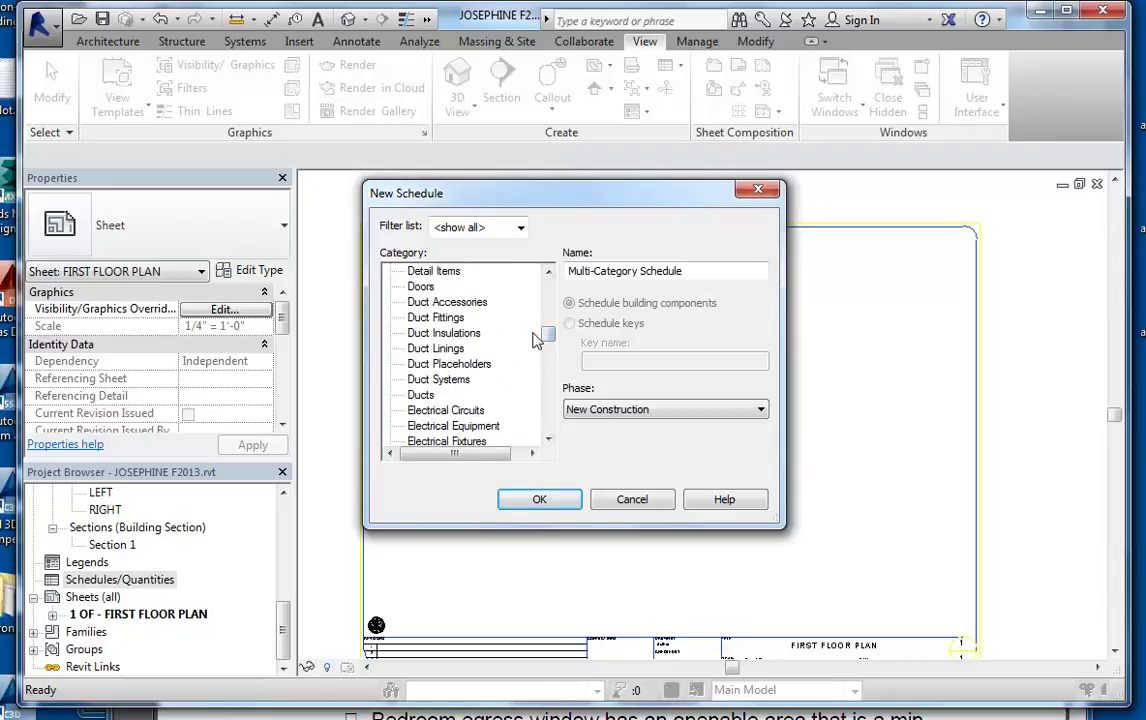
left_click(421, 287)
left_click(555, 505)
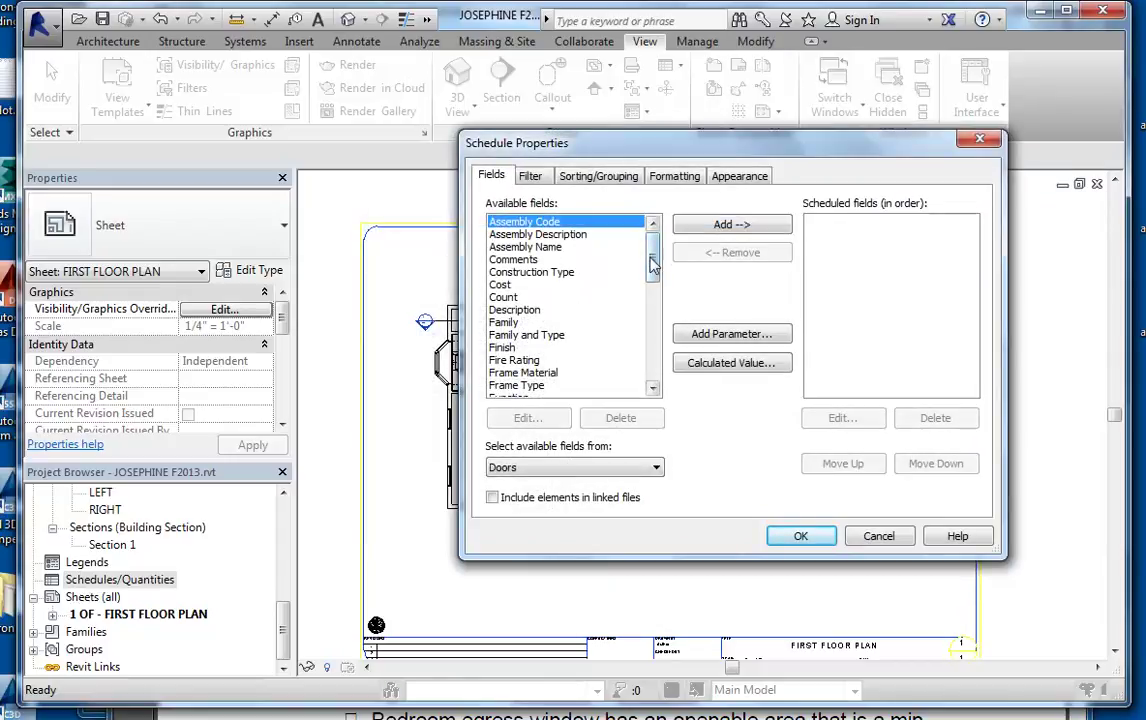
Step: Add the Width, Height and Family fields to the door schedule
mouse_move(650, 276)
left_mouse_down()
mouse_move(651, 368)
mouse_move(652, 302)
mouse_move(667, 294)
mouse_move(652, 303)
mouse_move(652, 286)
left_mouse_up()
left_click(556, 385)
left_click(741, 229)
left_click(510, 297)
left_click(732, 224)
left_click(505, 260)
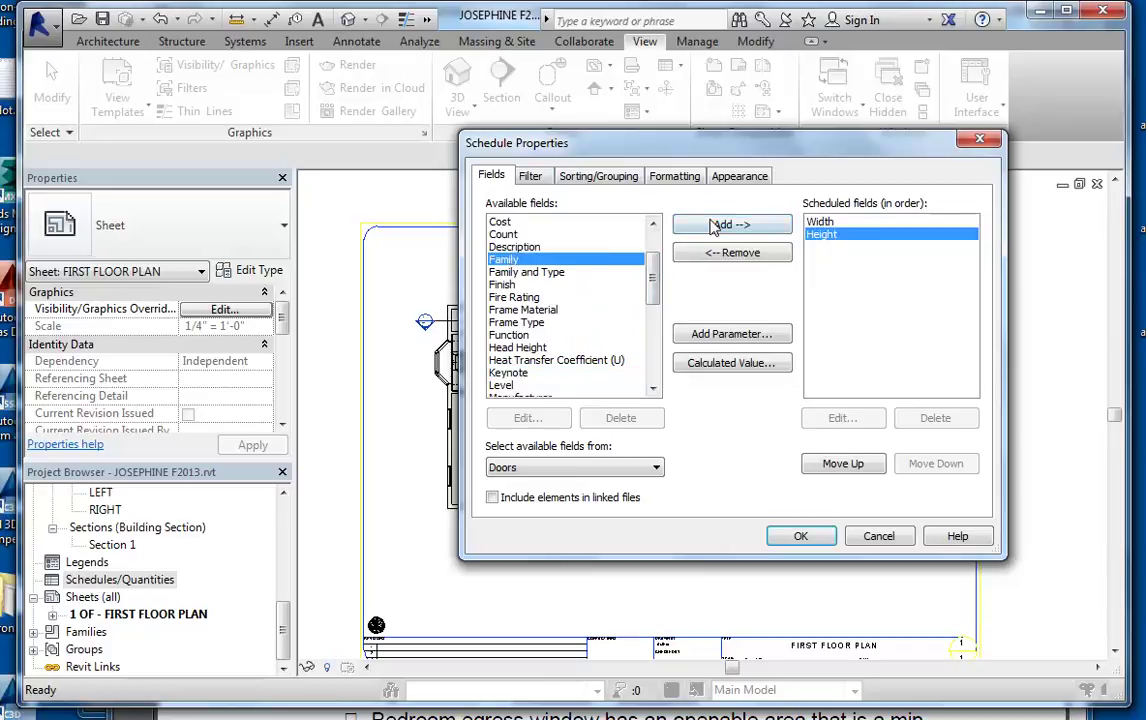
left_click(711, 226)
Step: Add the Mark and Type Mark fields to the door schedule
left_click_drag(654, 287, 656, 308)
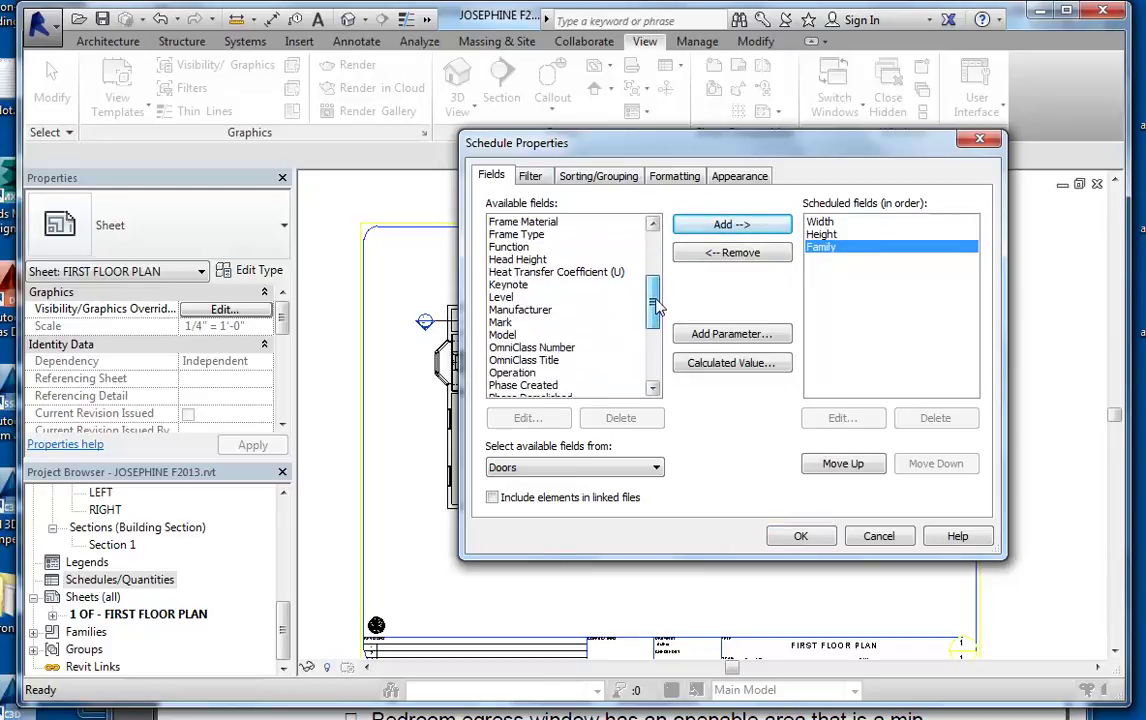
left_click(501, 322)
left_click(731, 225)
left_click_drag(654, 297, 654, 350)
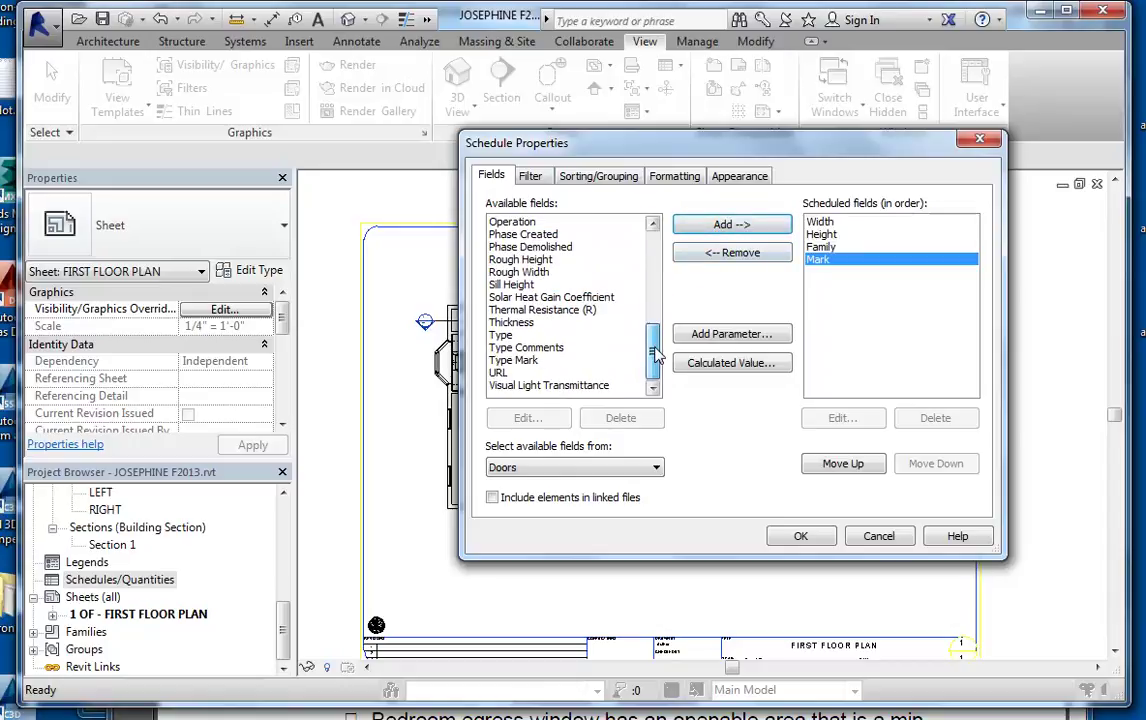
left_click(513, 360)
left_click(725, 225)
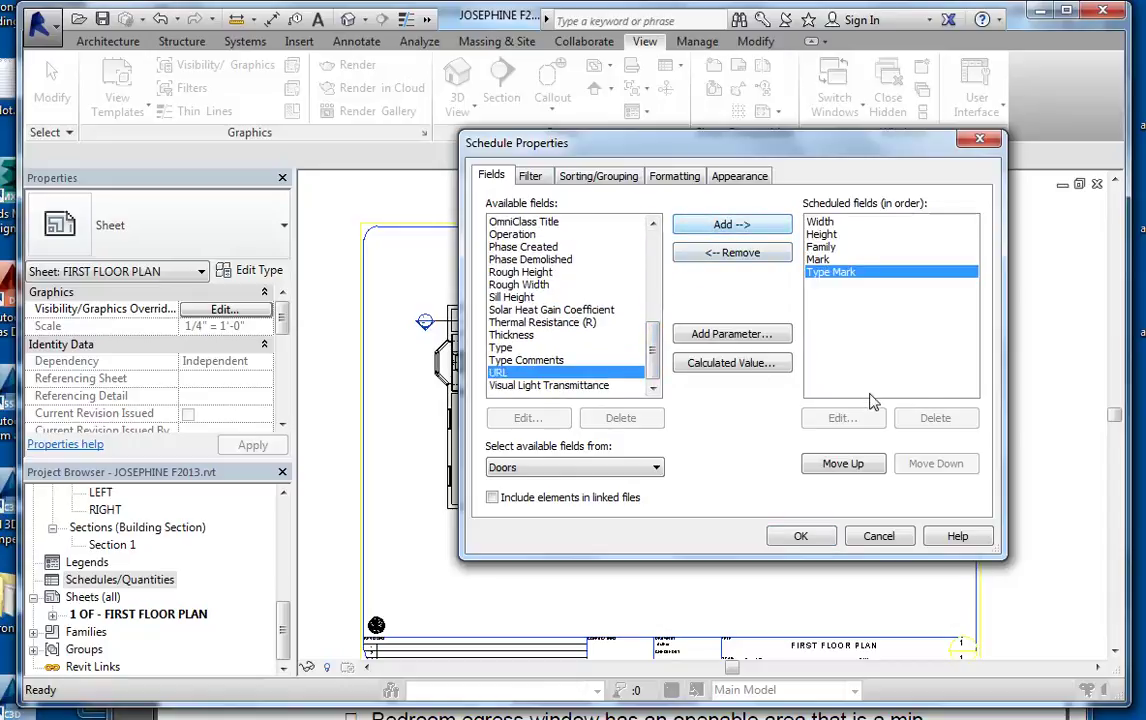
Step: Order the scheduled fields as Mark, Type Mark, Width, Height, Family and generate the door schedule
left_click(856, 475)
left_click(856, 475)
left_click(856, 475)
left_click(856, 475)
left_click(817, 272)
left_click(845, 463)
left_click(845, 463)
left_click(845, 463)
left_click(845, 463)
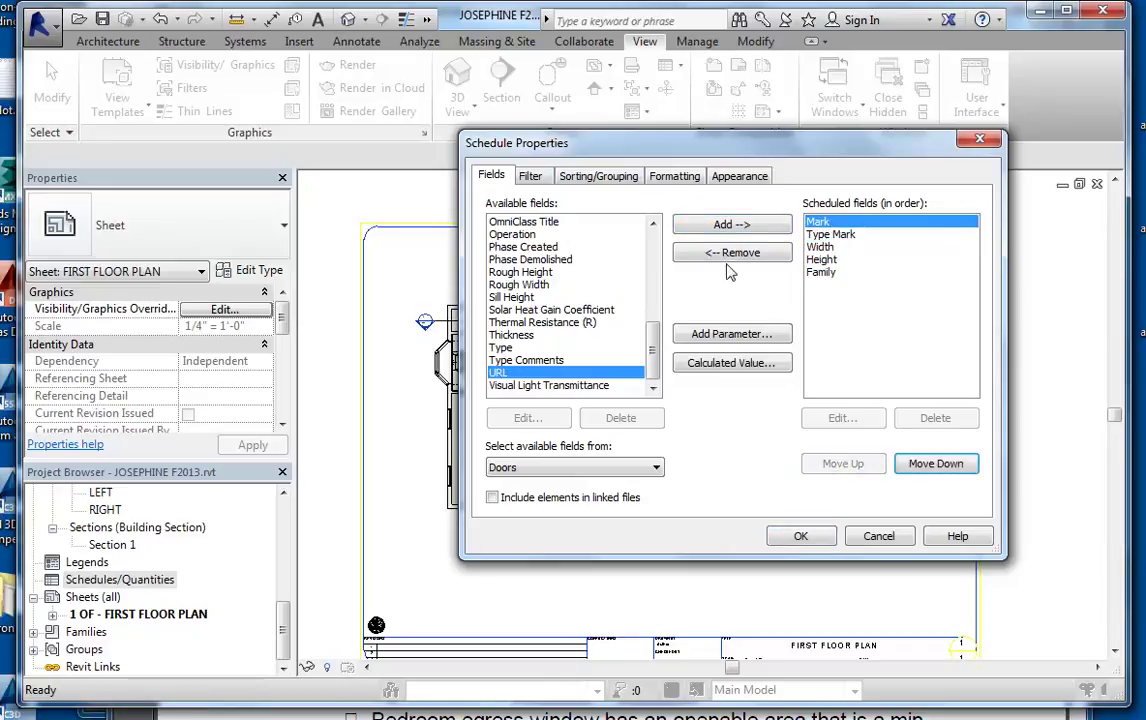
left_click(595, 177)
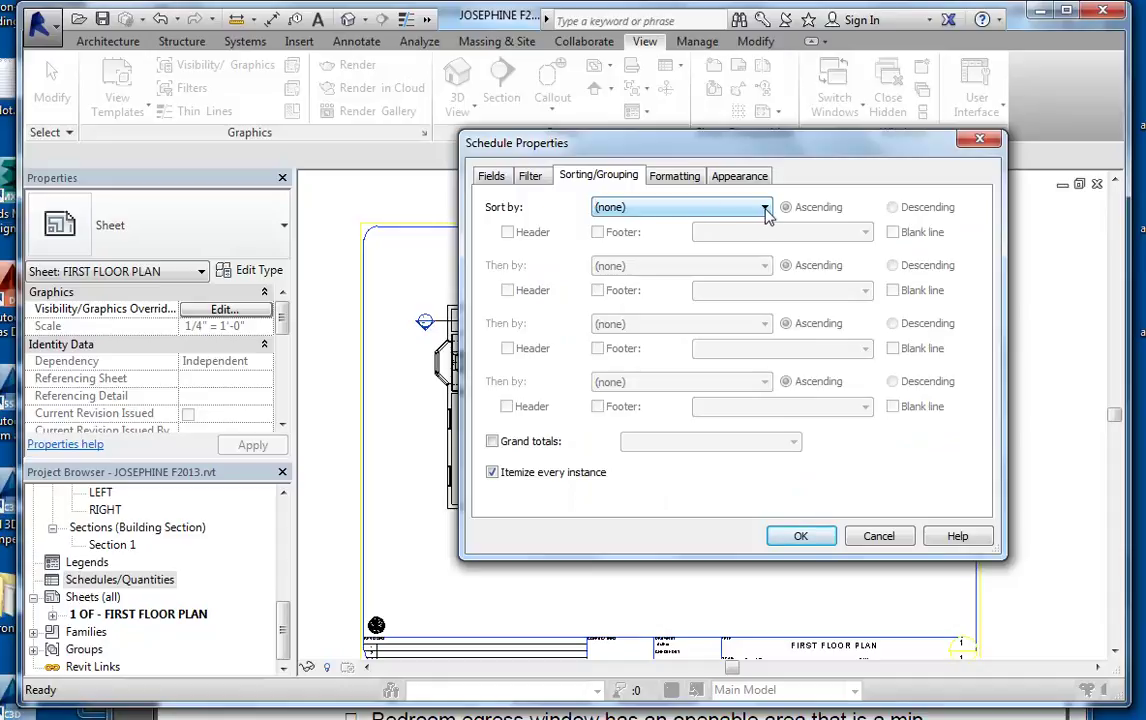
left_click(801, 536)
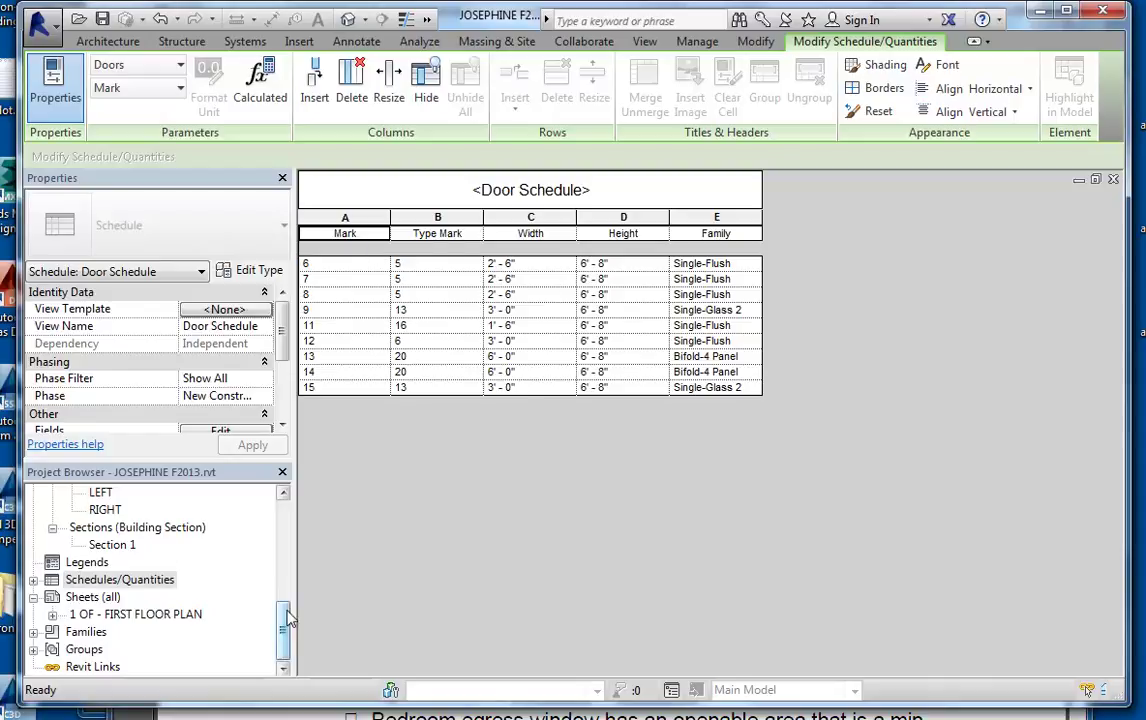
Step: Open the FIRST FLOOR plan and start Tag by Category with leaders turned off
left_click_drag(284, 628, 270, 440)
double_click(124, 545)
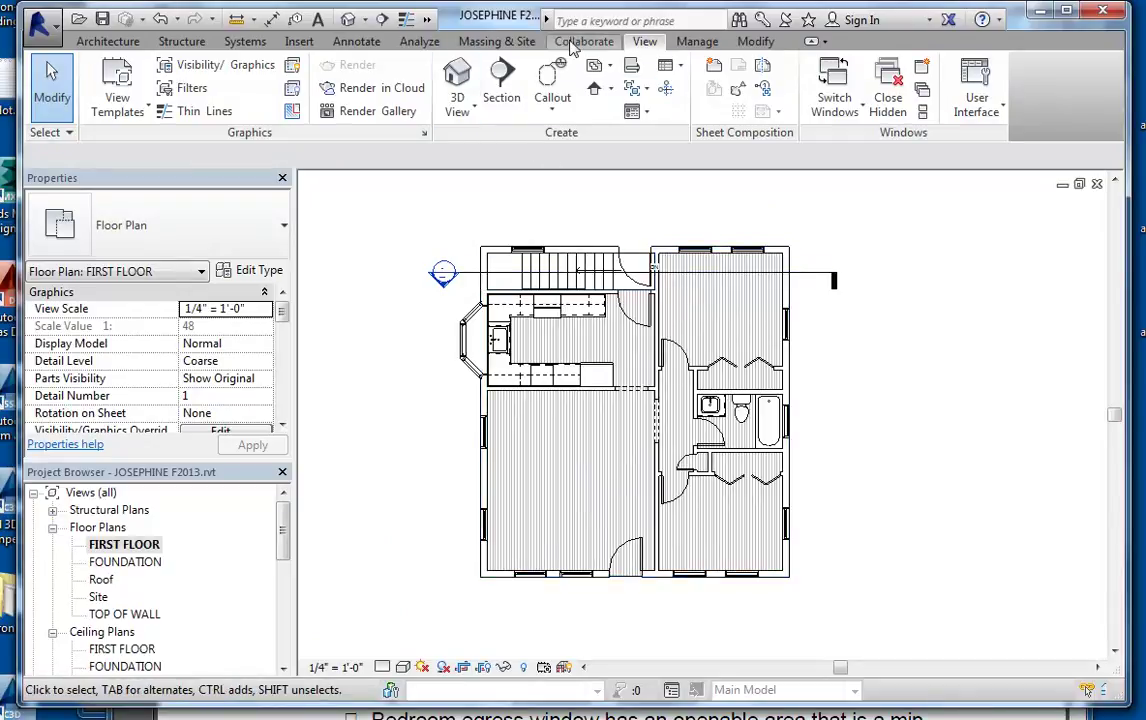
left_click(108, 41)
left_click(356, 41)
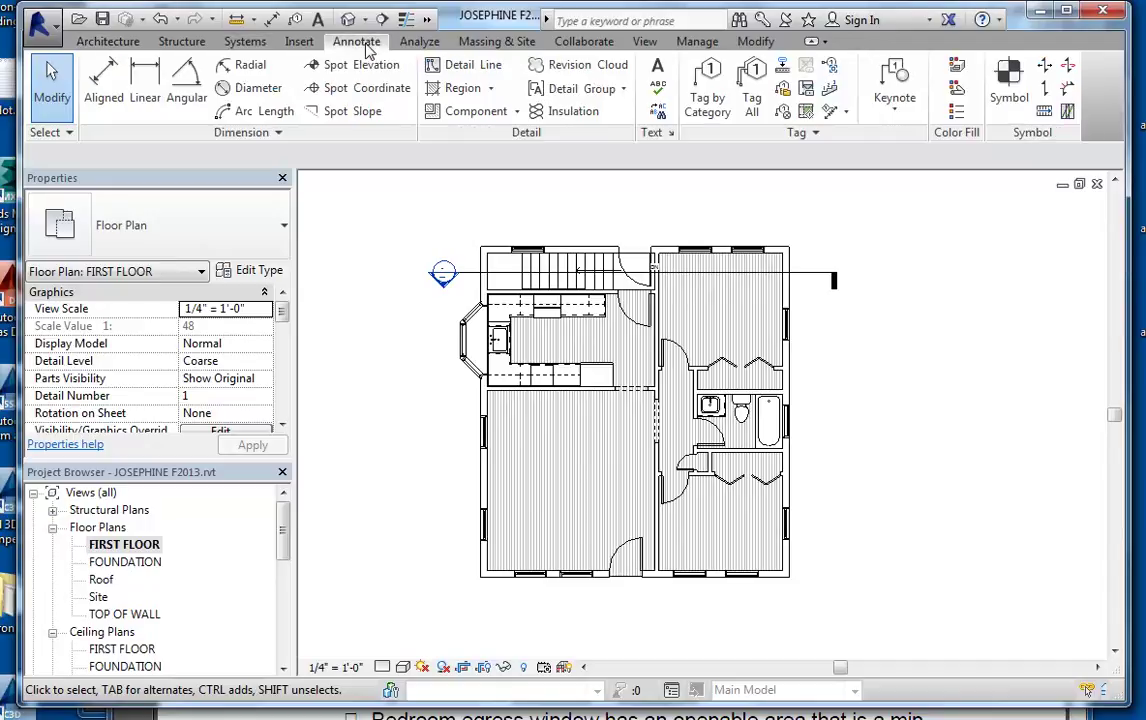
left_click(706, 78)
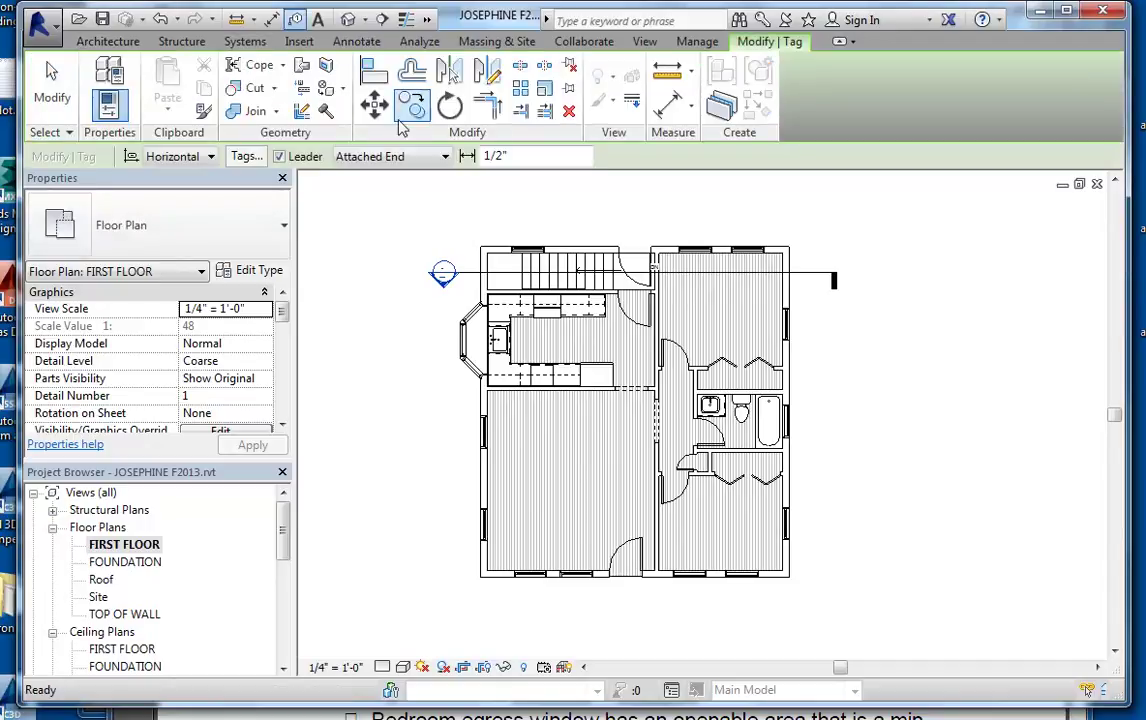
left_click(280, 156)
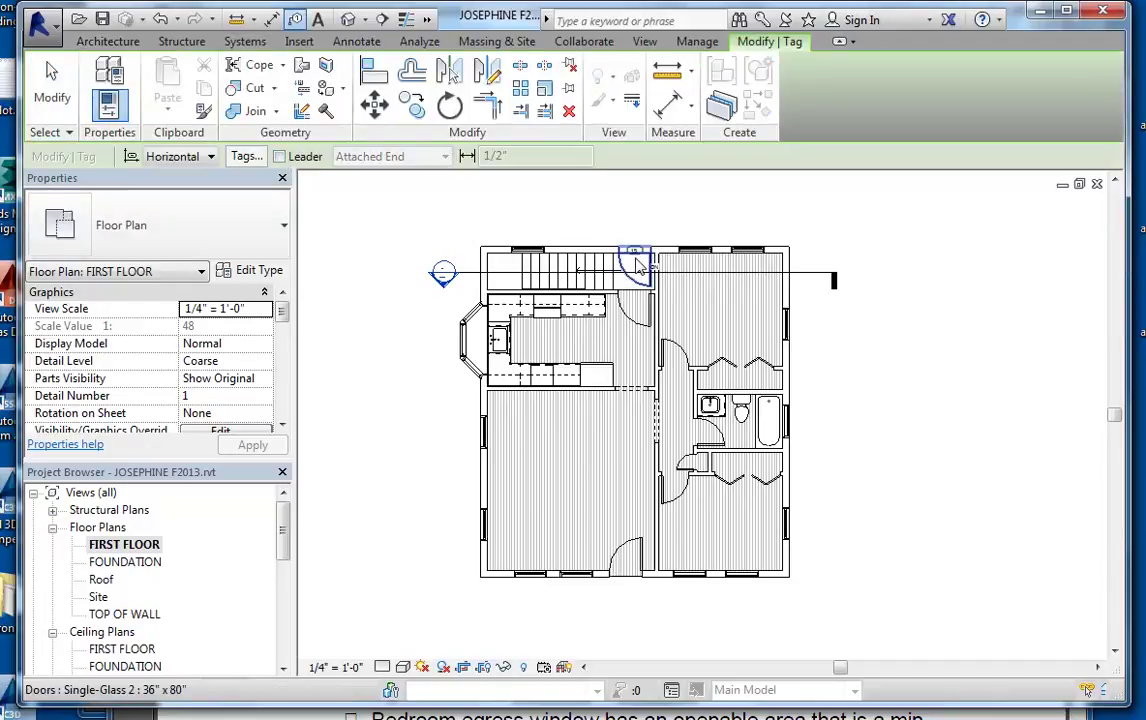
Step: Tag the door and windows along the plan's upper wall, plus the bay window and other windows on the left wall
left_click(636, 264)
left_click(697, 250)
left_click(746, 250)
left_click(530, 250)
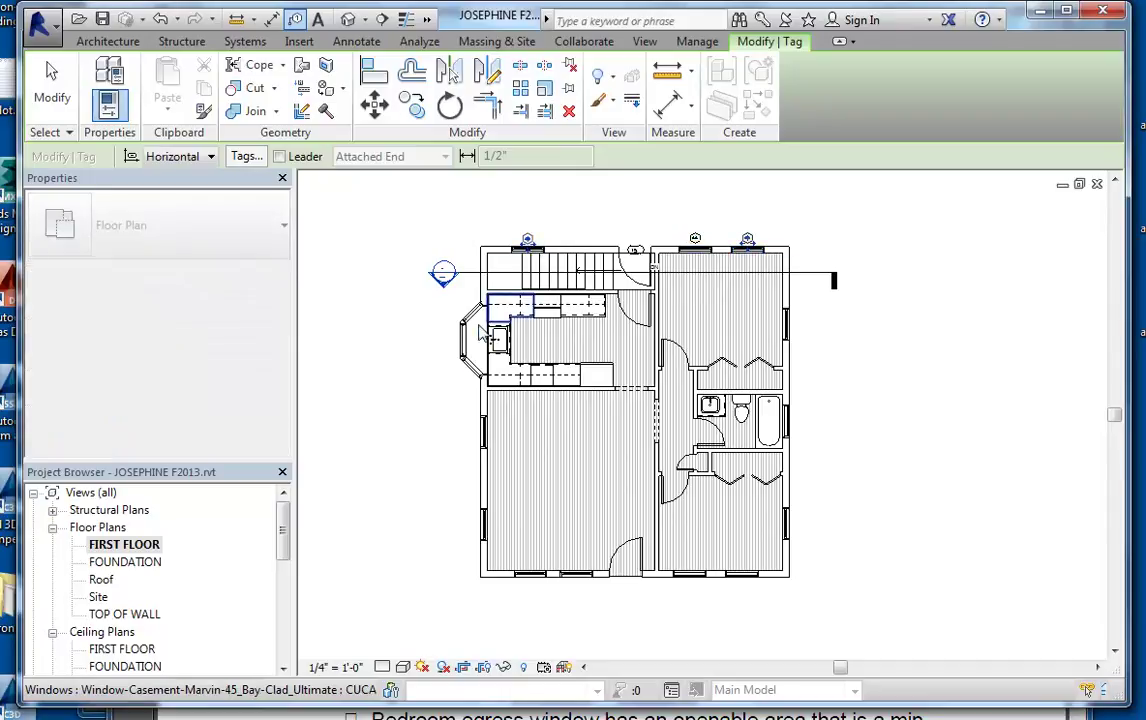
left_click(463, 338)
left_click(483, 432)
left_click(484, 524)
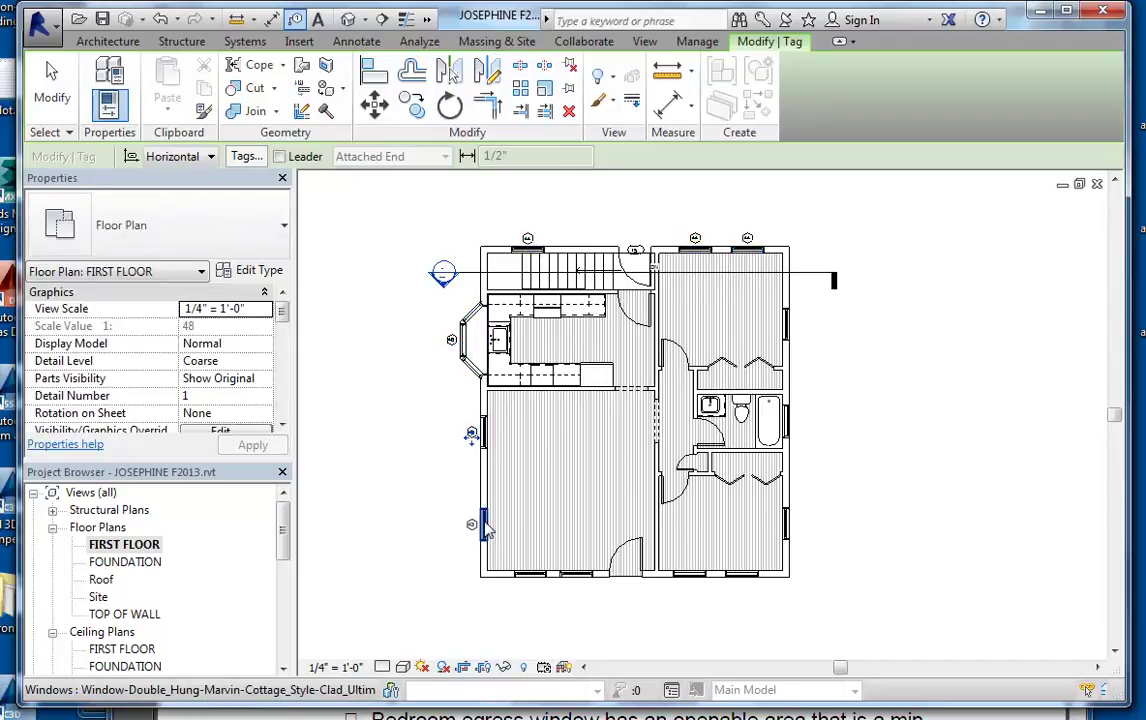
Step: Tag the windows and entry door along the plan's lower wall and the two lower windows on the right wall
left_click(530, 574)
left_click(576, 574)
left_click(624, 570)
left_click(689, 574)
left_click(741, 574)
left_click(786, 525)
left_click(793, 430)
Step: Tag the closet, bedroom, bathroom and kitchen doors and the upper window on the right wall, and finish tagging
left_click(748, 470)
left_click(741, 363)
left_click(676, 357)
left_click(670, 476)
left_click(722, 440)
left_click(793, 327)
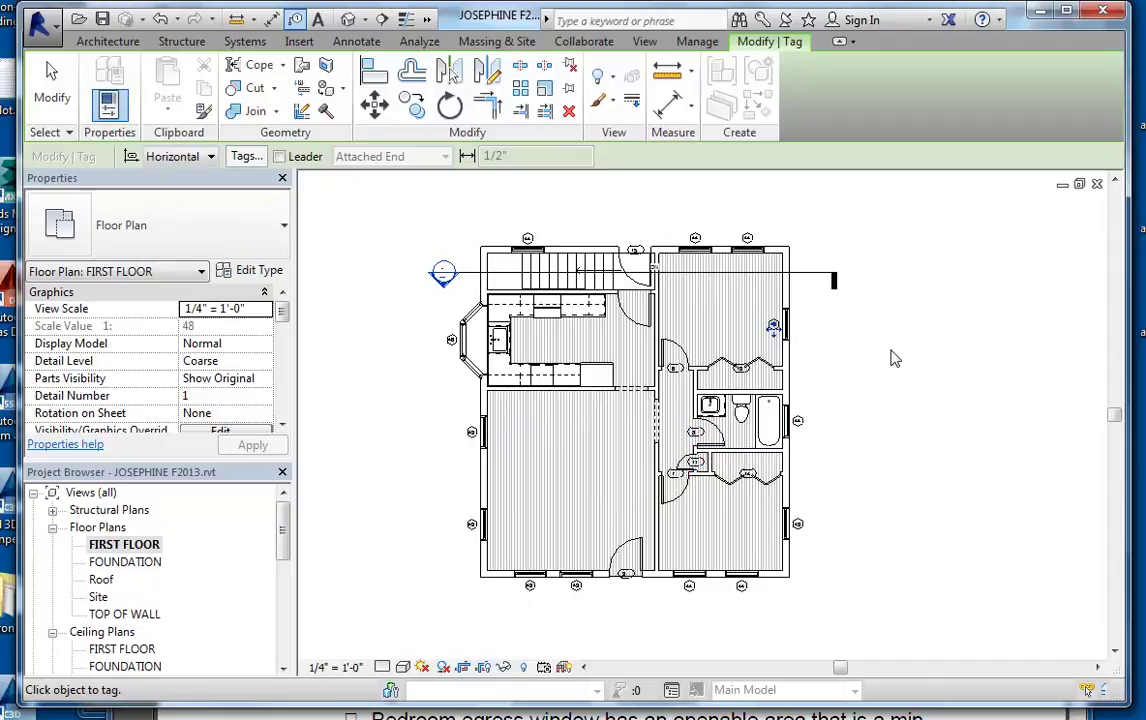
left_click(636, 306)
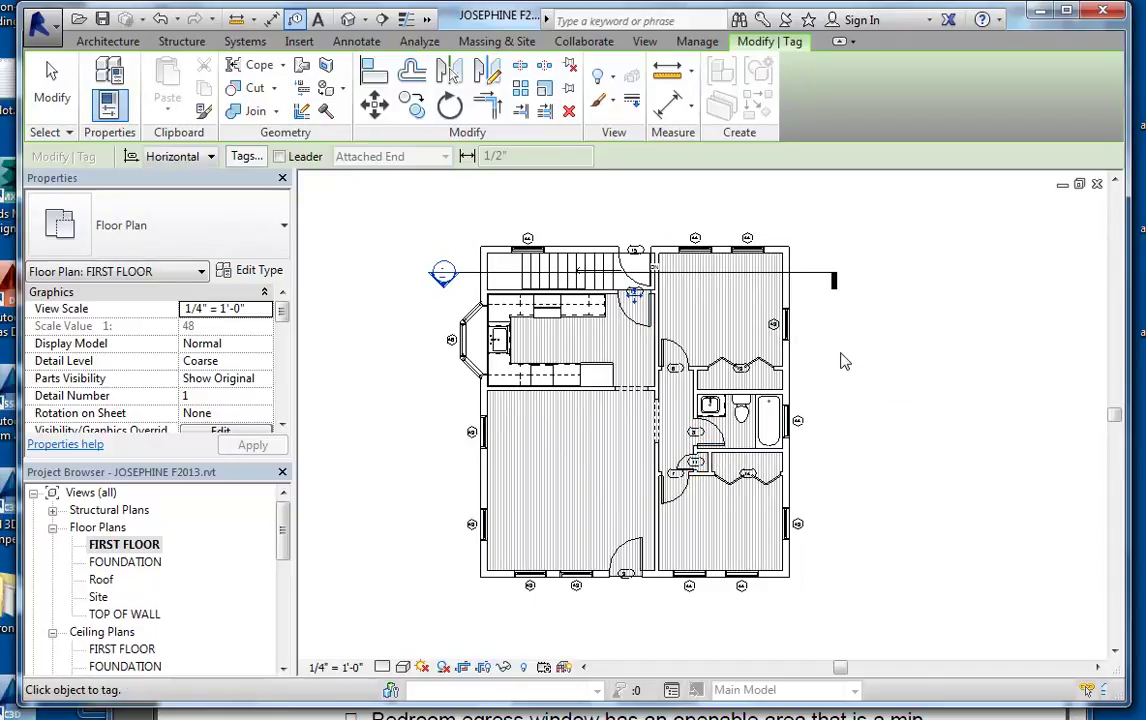
left_click(32, 95)
Step: Tile the open views, frame the front entry door in the floor plan, and select its Mark 9 entry in the door schedule
scroll(470, 395, "up", 5)
scroll(568, 545, "up", 4)
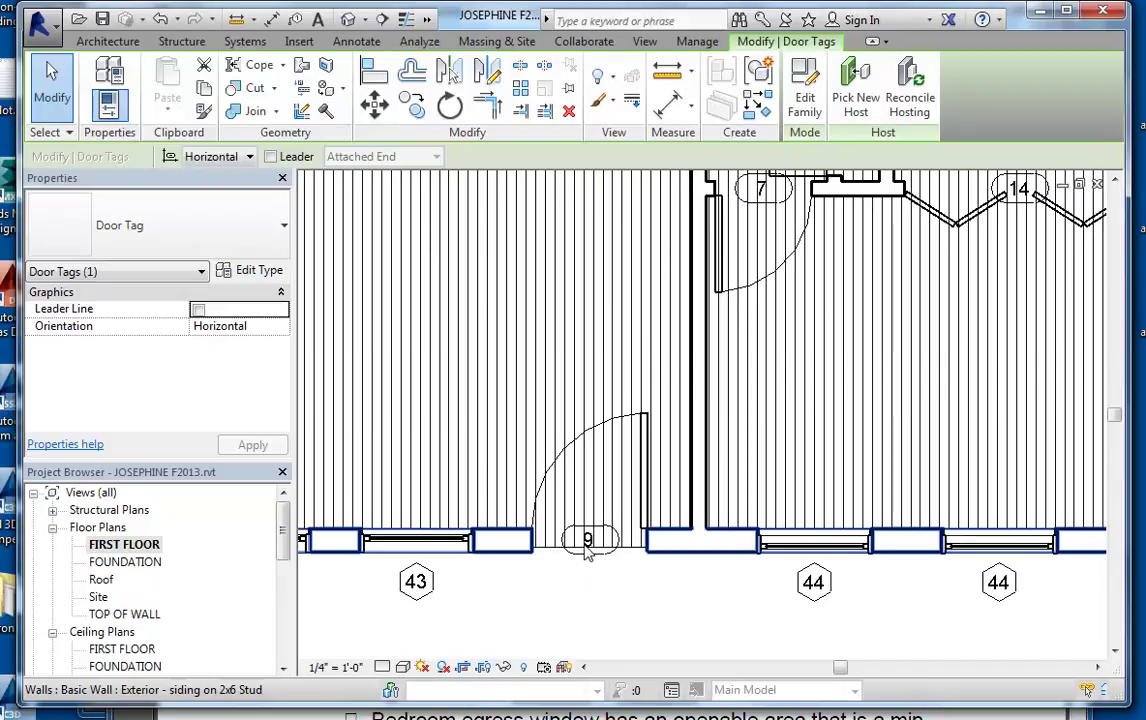
left_click(644, 41)
left_click(922, 111)
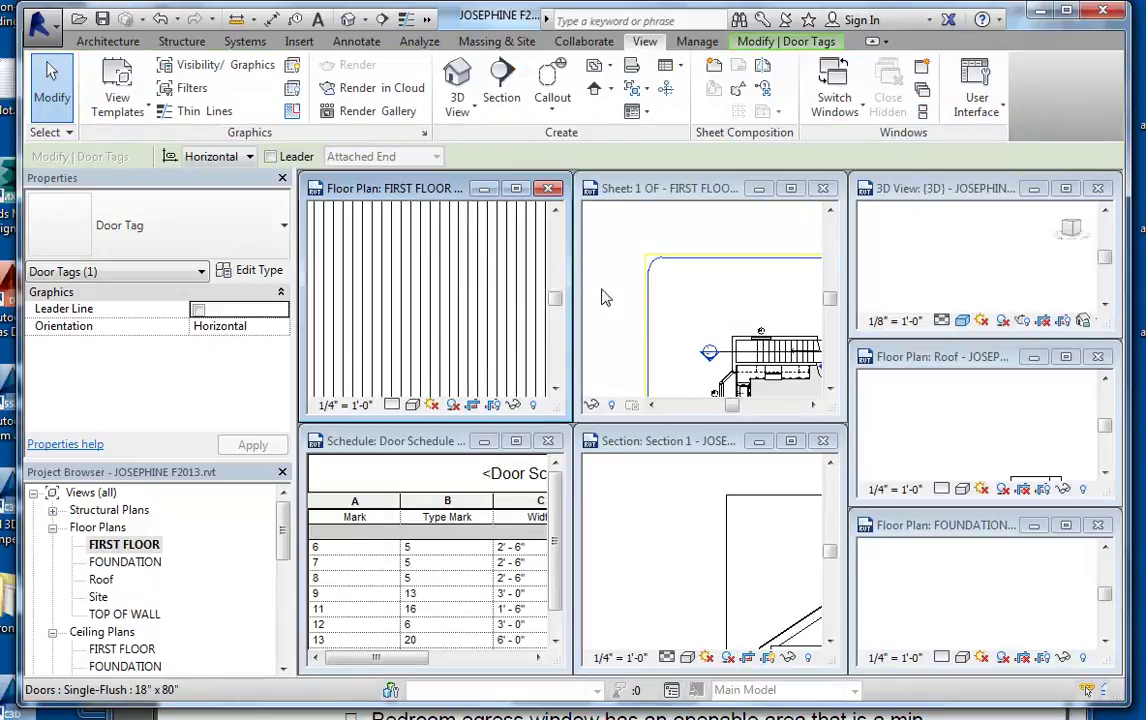
scroll(445, 300, "down", 2)
mouse_move(437, 281)
middle_mouse_down()
mouse_move(473, 301)
mouse_move(465, 279)
middle_mouse_up()
scroll(473, 301, "up", 1)
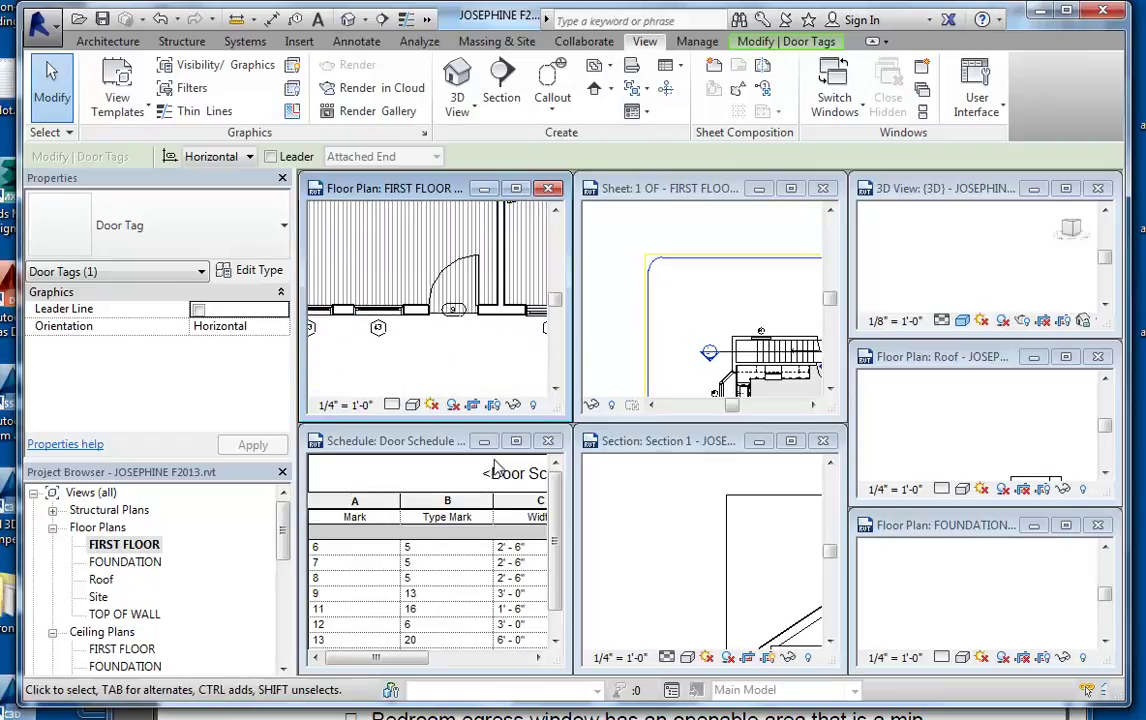
left_click(322, 596)
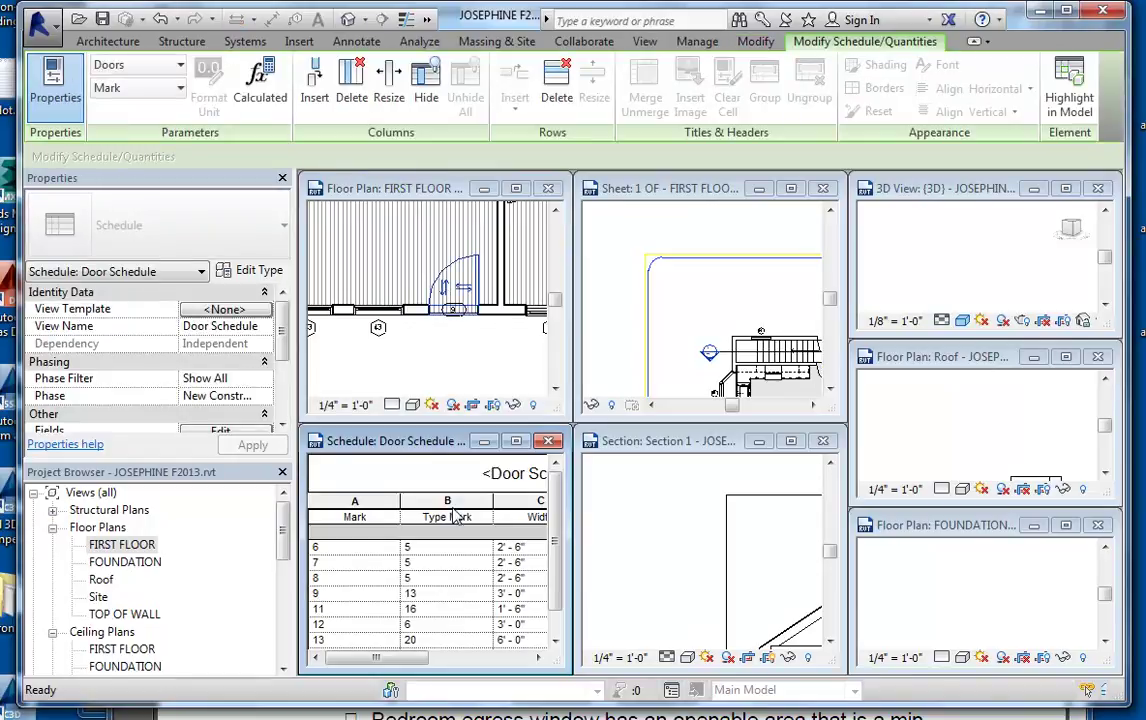
Step: Close the Section 1, FOUNDATION, Roof, 3D and sheet views, leaving the first floor plan and door schedule open
left_click(823, 441)
left_click(1097, 525)
left_click(1098, 357)
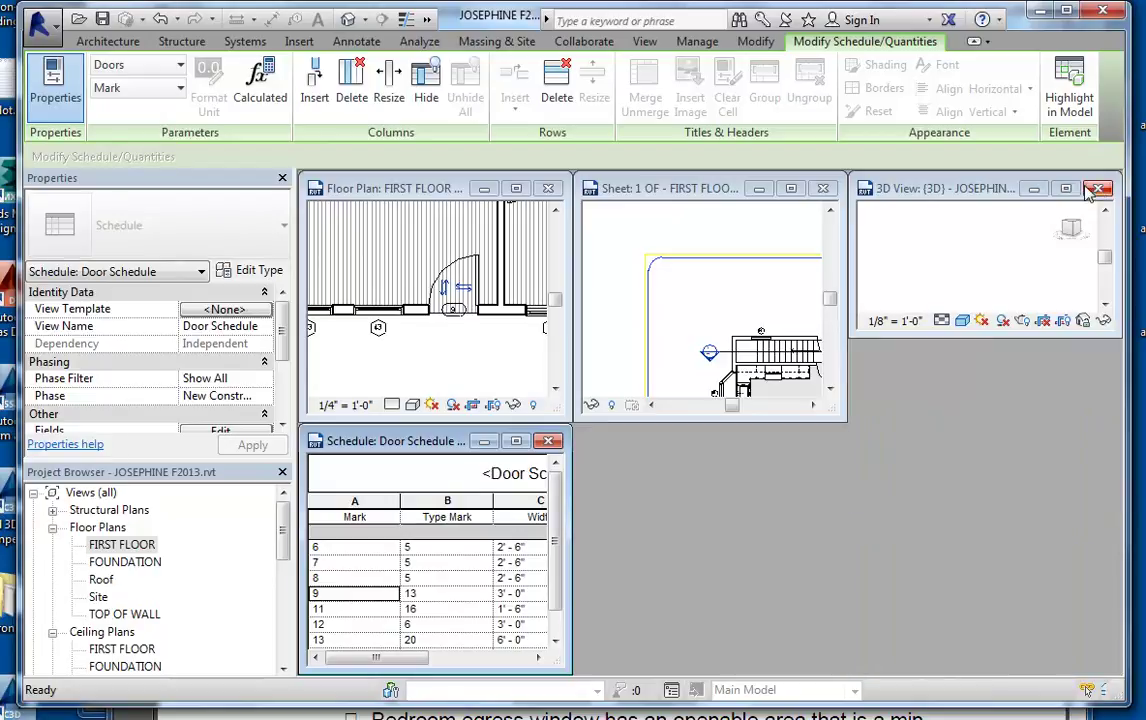
left_click(1097, 188)
left_click(823, 188)
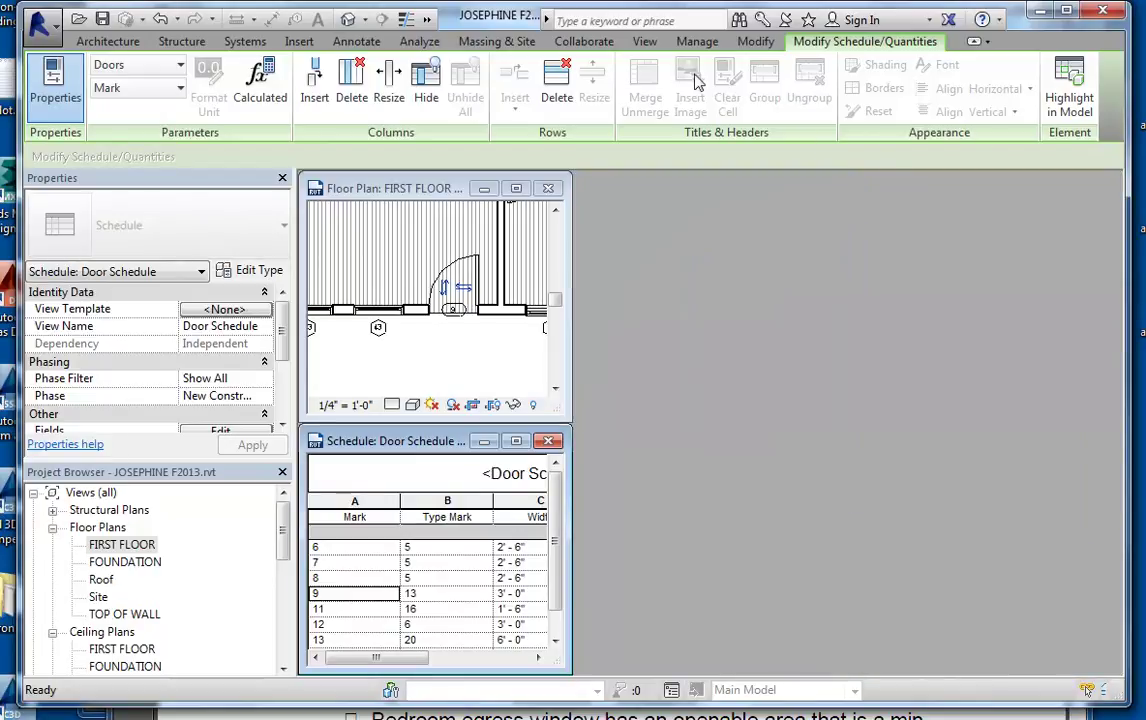
Step: Tile the door schedule and first floor plan side by side, and remove the Type Mark field from the door schedule
left_click(644, 41)
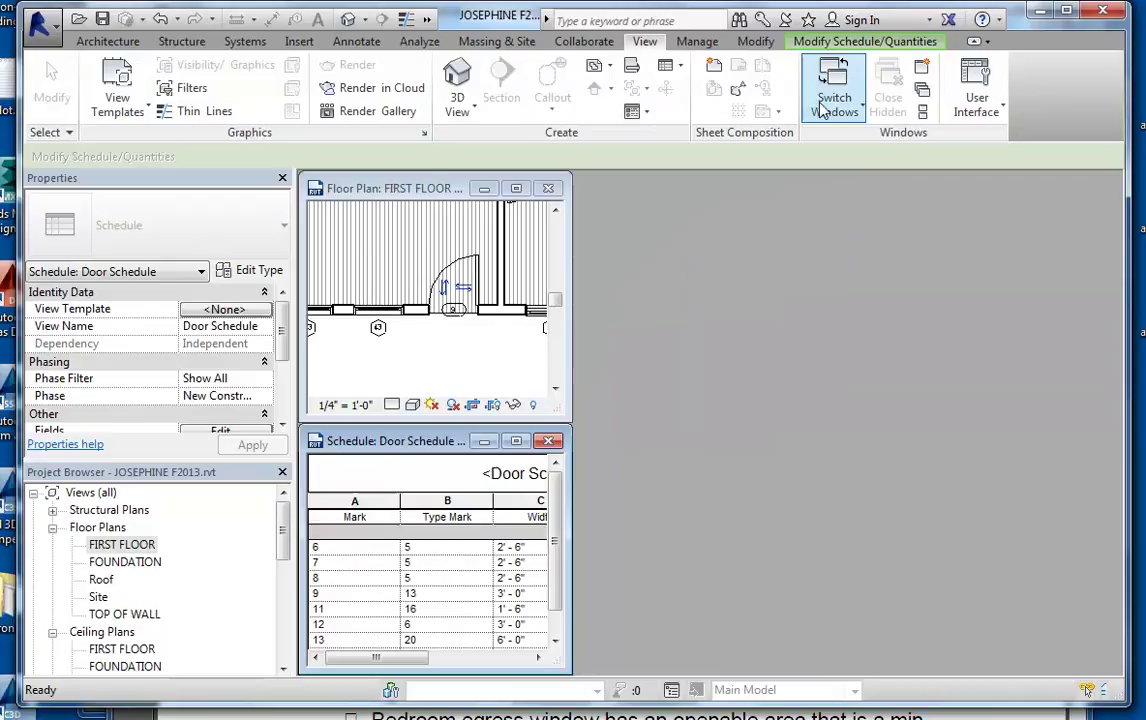
left_click(922, 111)
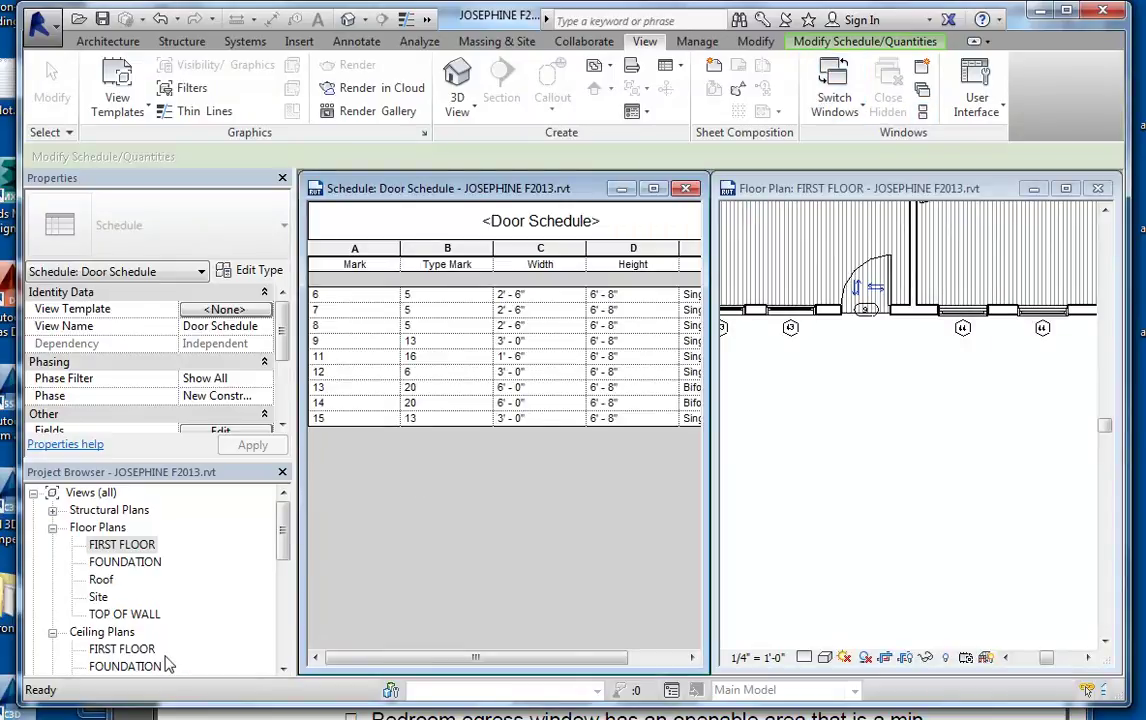
left_click_drag(284, 532, 283, 625)
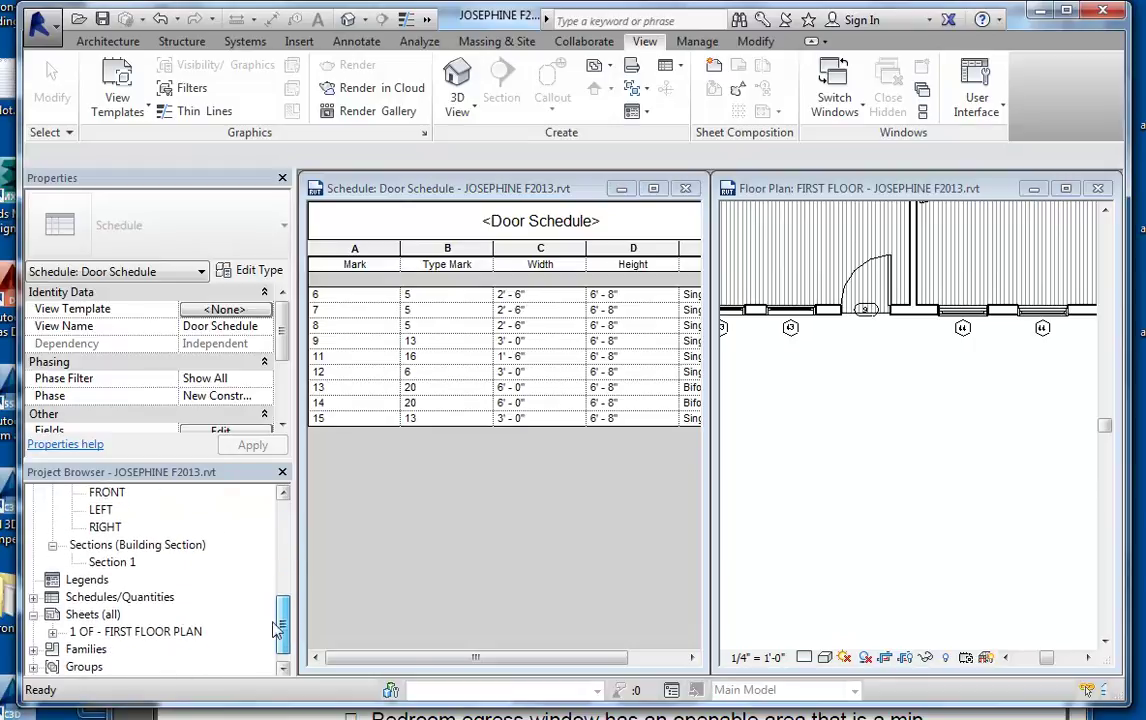
double_click(90, 616)
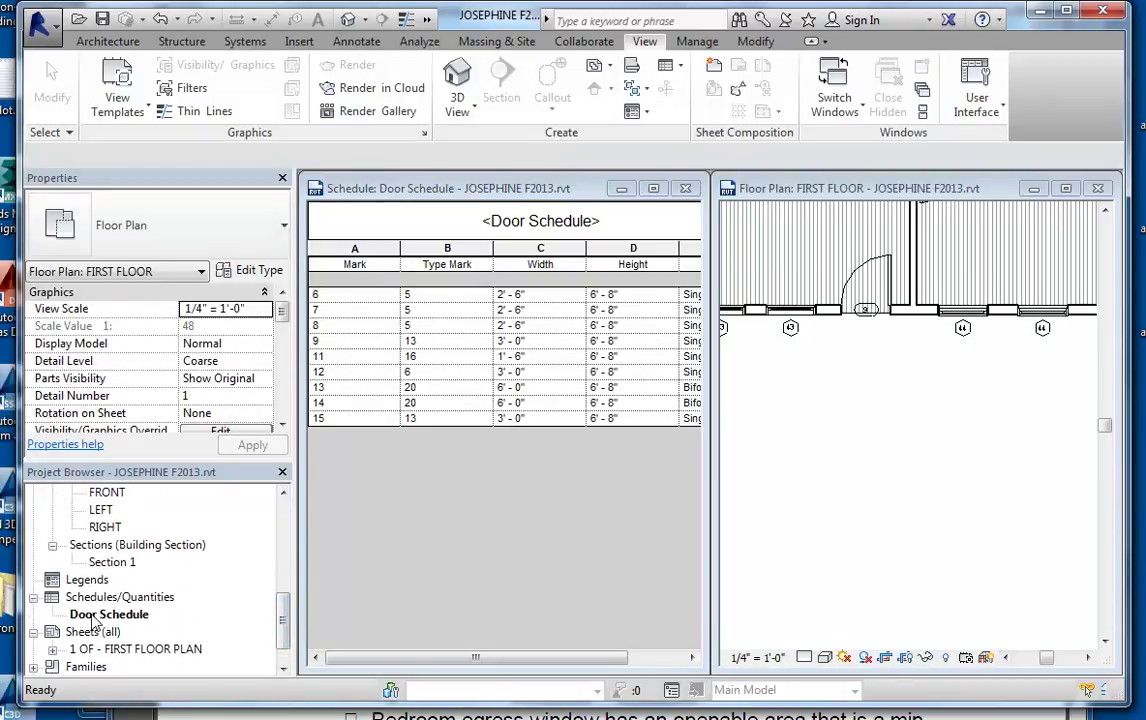
left_click(110, 614)
scroll(252, 330, "down", 3)
left_click(224, 345)
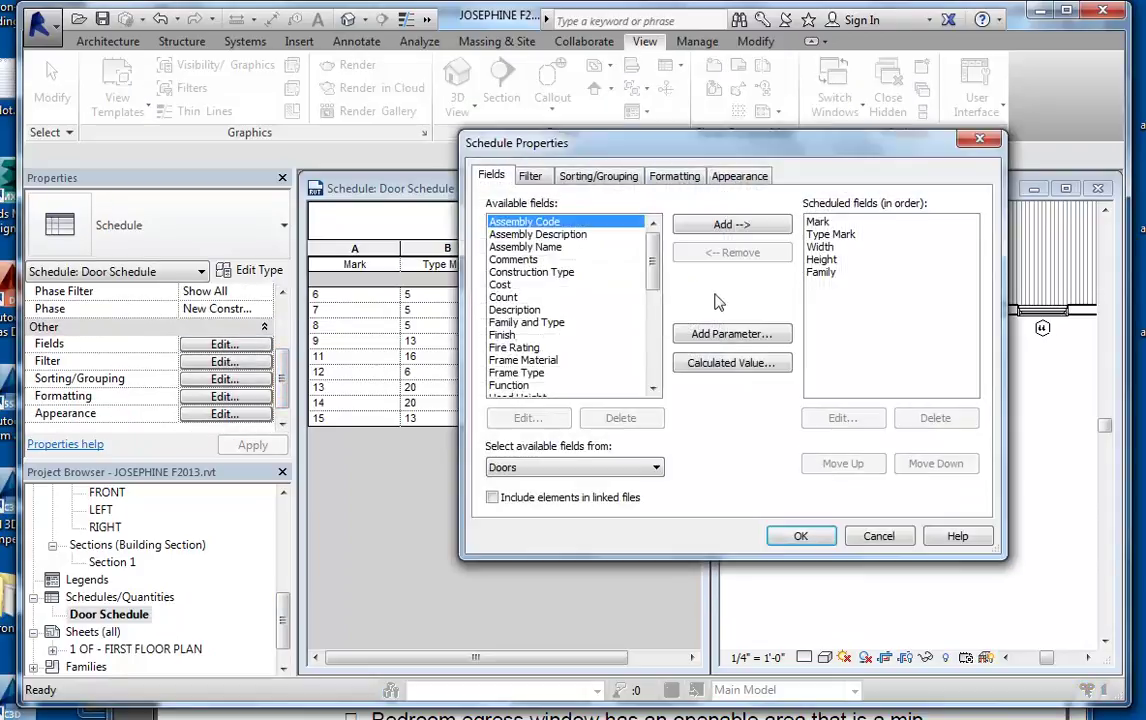
left_click(830, 234)
left_click(732, 252)
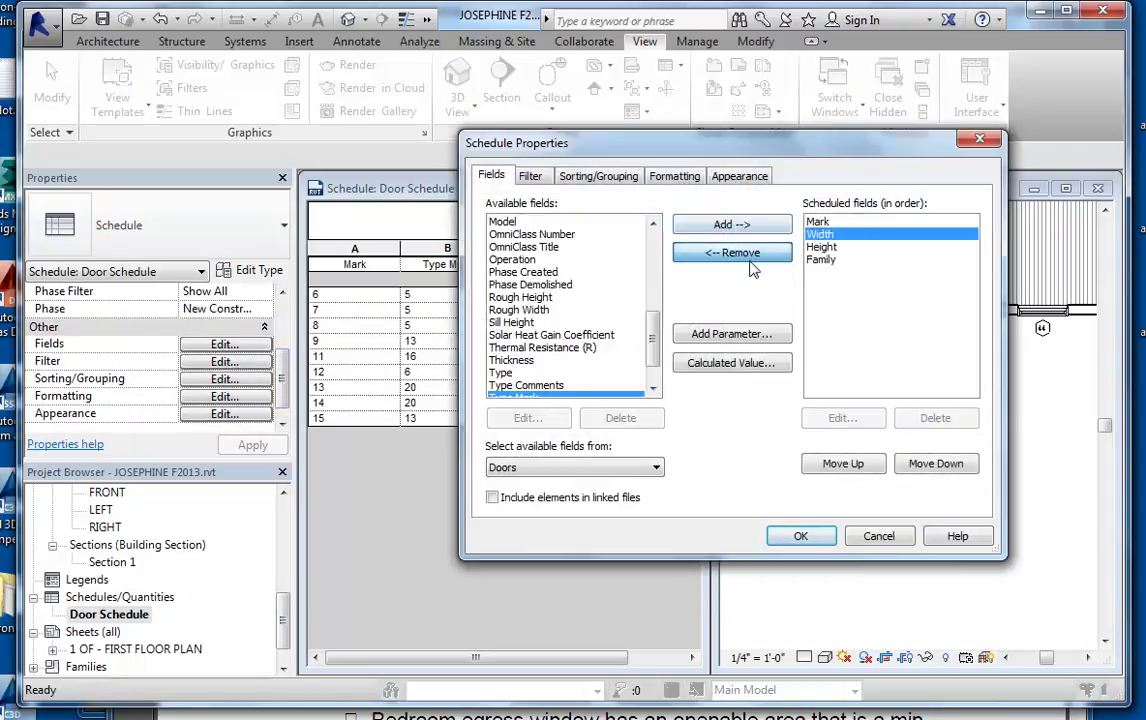
Step: Sort the door schedule by Mark in ascending order and apply the schedule changes
left_click(586, 178)
left_click(660, 208)
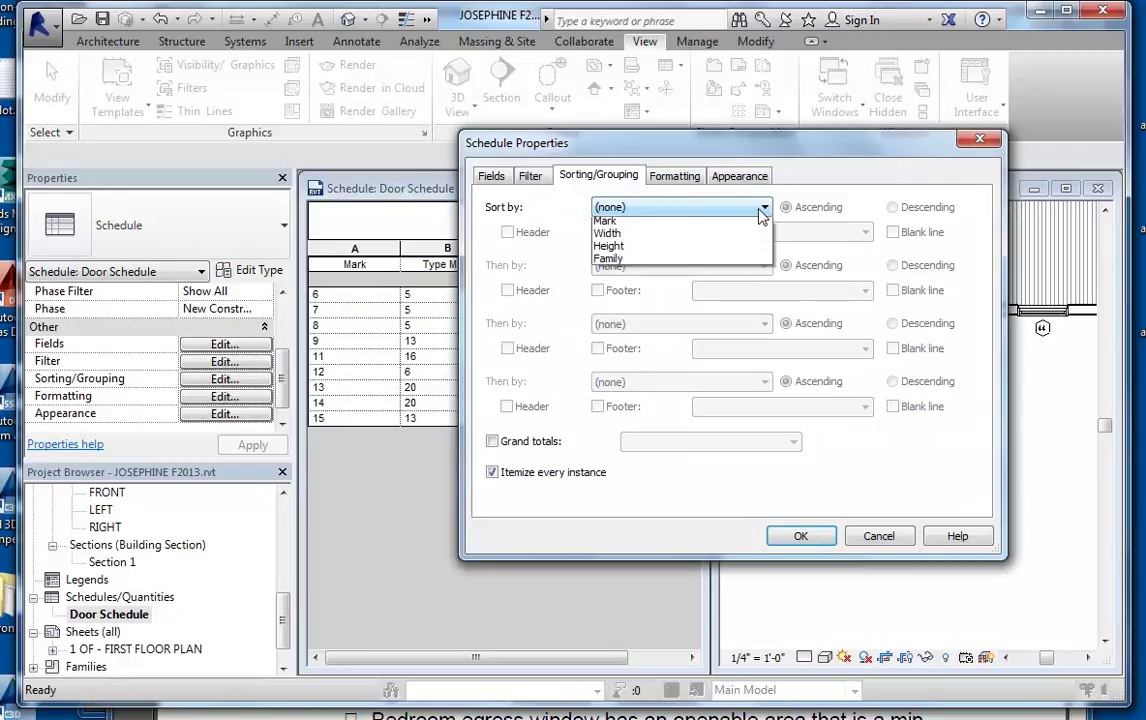
left_click(630, 233)
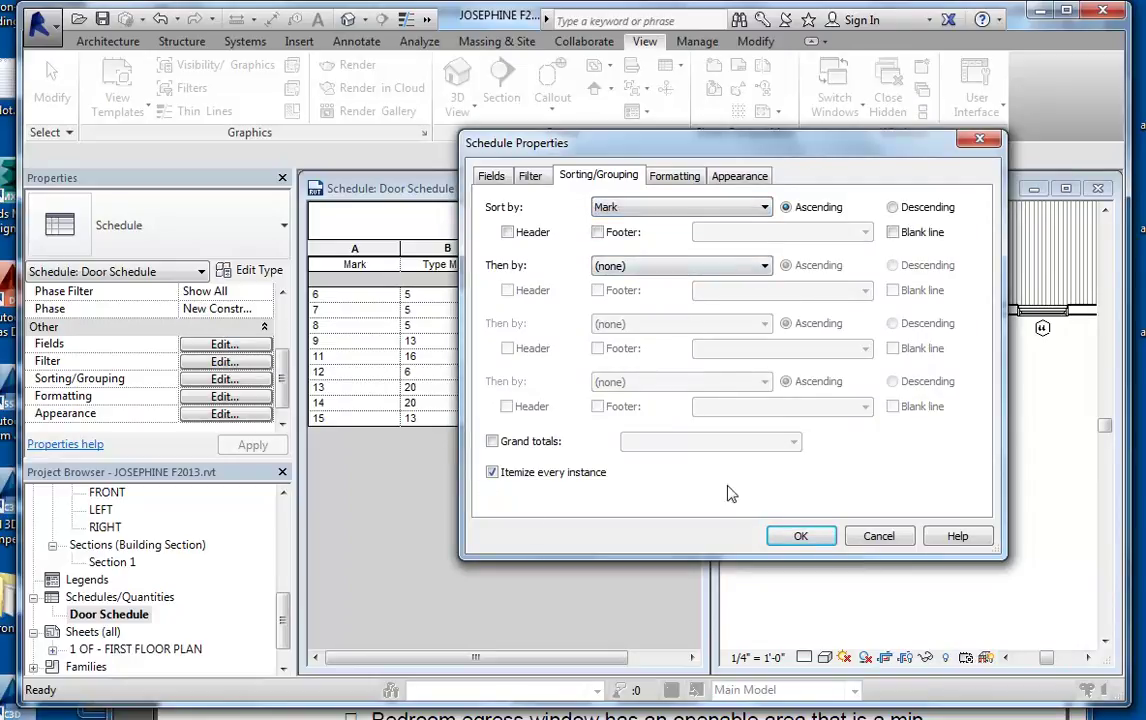
left_click(798, 538)
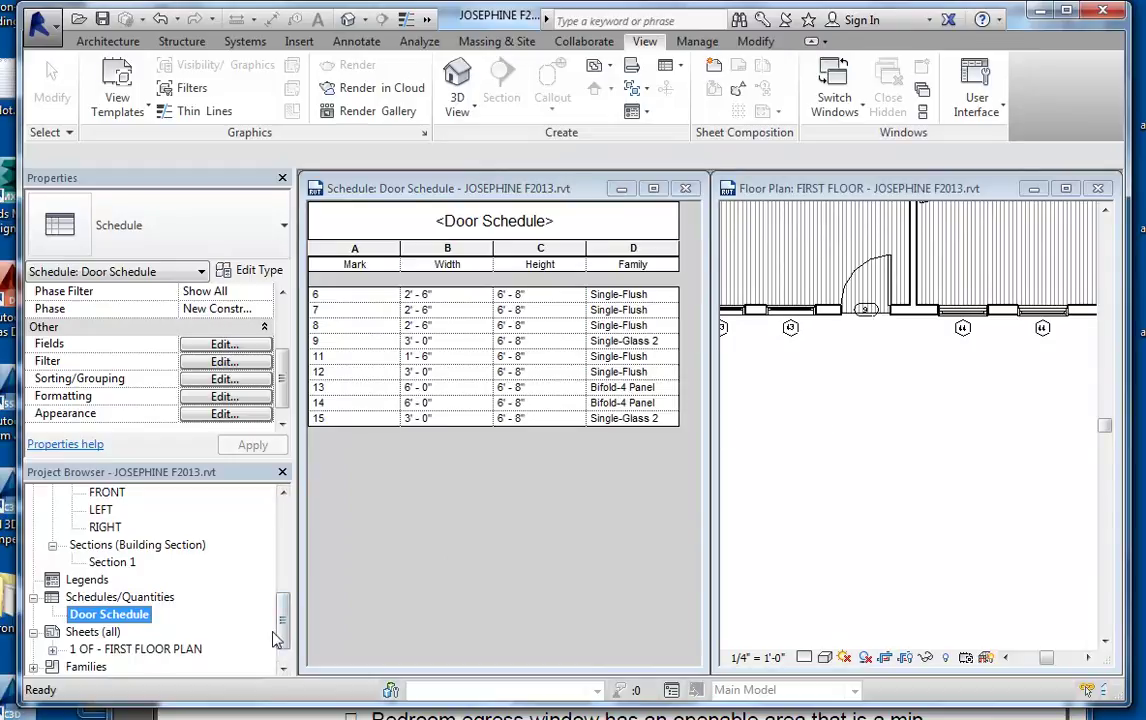
Step: Open the FIRST FLOOR PLAN sheet and place the door schedule on it to the right of the floor plan
double_click(160, 650)
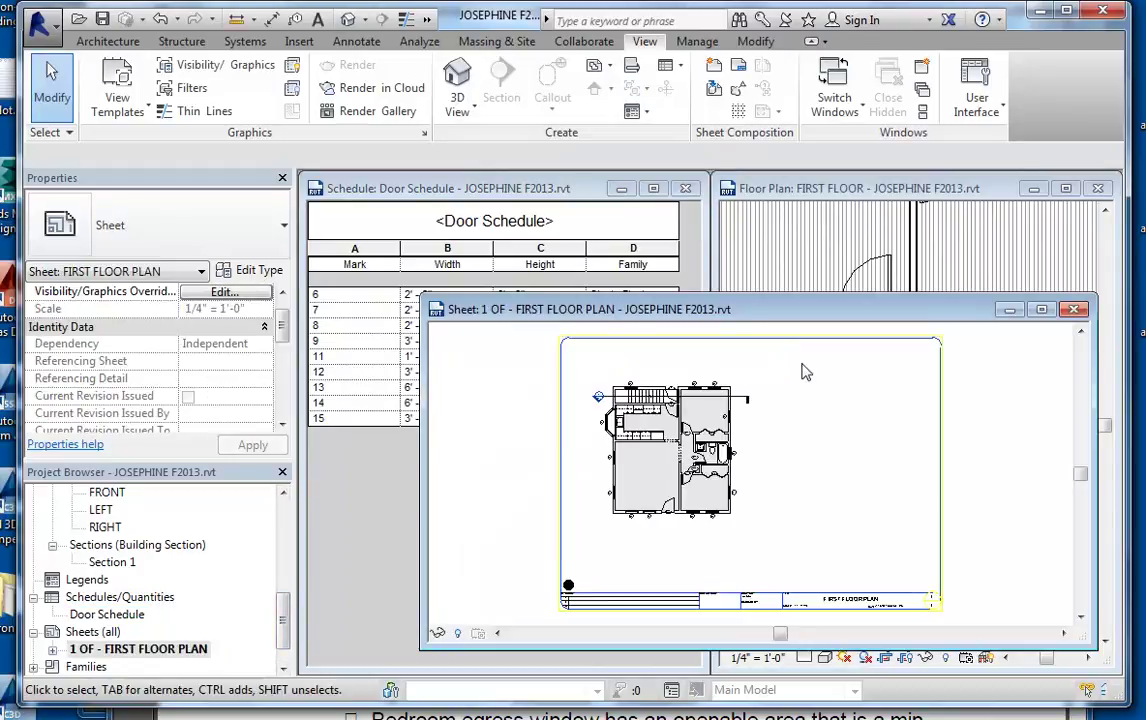
left_click_drag(870, 320, 827, 284)
scroll(283, 575, "up", 3)
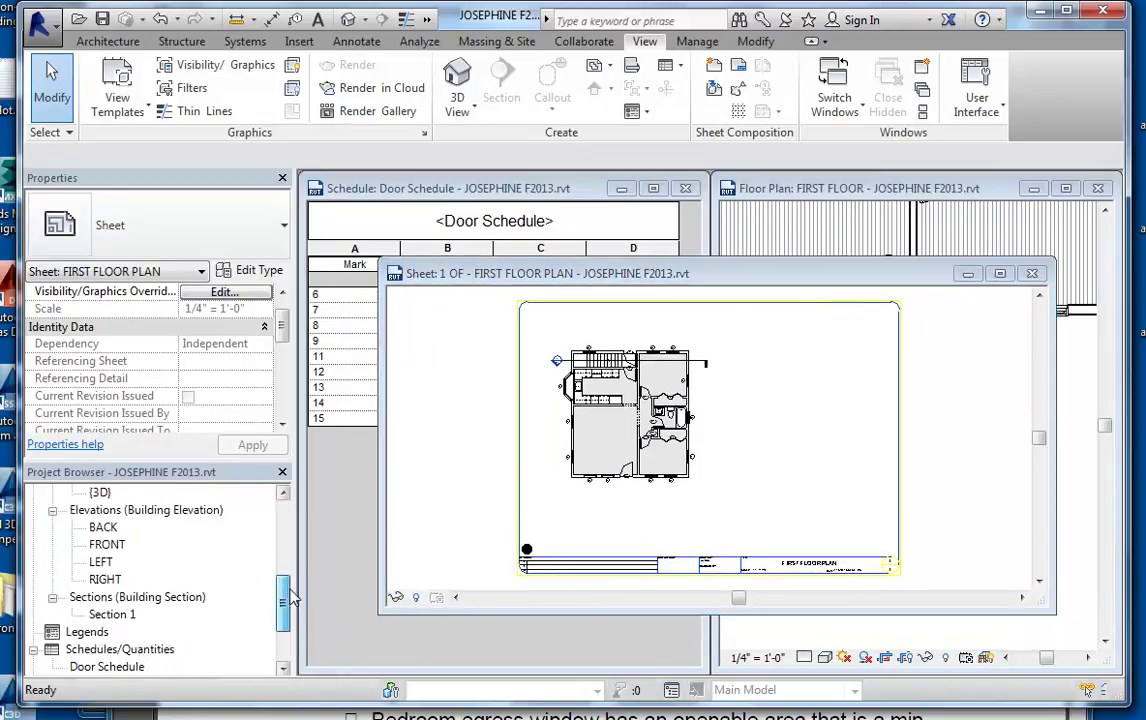
scroll(289, 580, "down", 3)
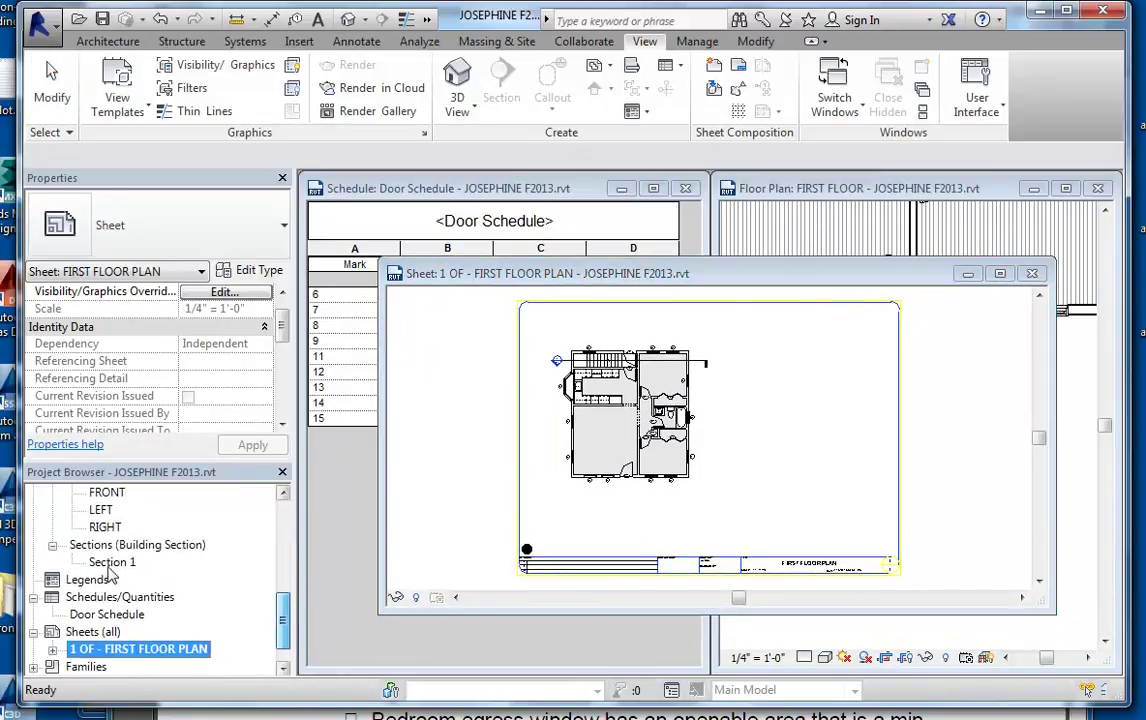
left_click(107, 615)
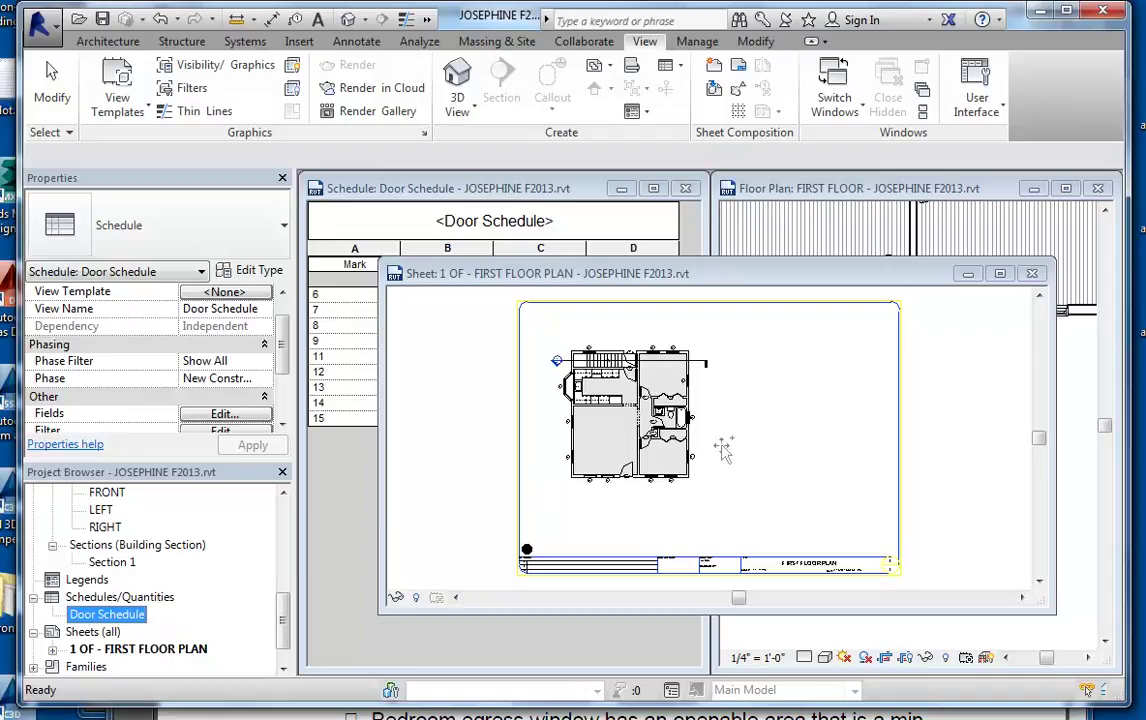
left_click_drag(795, 387, 813, 371)
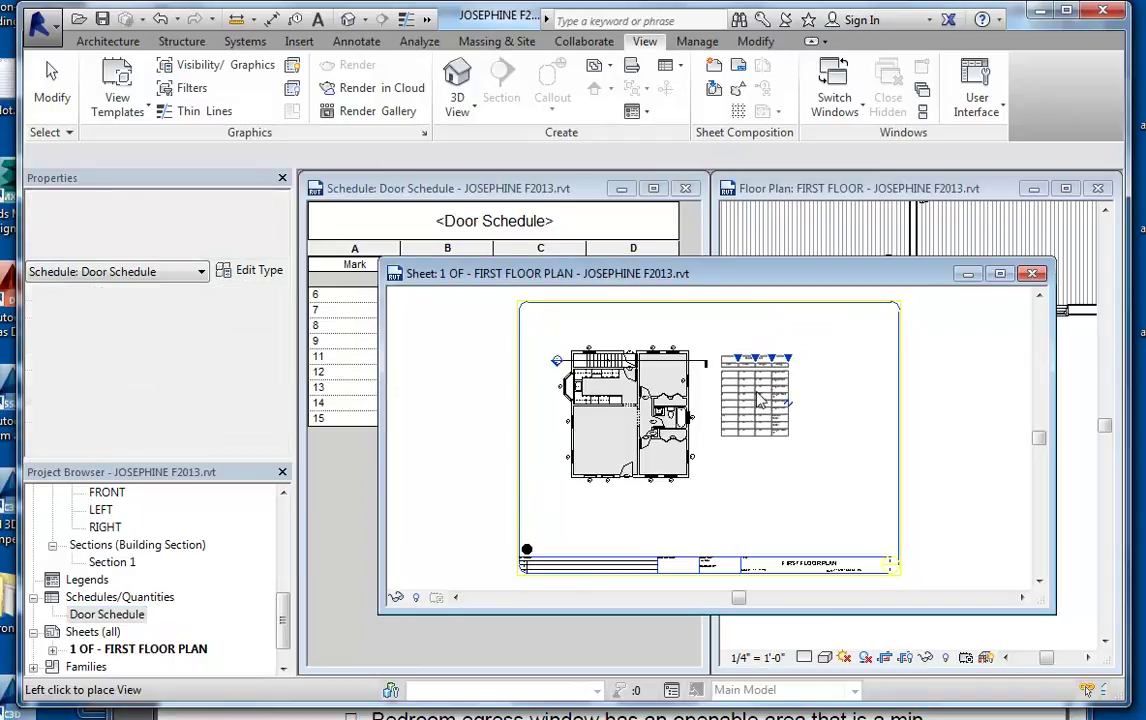
left_click(778, 390)
Step: Widen the Family column of the placed door schedule so each family name fits on one line
scroll(814, 376, "up", 3)
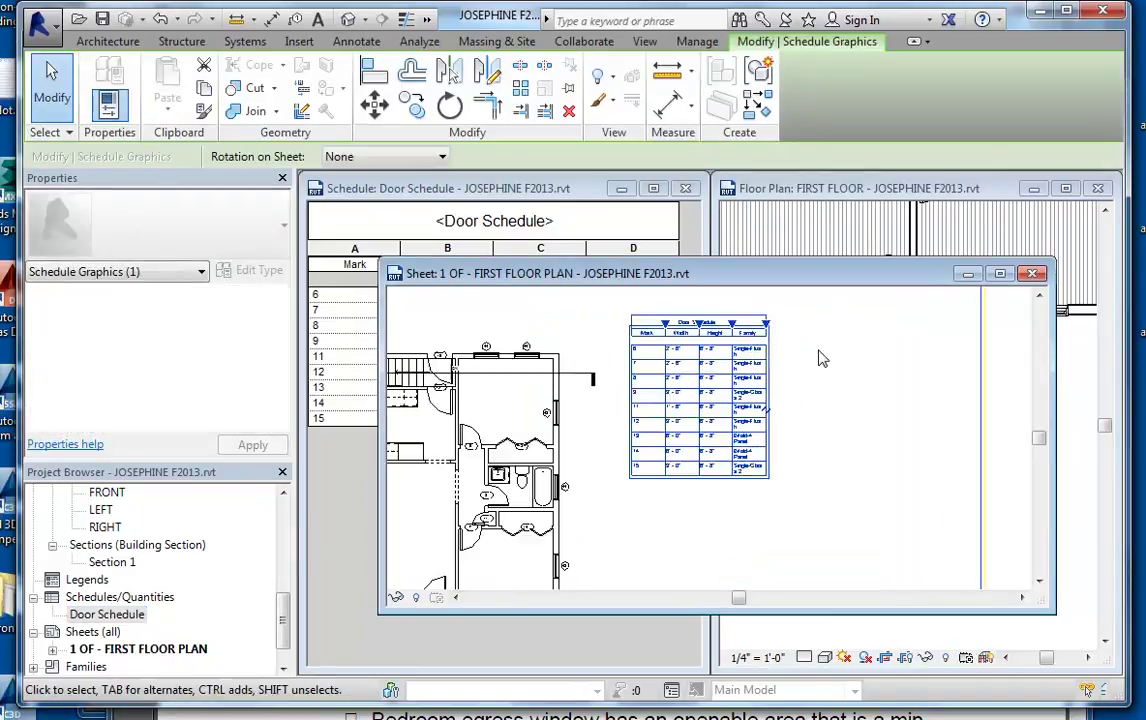
left_click_drag(749, 316, 801, 333)
left_click(844, 371)
scroll(765, 412, "up", 2)
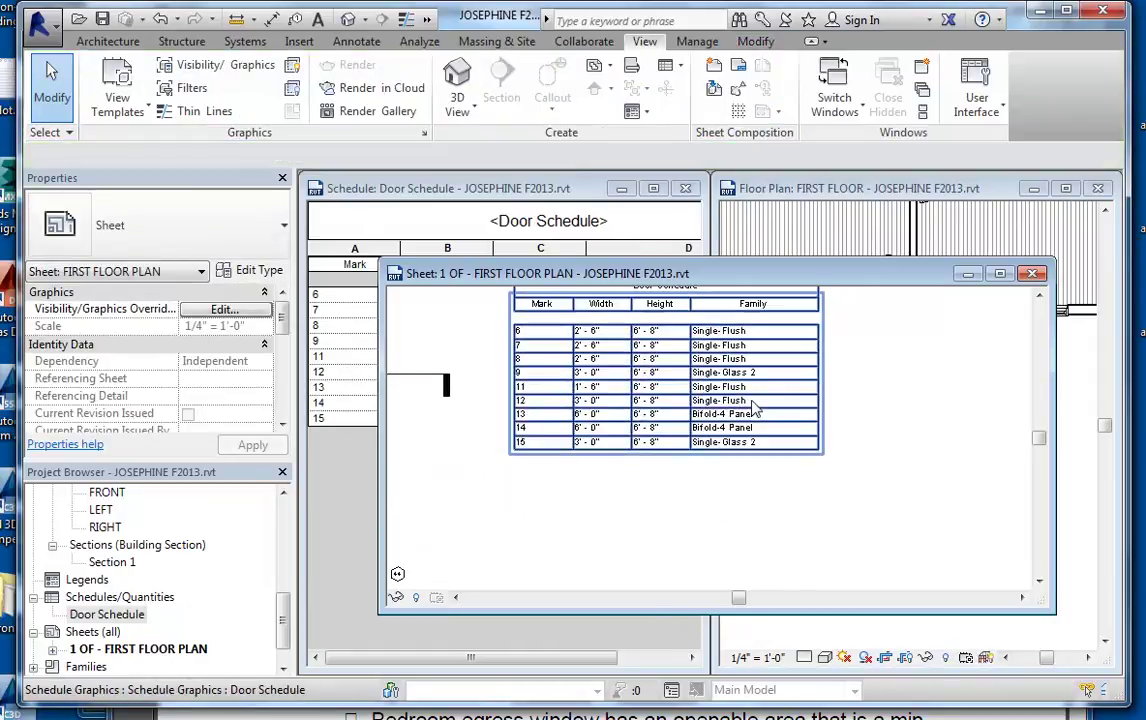
scroll(760, 440, "down", 1)
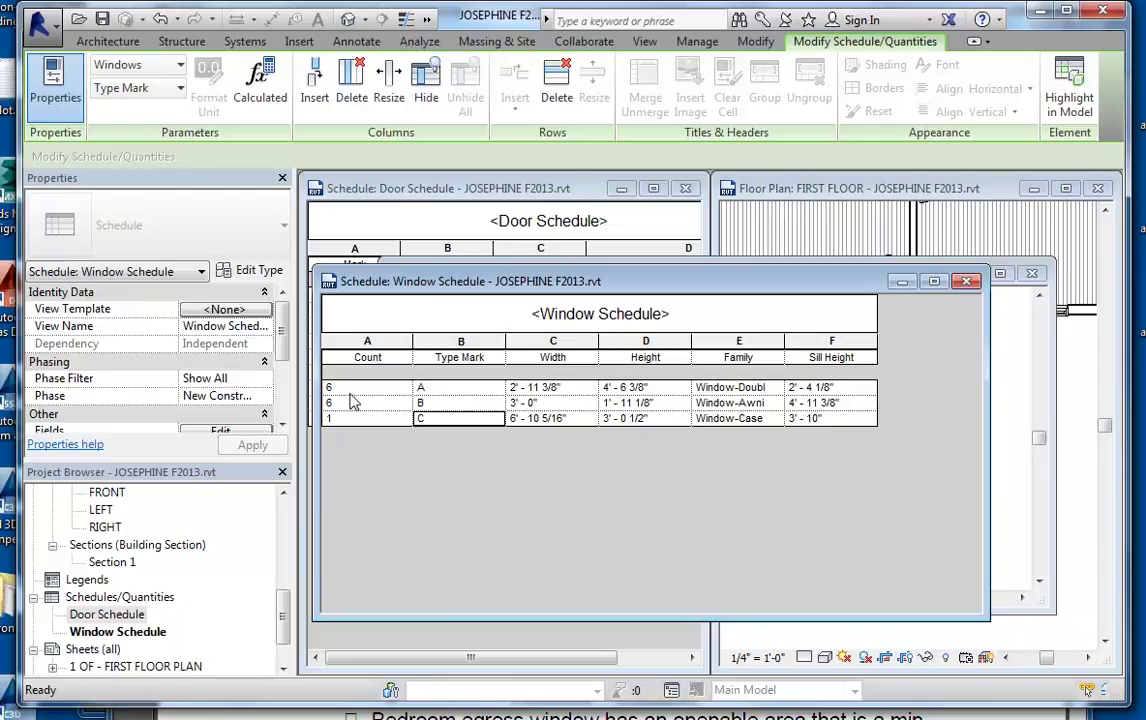
Step: Review the window schedule's scheduled fields and its sorting and grouping settings
left_click(100, 632)
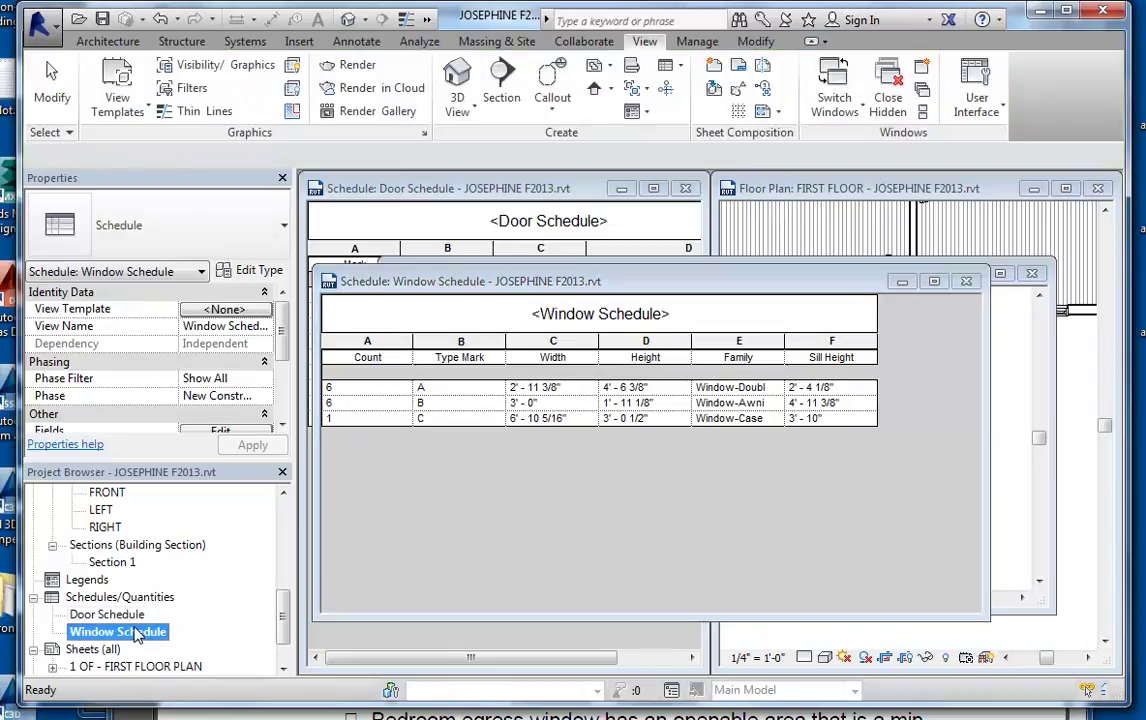
scroll(275, 345, "down", 4)
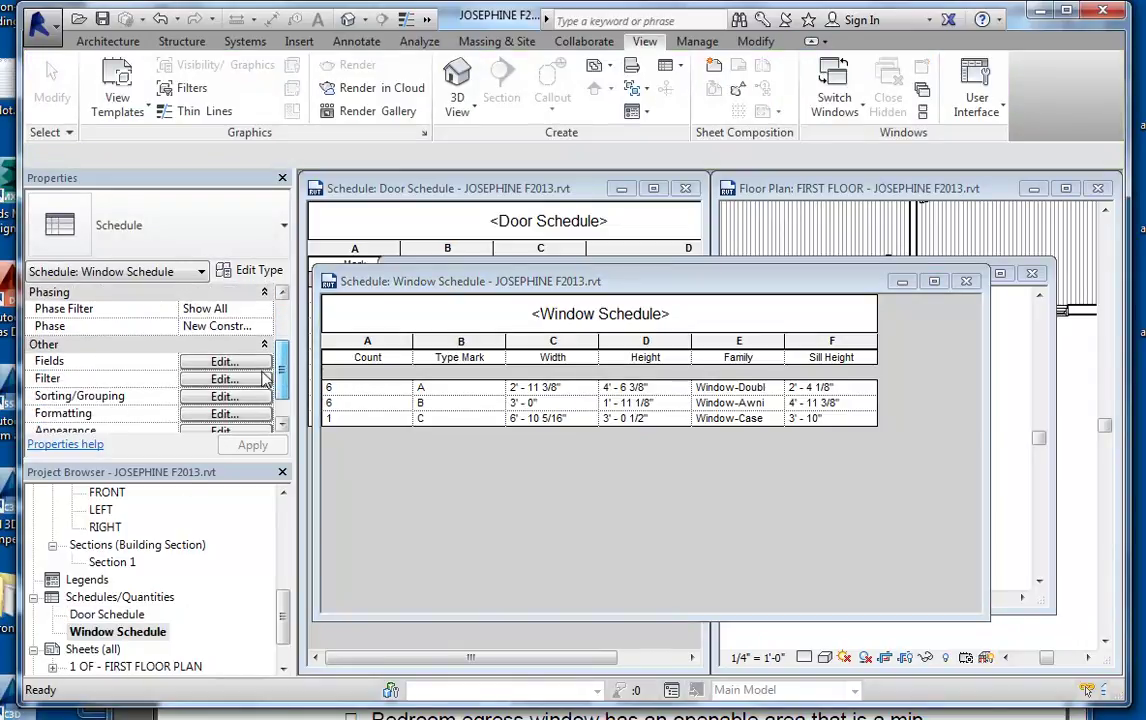
left_click(222, 361)
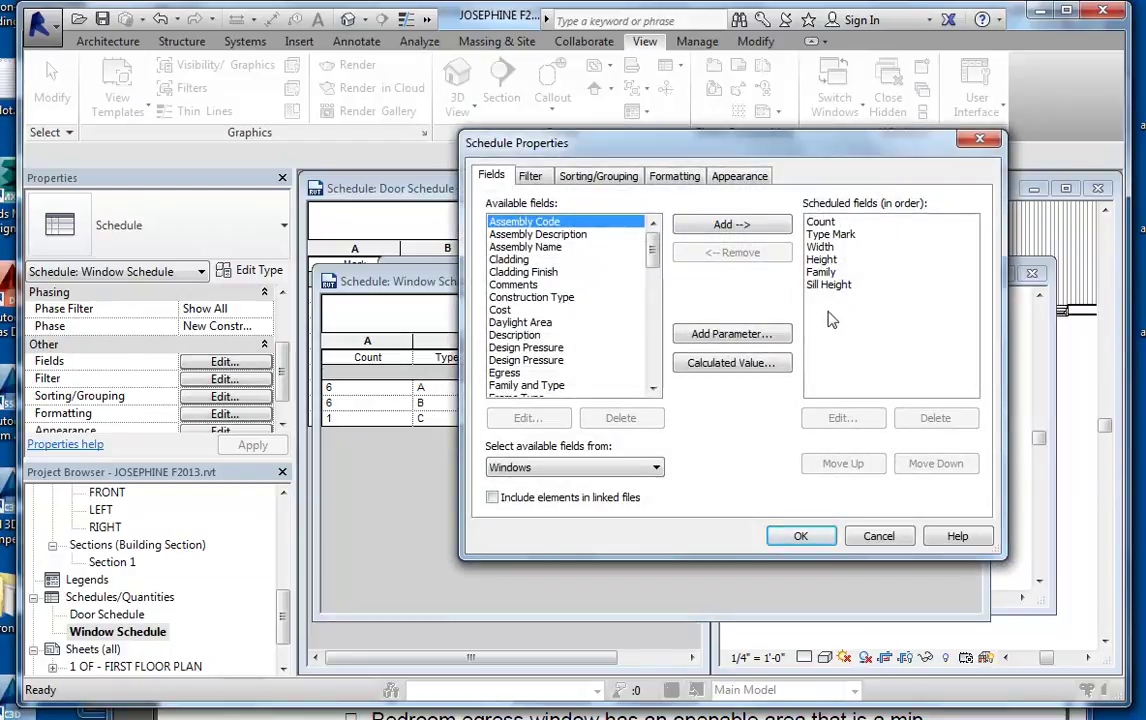
left_click(627, 183)
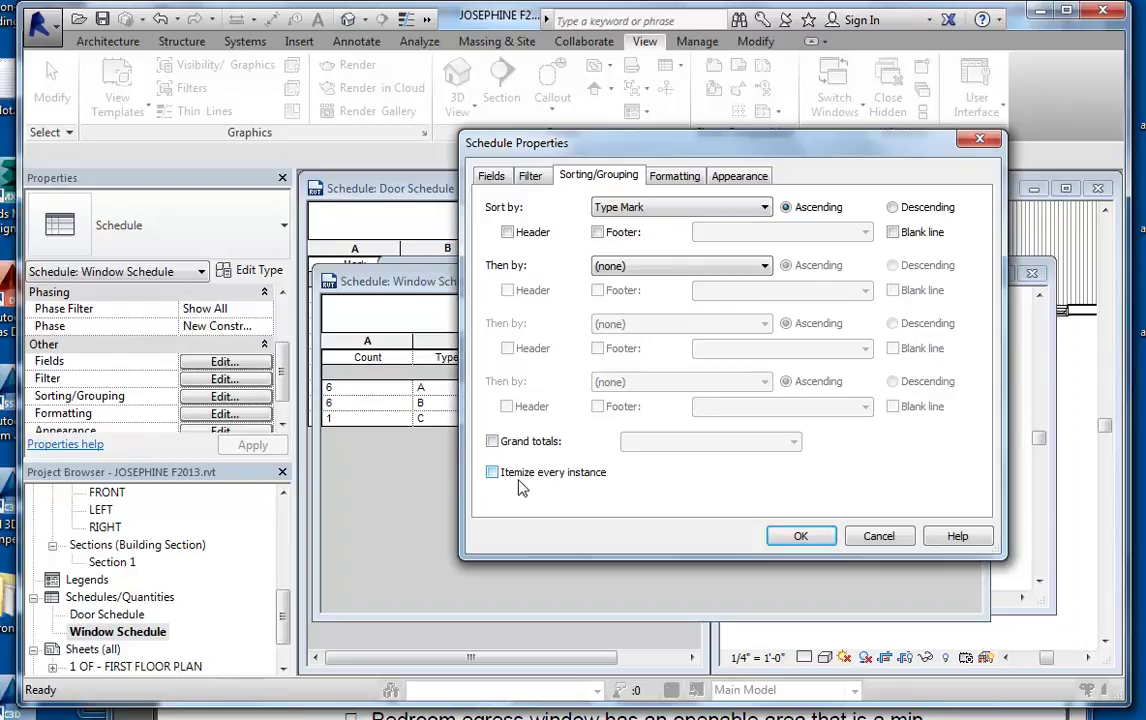
left_click(801, 537)
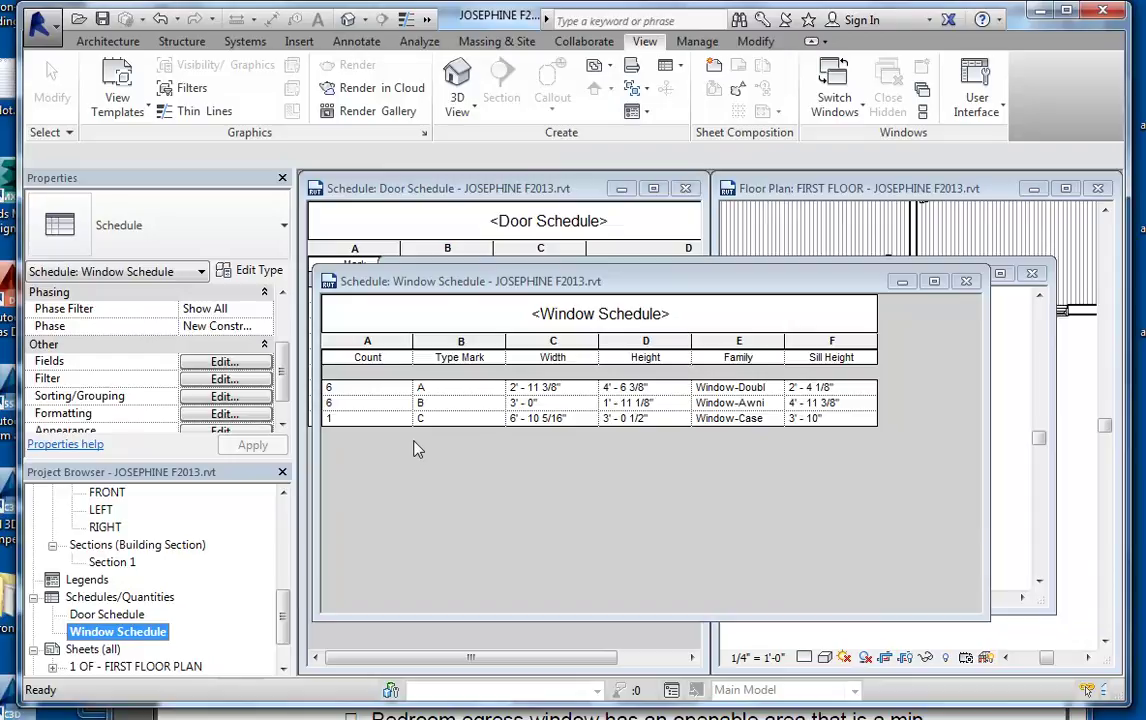
Step: Close the window schedule view and place the window schedule on the sheet beneath the door schedule
left_click(967, 284)
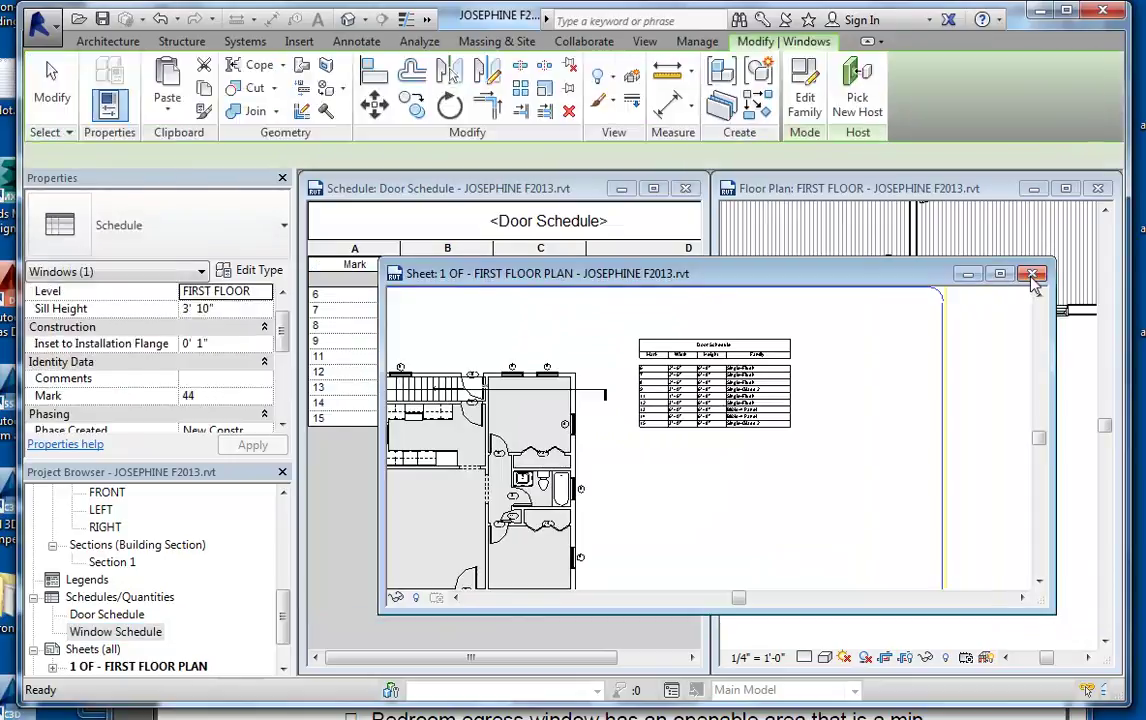
left_click(115, 632)
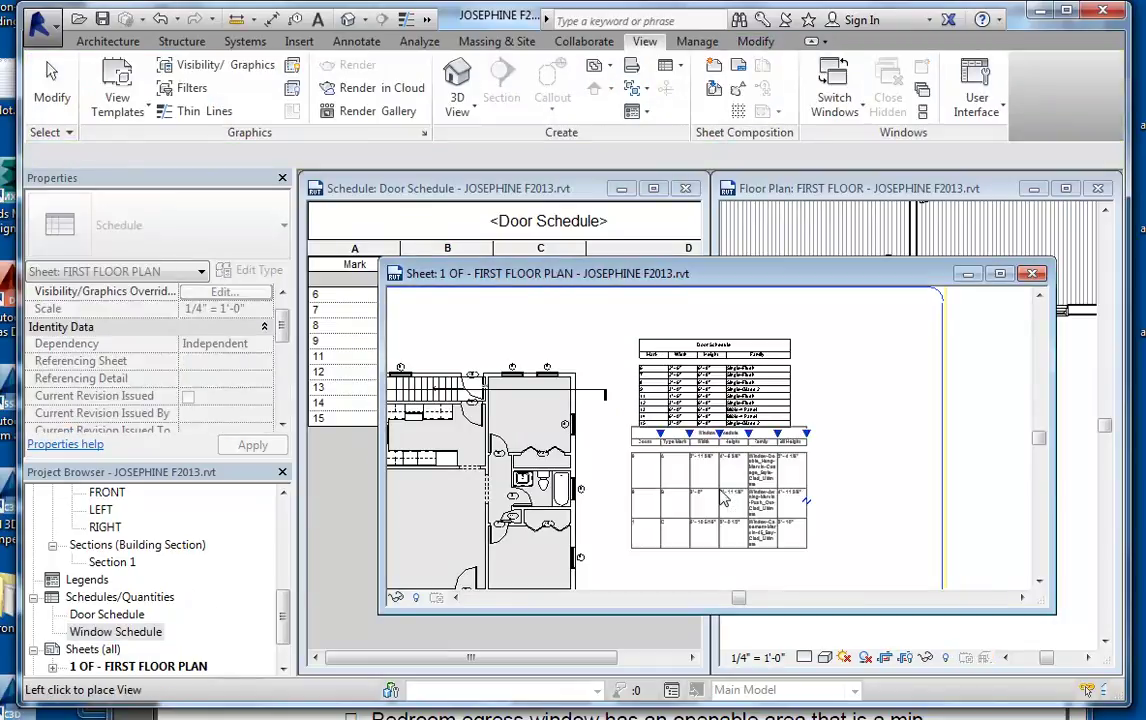
left_click(742, 499)
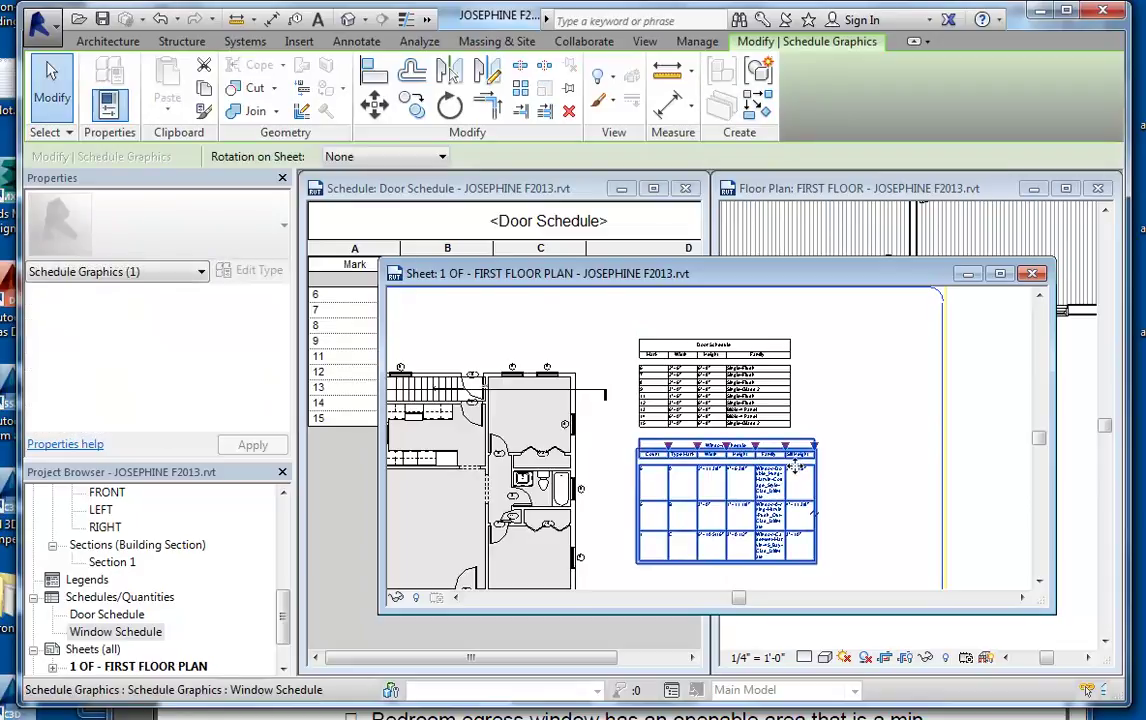
Step: Widen the Family column of the placed window schedule so each family name fits on one line
left_click_drag(796, 449, 899, 441)
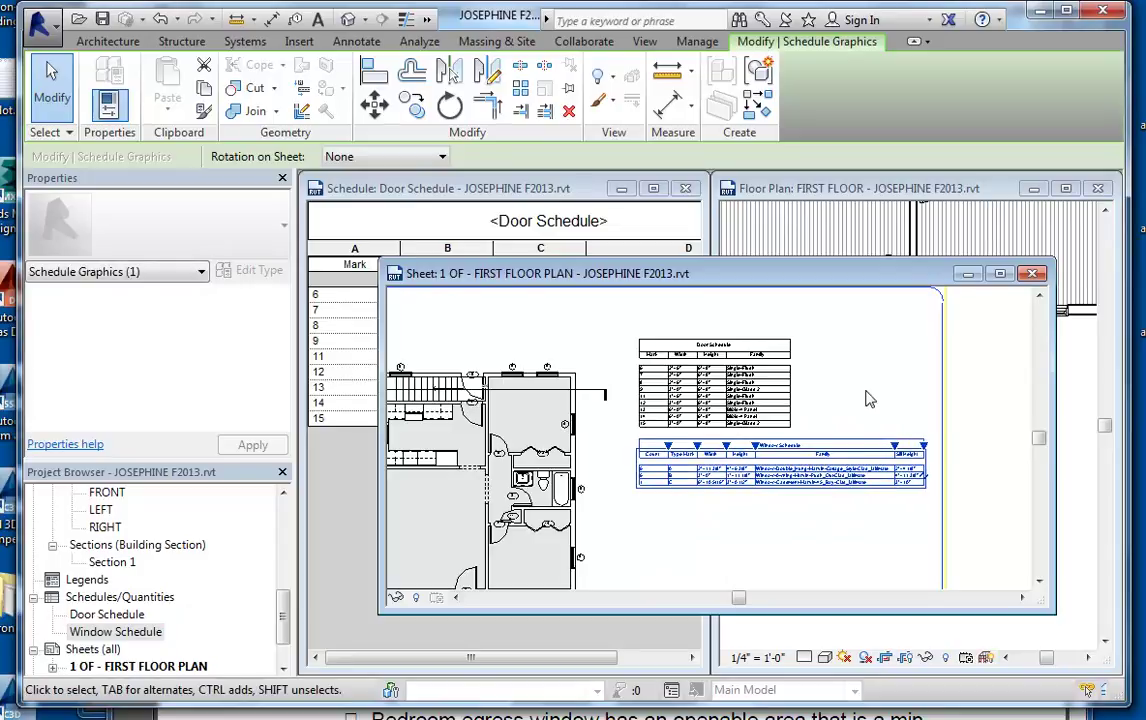
left_click(870, 401)
scroll(813, 497, "up", 5)
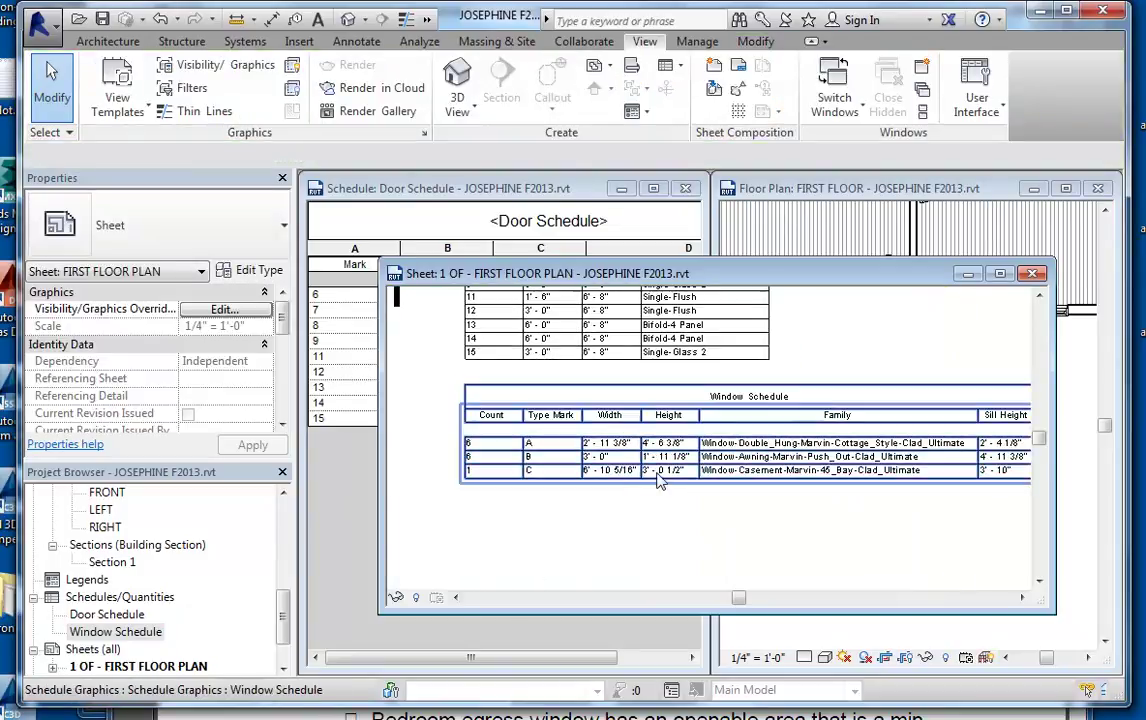
scroll(640, 481, "down", 5)
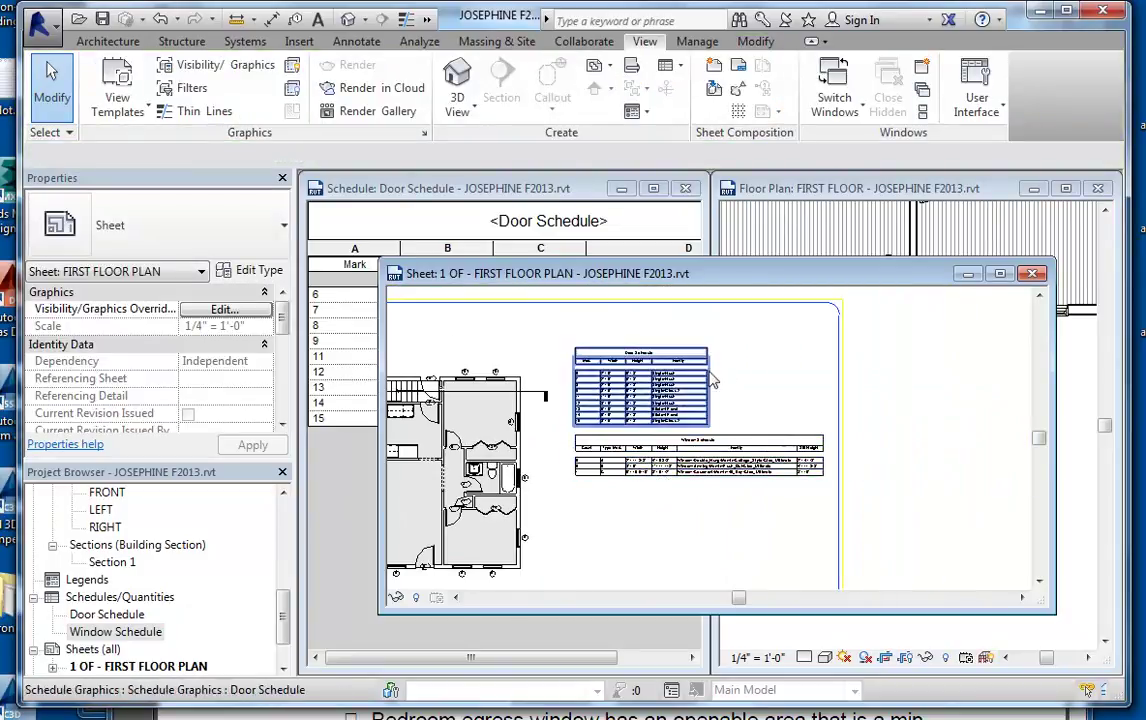
Step: Maximize the FIRST FLOOR PLAN sheet view and frame the whole sheet
left_click(999, 275)
scroll(762, 468, "down", 3)
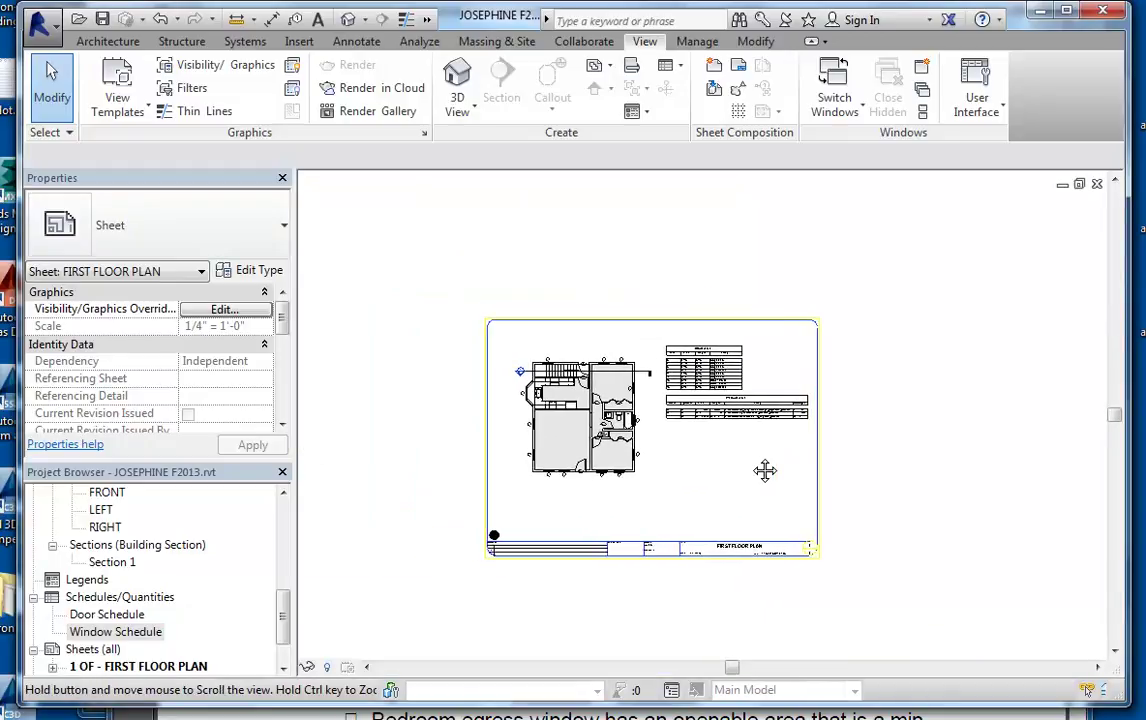
scroll(673, 465, "up", 2)
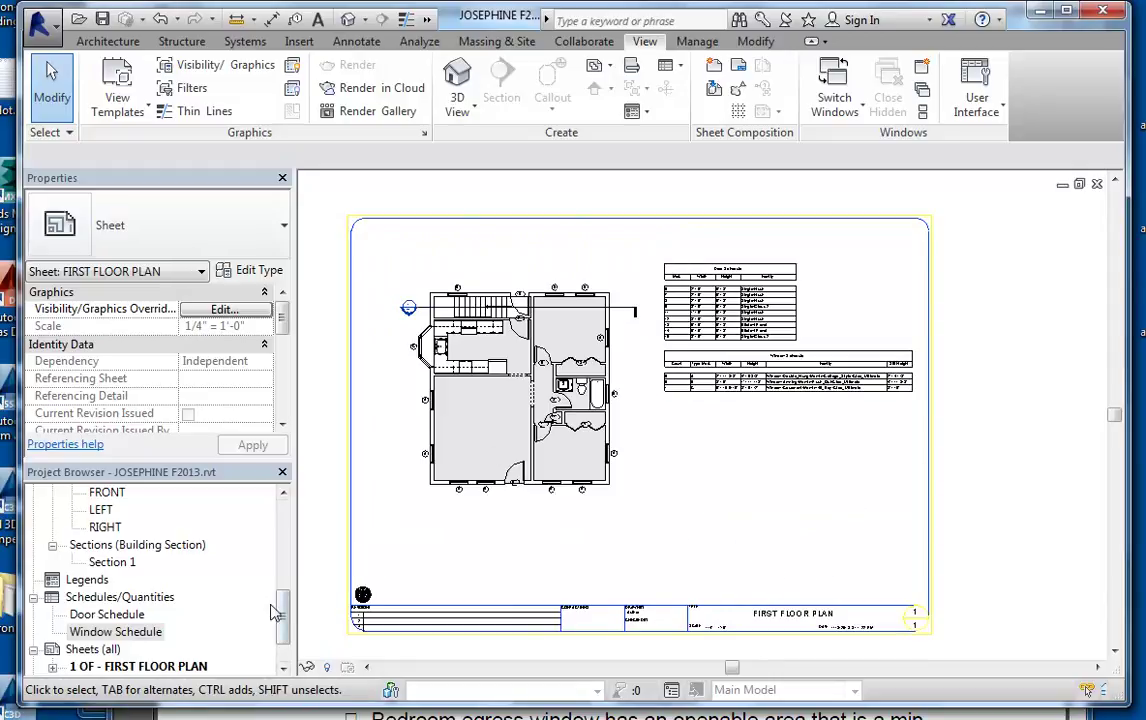
Step: Create a new sheet with the ARCH C SIZE 24X18 : C1 24X18 Horizontal titleblock, saving the project along the way
scroll(281, 625, "down", 1)
left_click(115, 579)
left_click(93, 597)
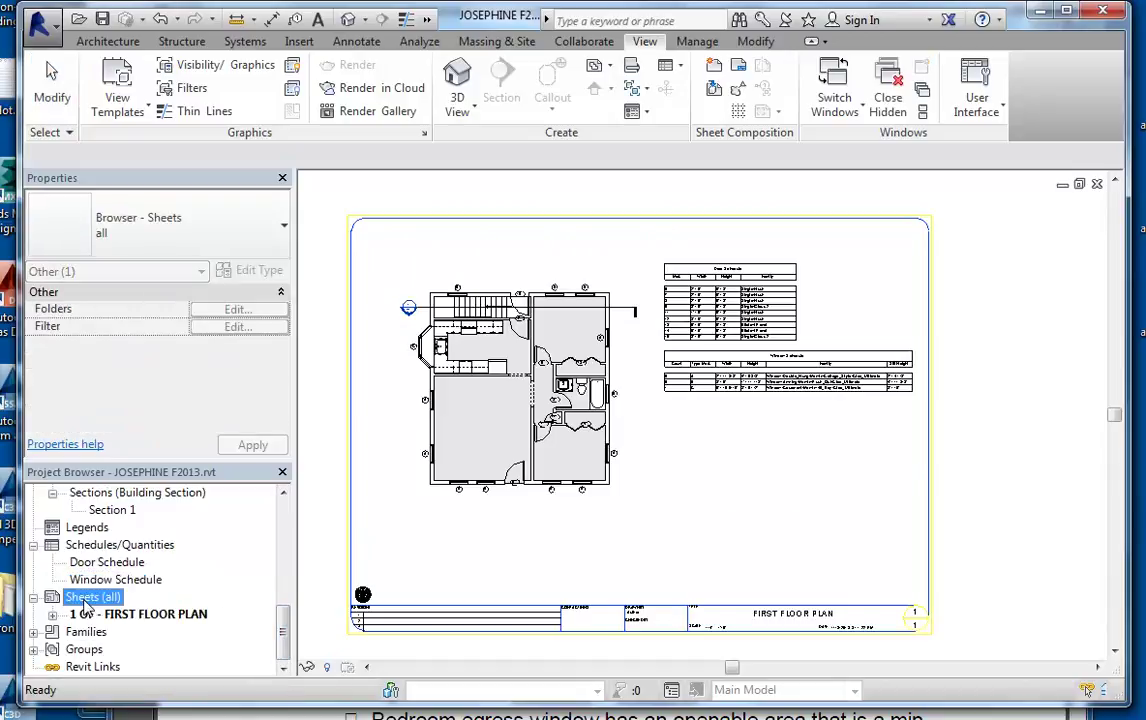
right_click(110, 600)
left_click(130, 613)
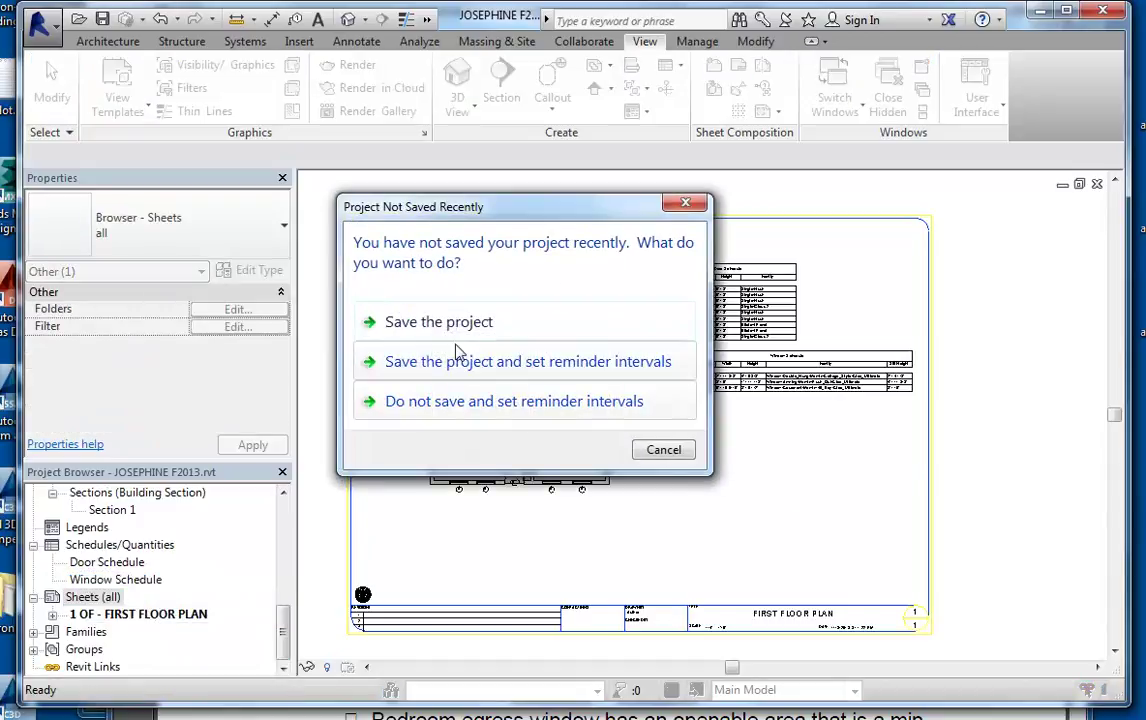
left_click(455, 333)
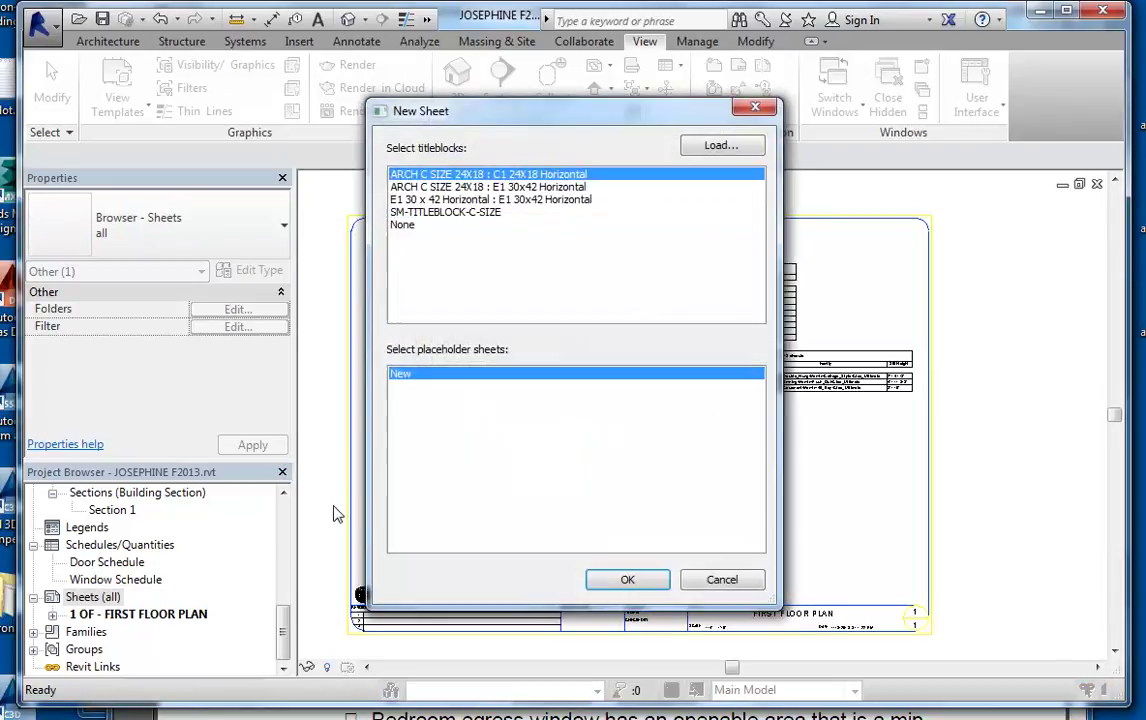
left_click(605, 586)
Step: Rename the new unnamed sheet as ELEVATIONS
left_click(116, 633)
right_click(120, 636)
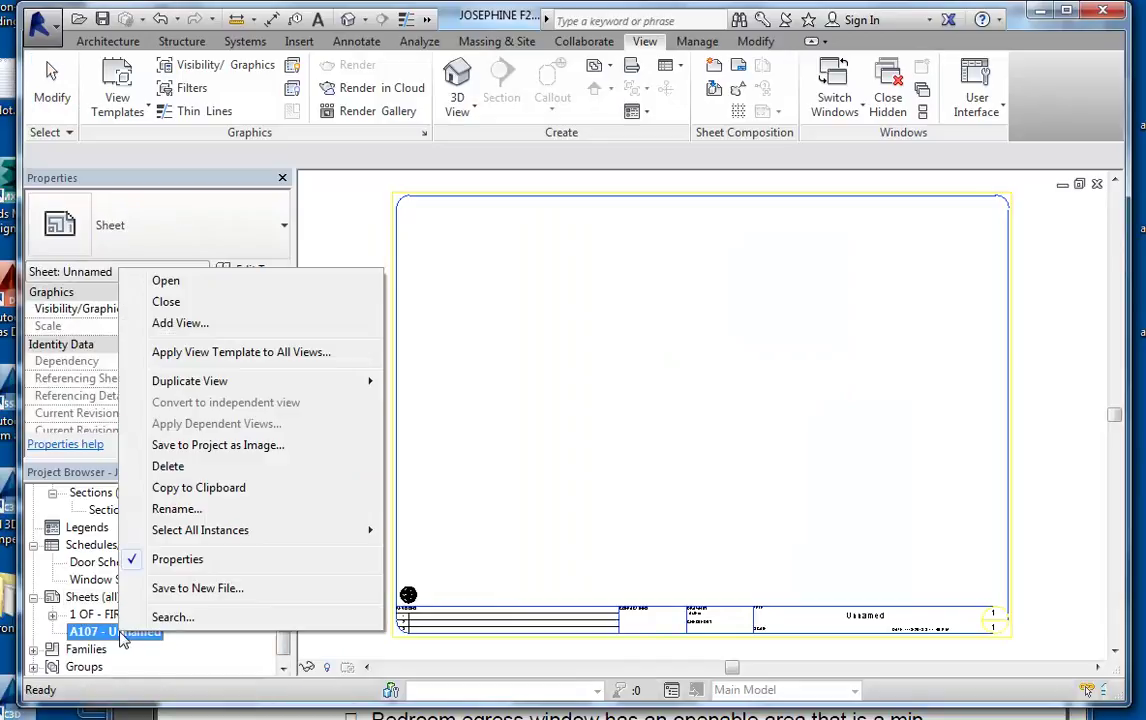
left_click(184, 505)
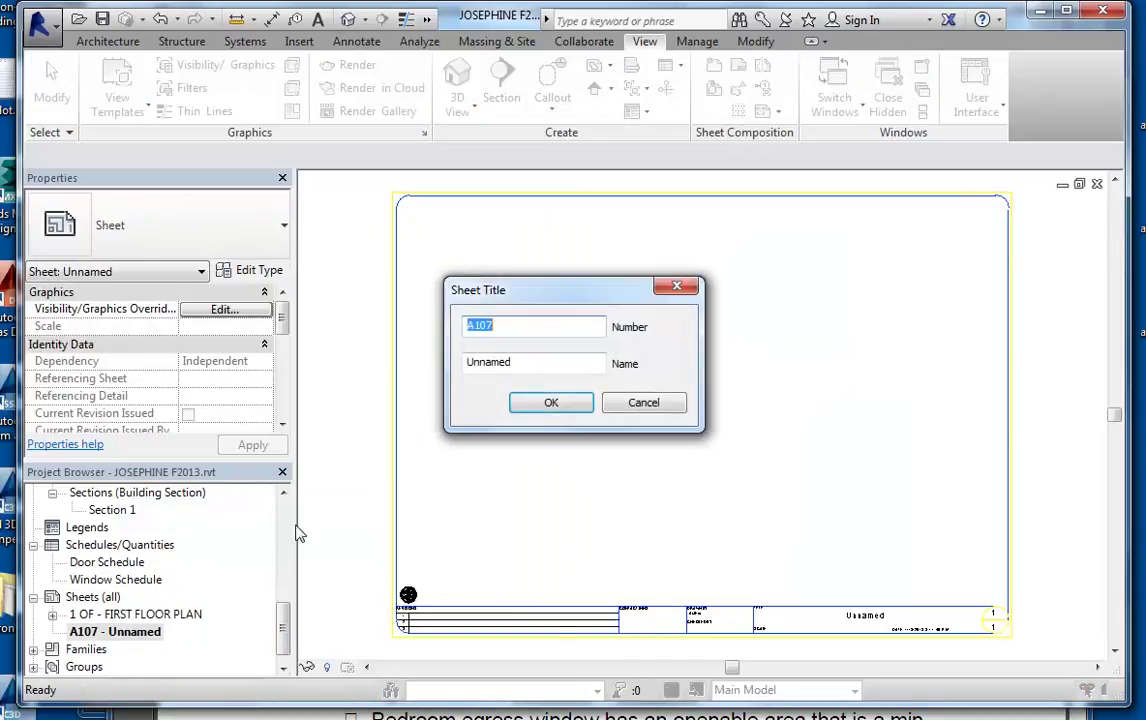
left_click(552, 403)
Step: Place the FRONT elevation view on the upper part of the ELEVATIONS sheet
left_click_drag(285, 622, 290, 582)
left_click(108, 581)
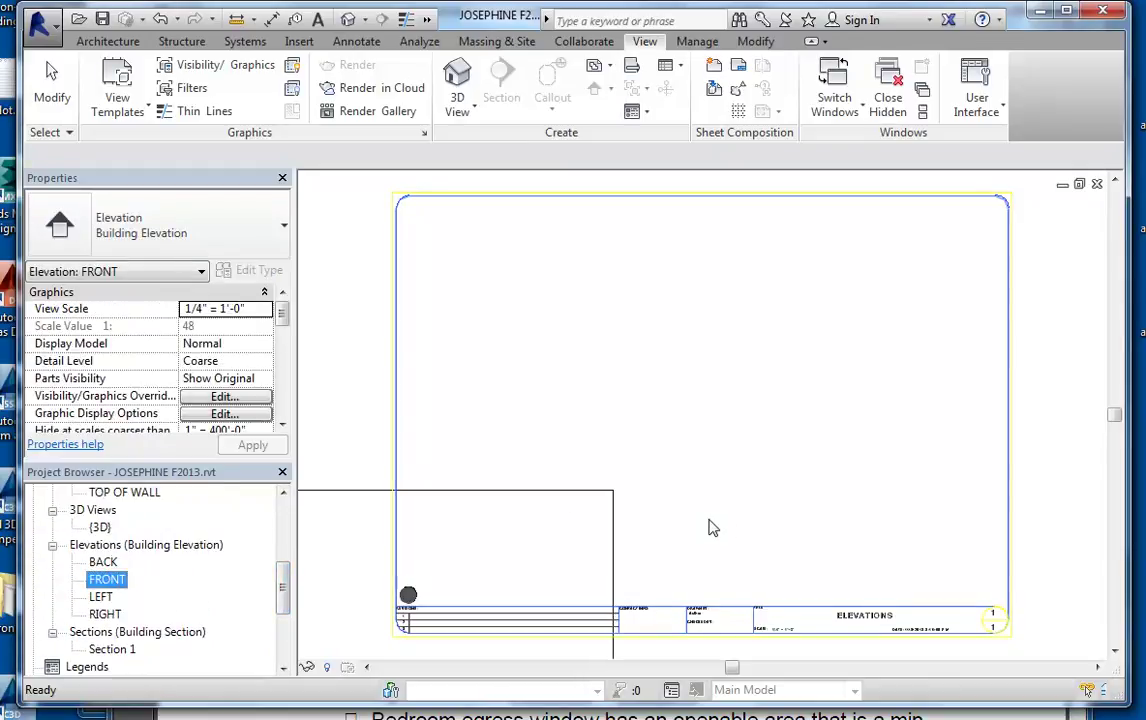
left_click_drag(711, 527, 714, 448)
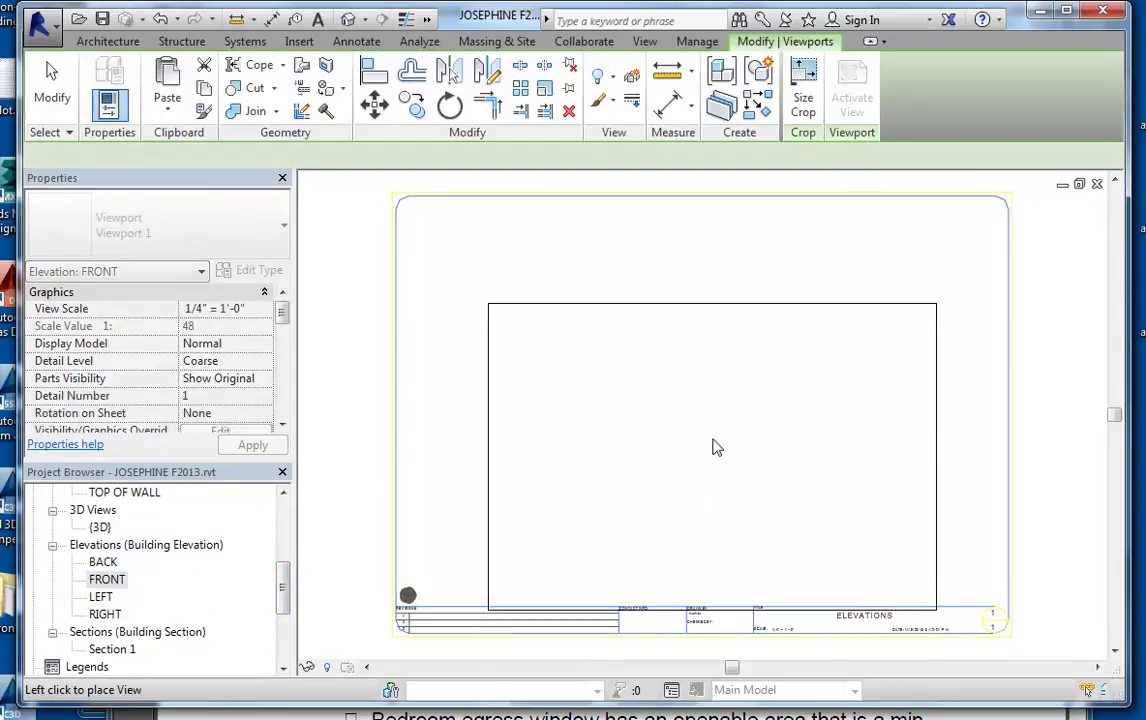
left_click(705, 362)
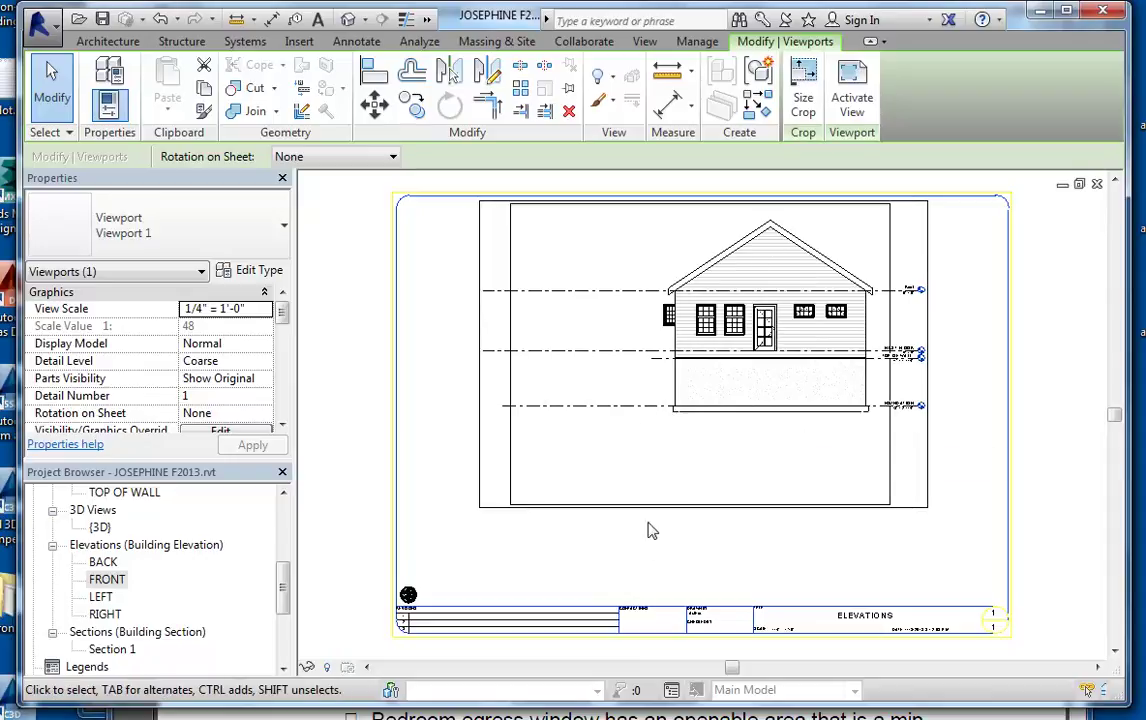
Step: Tighten the front elevation's crop region around the house and center its viewport in the upper half of the sheet
right_click(621, 330)
left_click(700, 390)
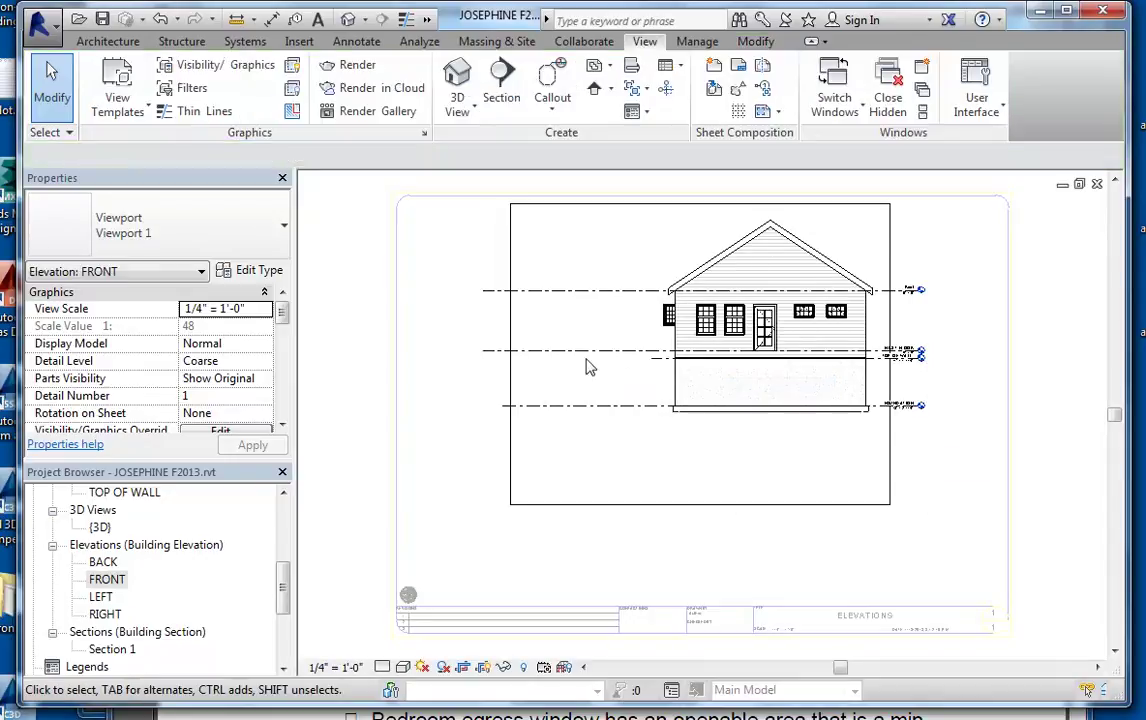
left_click_drag(510, 353, 651, 353)
left_click_drag(771, 504, 771, 422)
left_click_drag(889, 313, 885, 311)
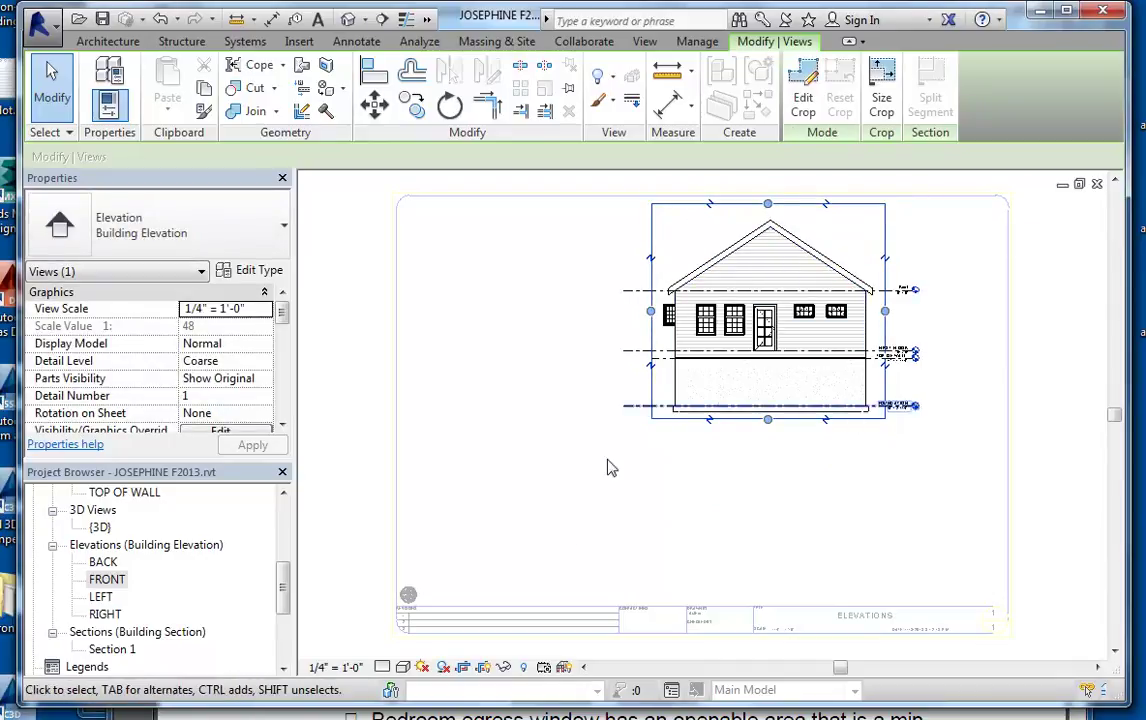
left_click(686, 246)
right_click(687, 242)
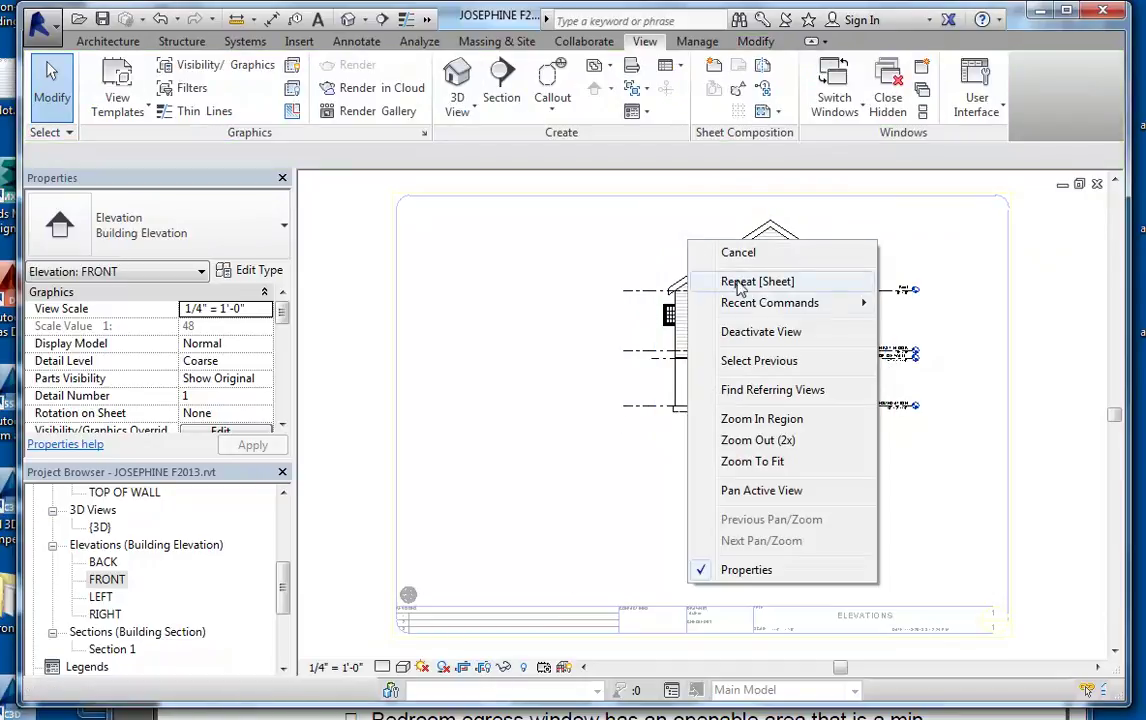
left_click(759, 334)
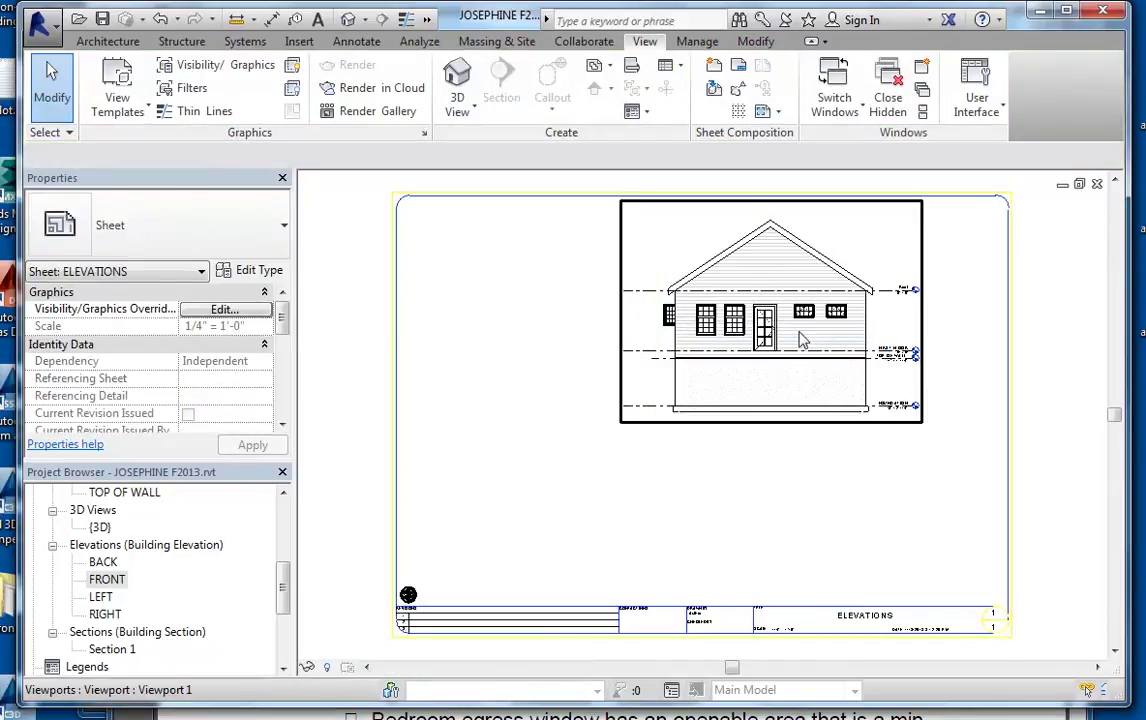
left_click(791, 333)
left_click_drag(791, 333, 727, 336)
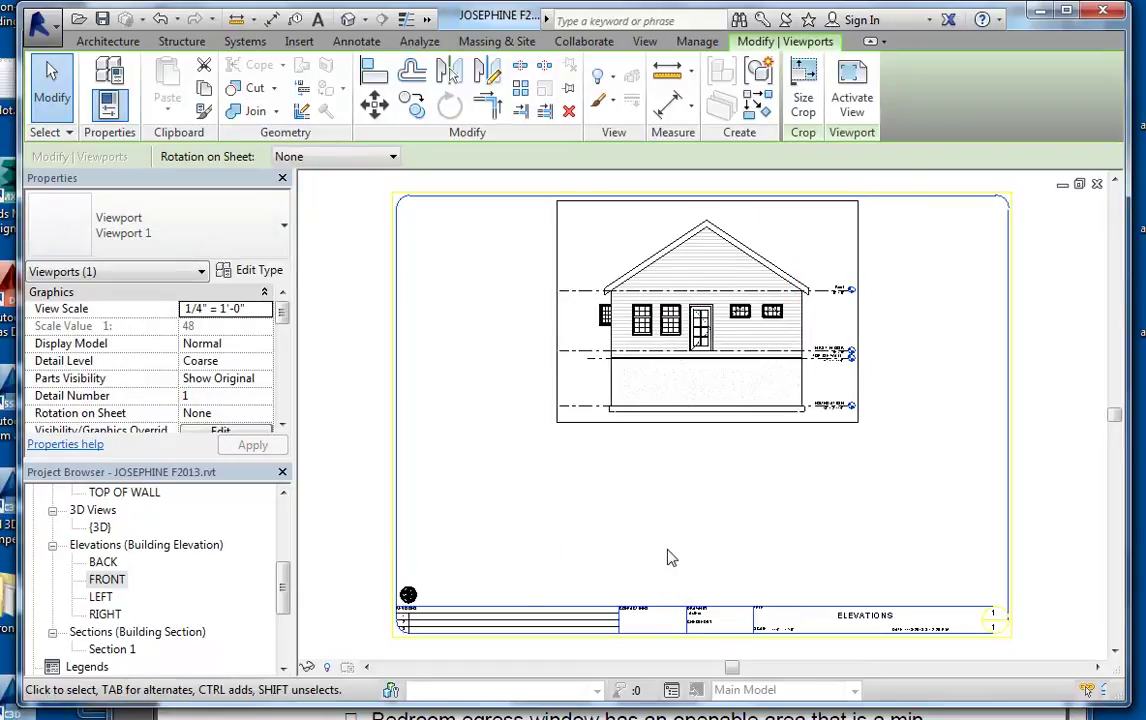
Step: Place the BACK elevation view on the sheet beneath the front elevation
left_click(105, 563)
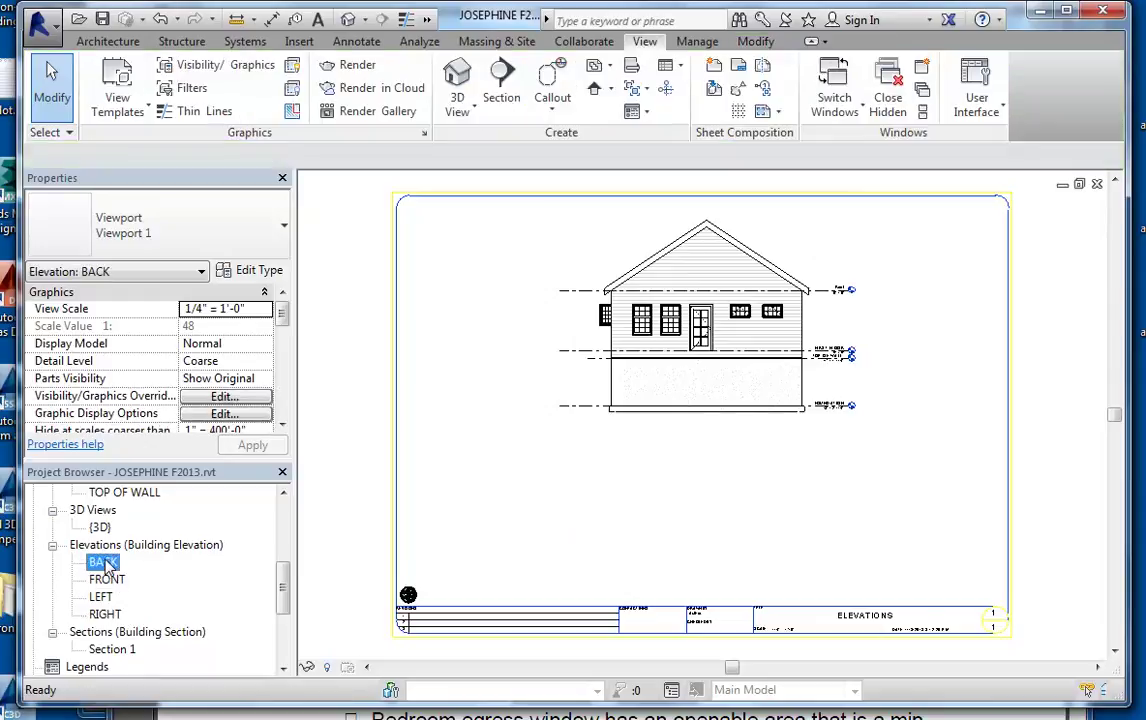
mouse_move(710, 548)
left_mouse_down()
mouse_move(698, 540)
mouse_move(726, 532)
left_mouse_up()
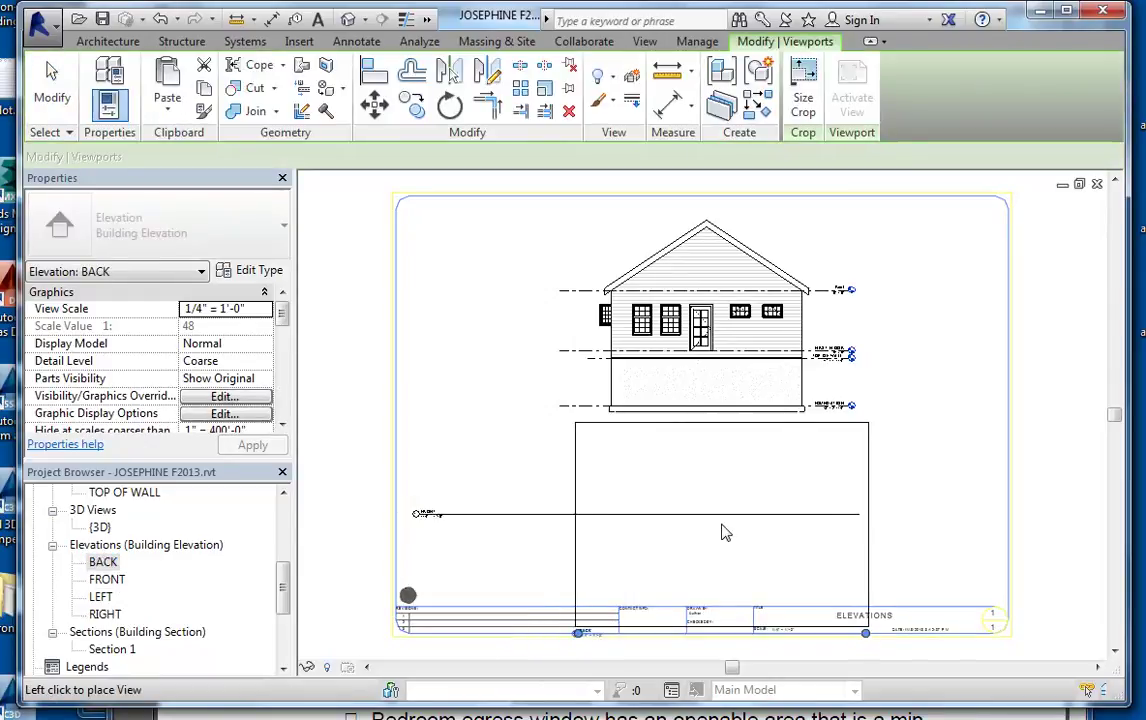
left_click(715, 532)
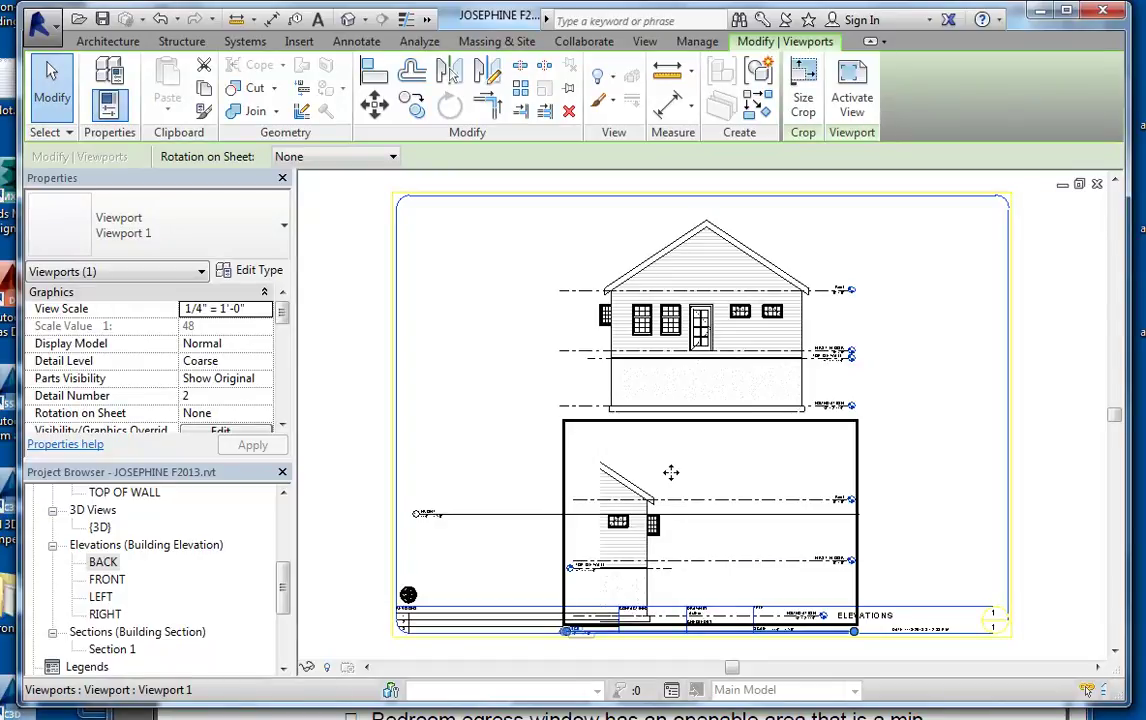
Step: Activate the back elevation view and resize its crop region to enclose the whole house
right_click(594, 426)
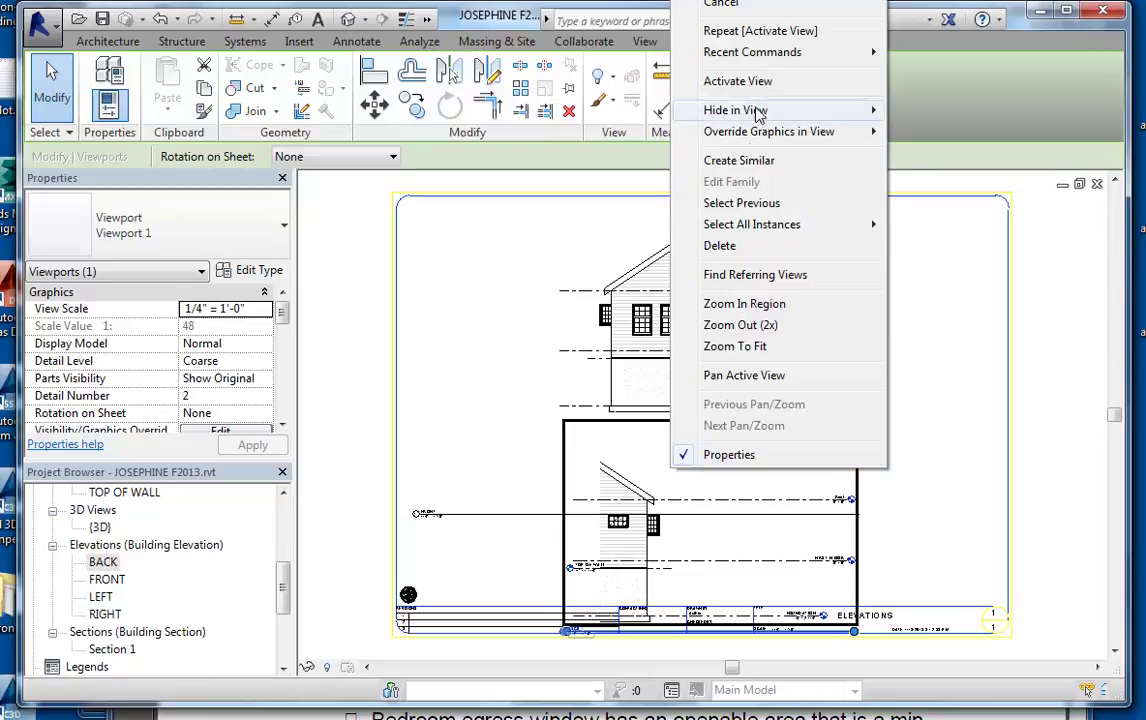
left_click(650, 73)
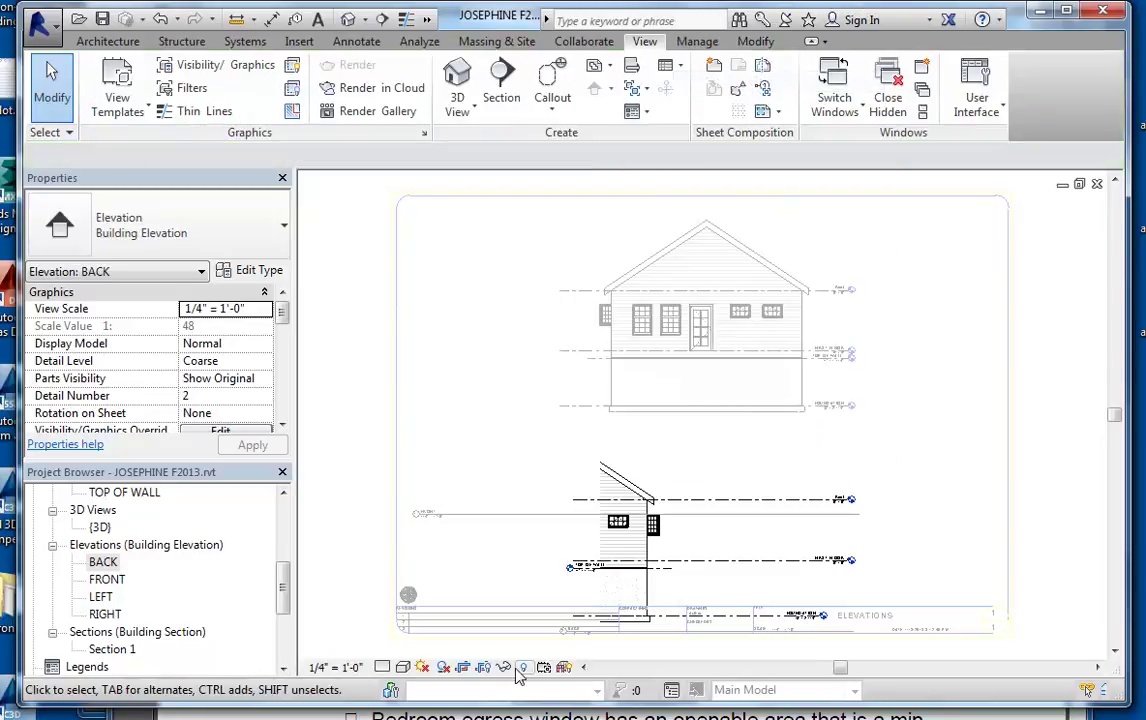
left_click(614, 530)
left_click_drag(601, 522, 406, 521)
left_click_drag(821, 524, 673, 522)
left_click_drag(540, 627, 540, 637)
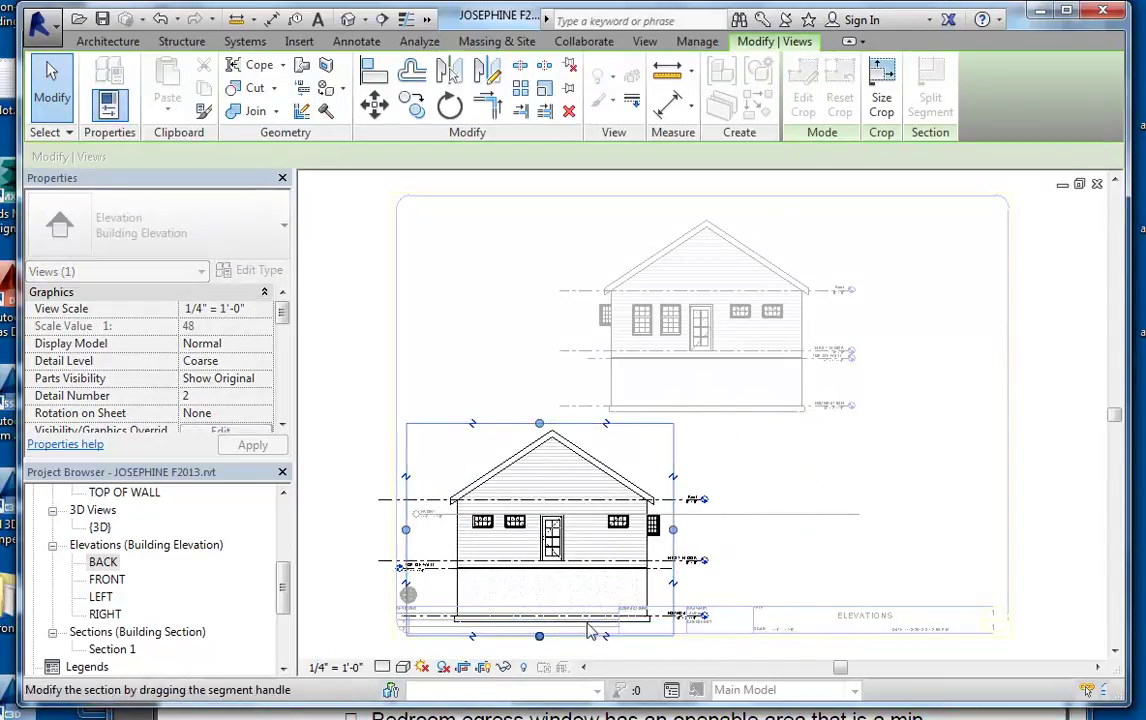
Step: Try the 1/8" = 1'-0" and 3/8" = 1'-0" view scales on the back elevation
left_click(340, 667)
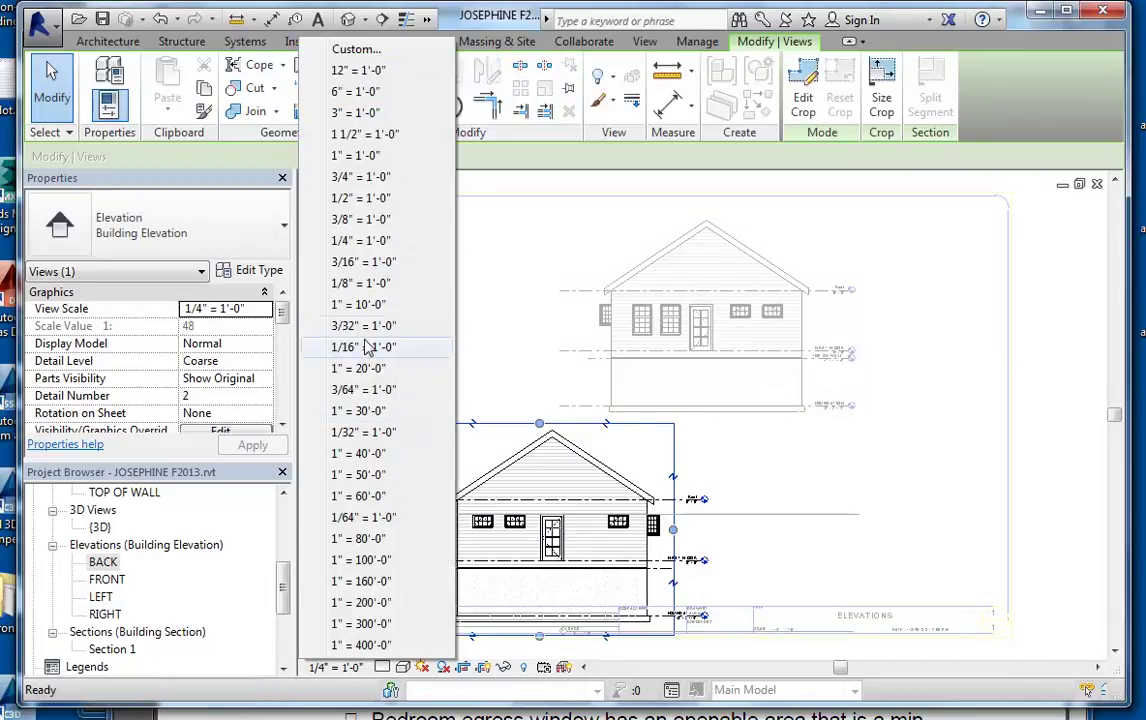
left_click(372, 284)
left_click(397, 299)
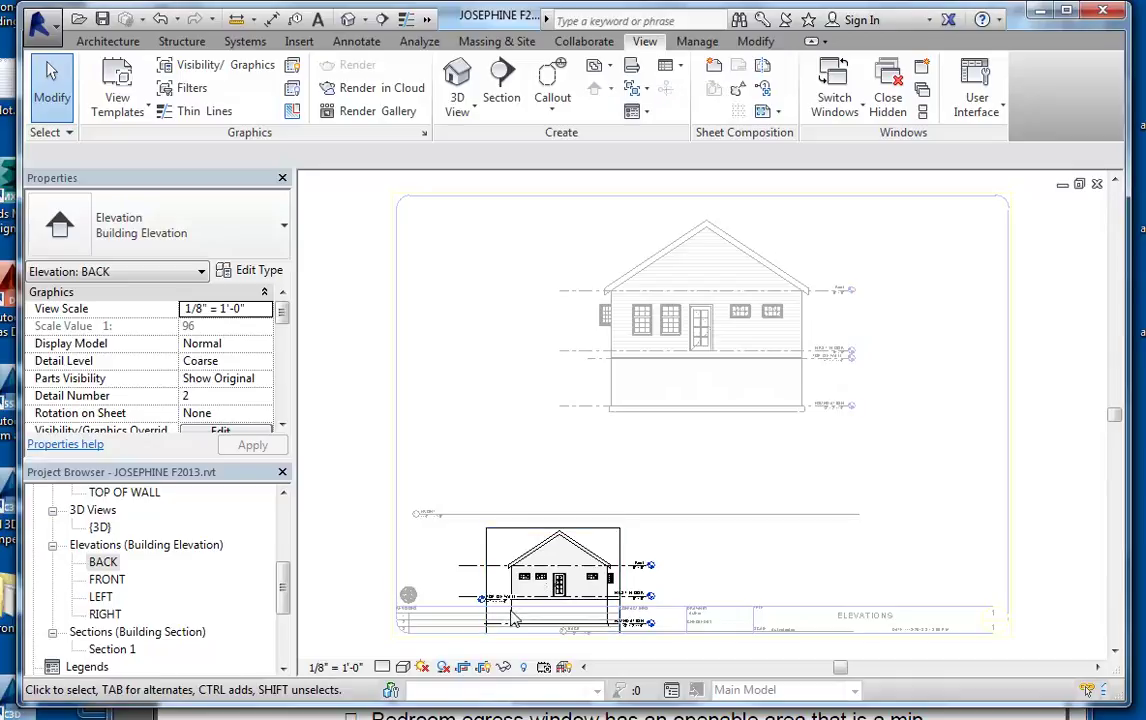
left_click(341, 668)
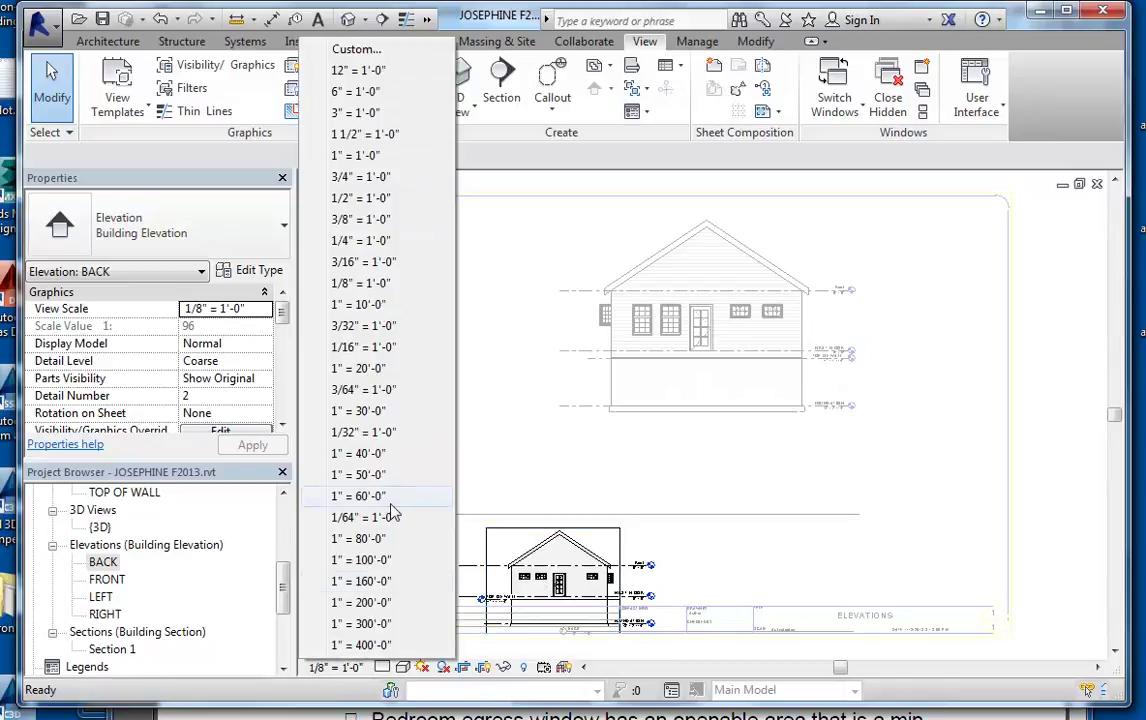
left_click(366, 222)
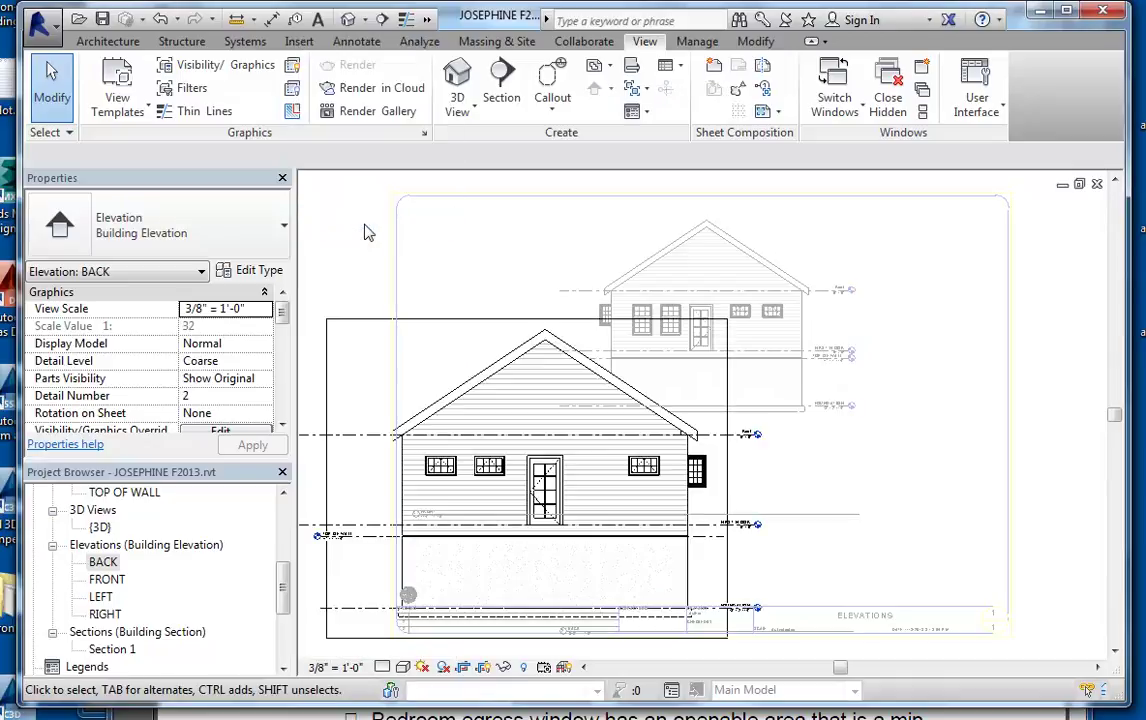
Step: Set the back elevation's view scale to 3/16" = 1'-0" and deactivate the view
left_click(338, 667)
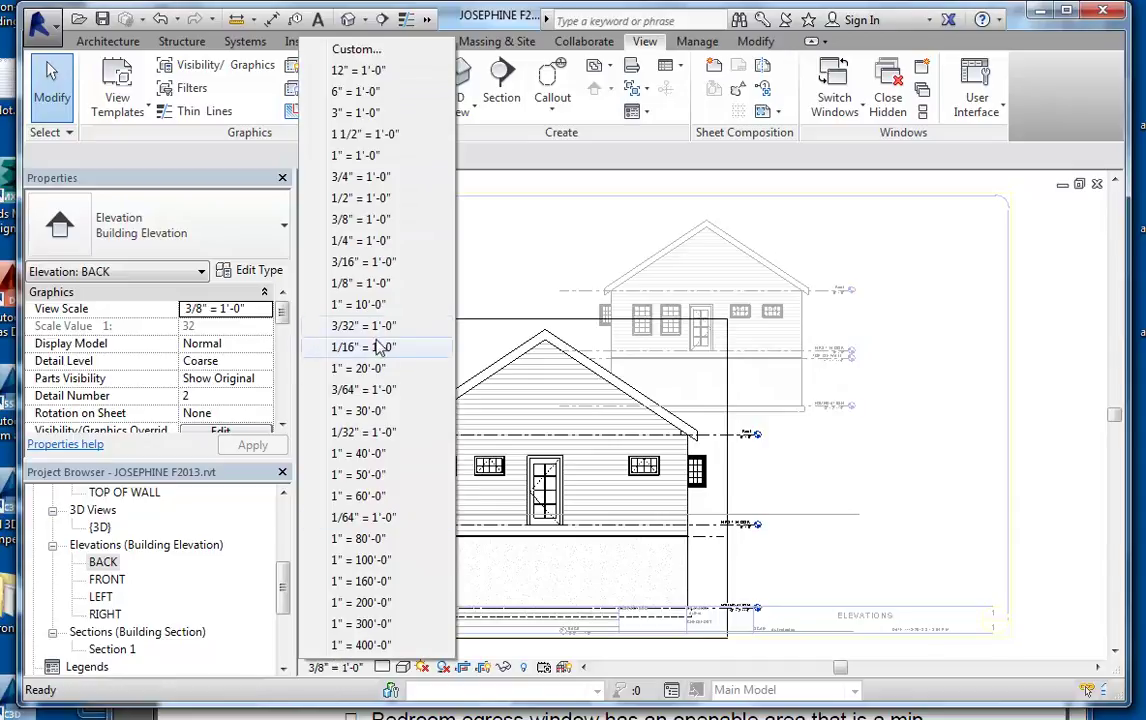
left_click(363, 262)
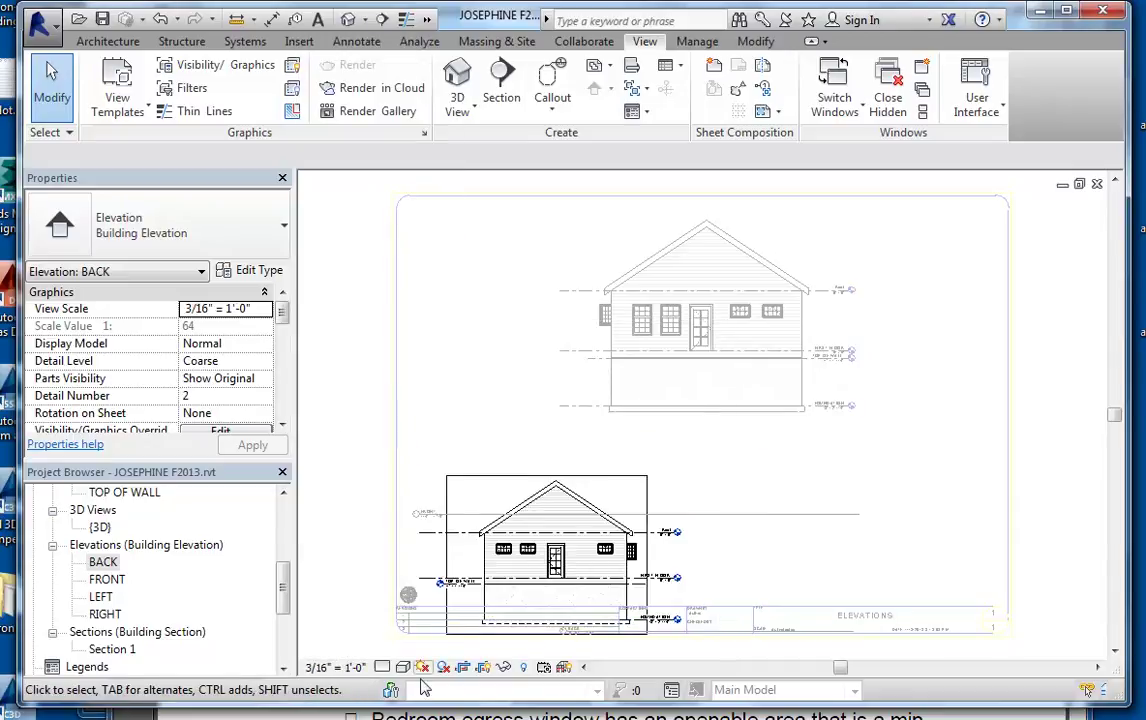
left_click(575, 563)
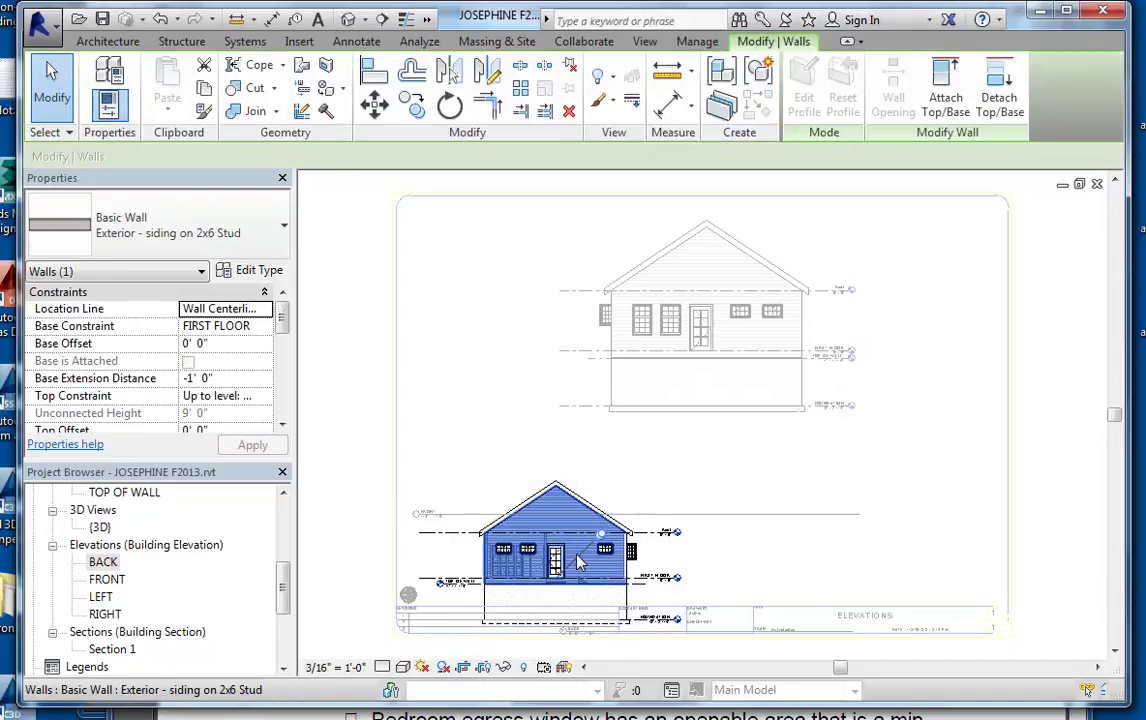
left_click(650, 479)
right_click(609, 480)
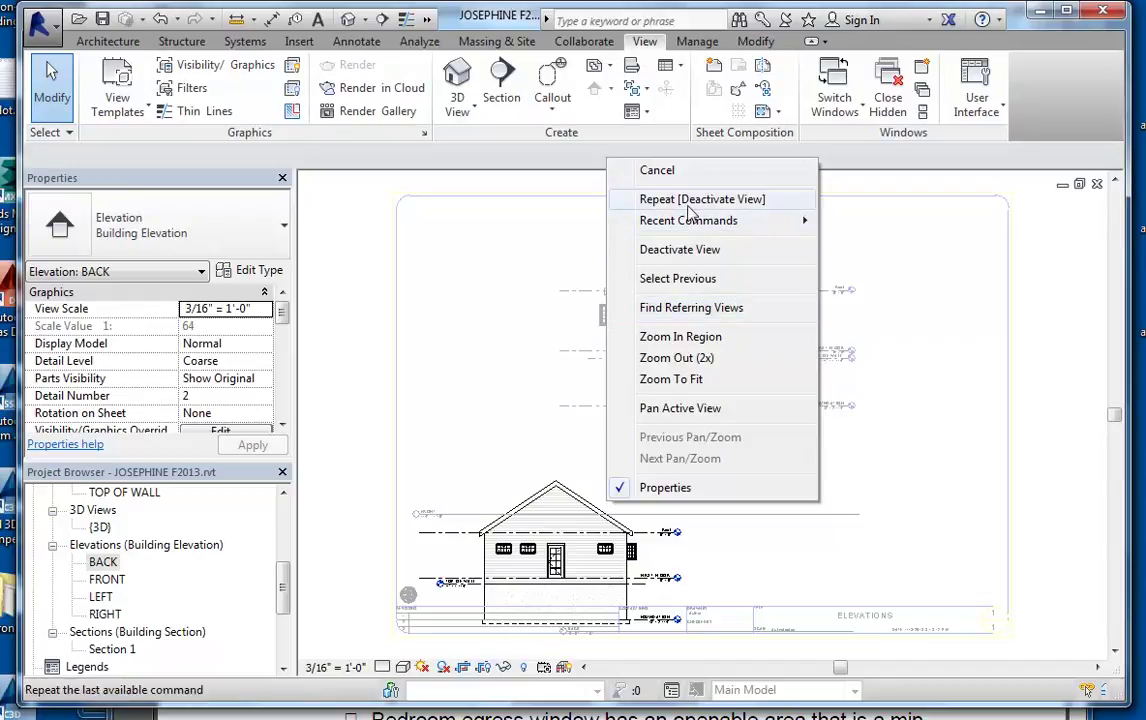
mouse_move(690, 226)
left_click(686, 250)
Step: Move the back elevation viewport directly beneath the front elevation, above the titleblock
left_click(606, 540)
left_click_drag(606, 540, 749, 518)
left_click(918, 532)
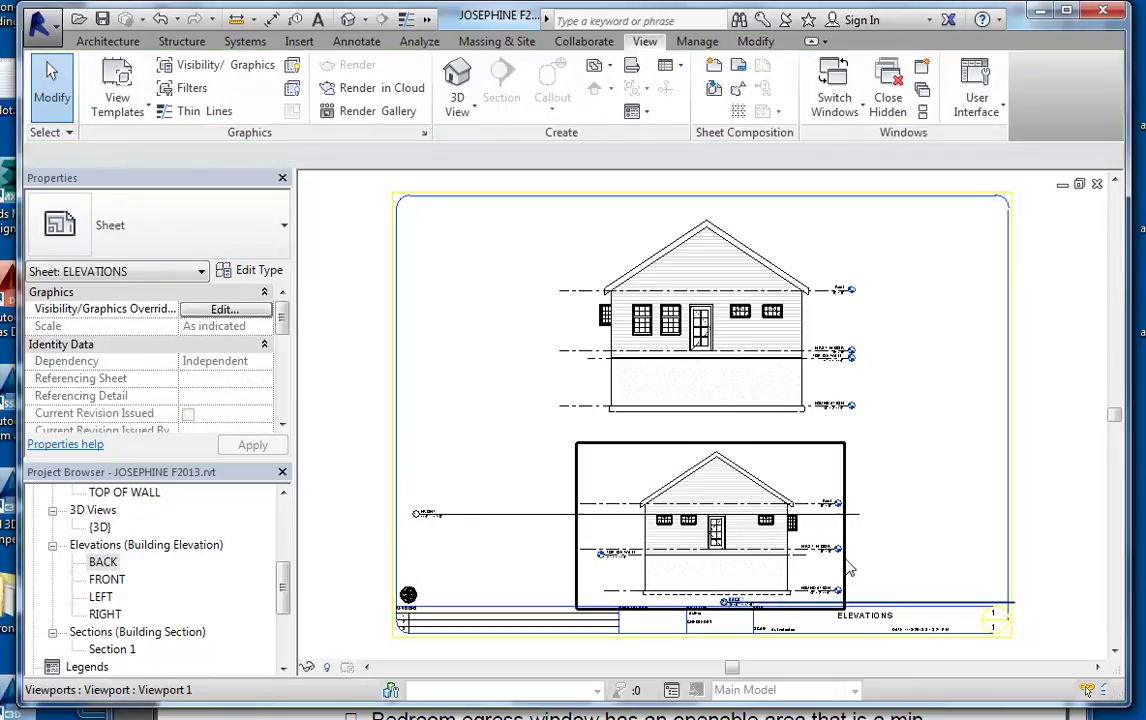
Step: Move the view titles of the front and back elevations so each starts directly beneath its own drawing
left_click(515, 513)
mouse_move(515, 513)
left_mouse_down()
mouse_move(686, 433)
mouse_move(660, 430)
left_mouse_up()
left_click(652, 487)
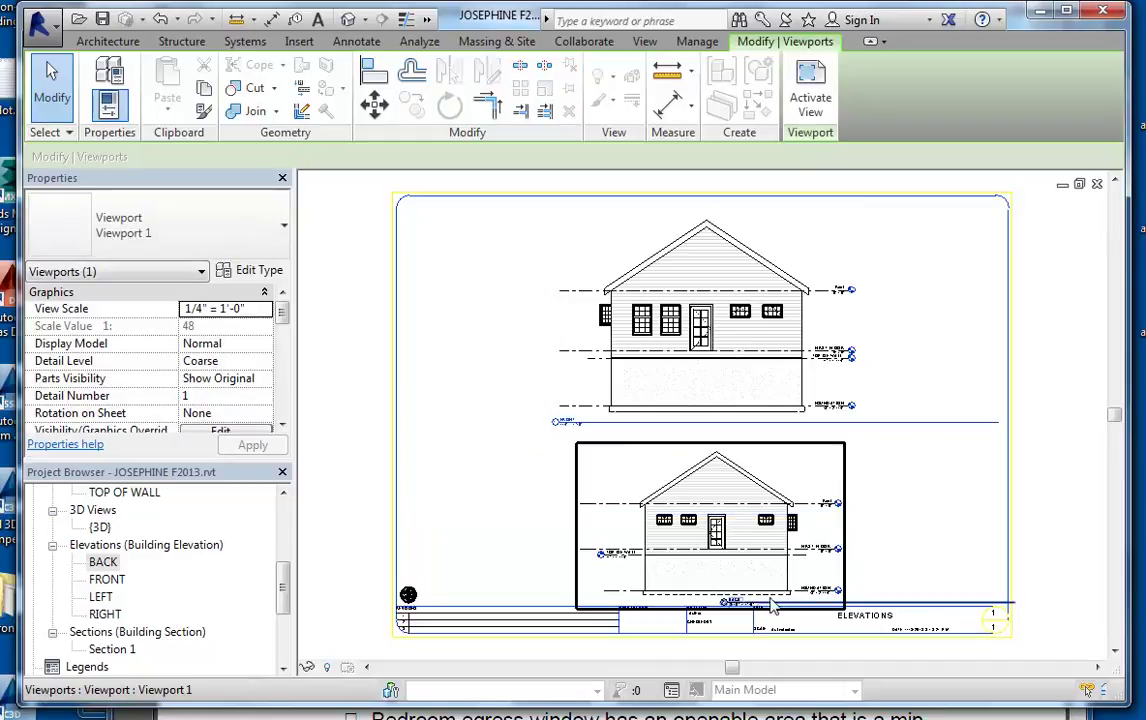
left_click_drag(896, 601, 765, 598)
left_click(895, 542)
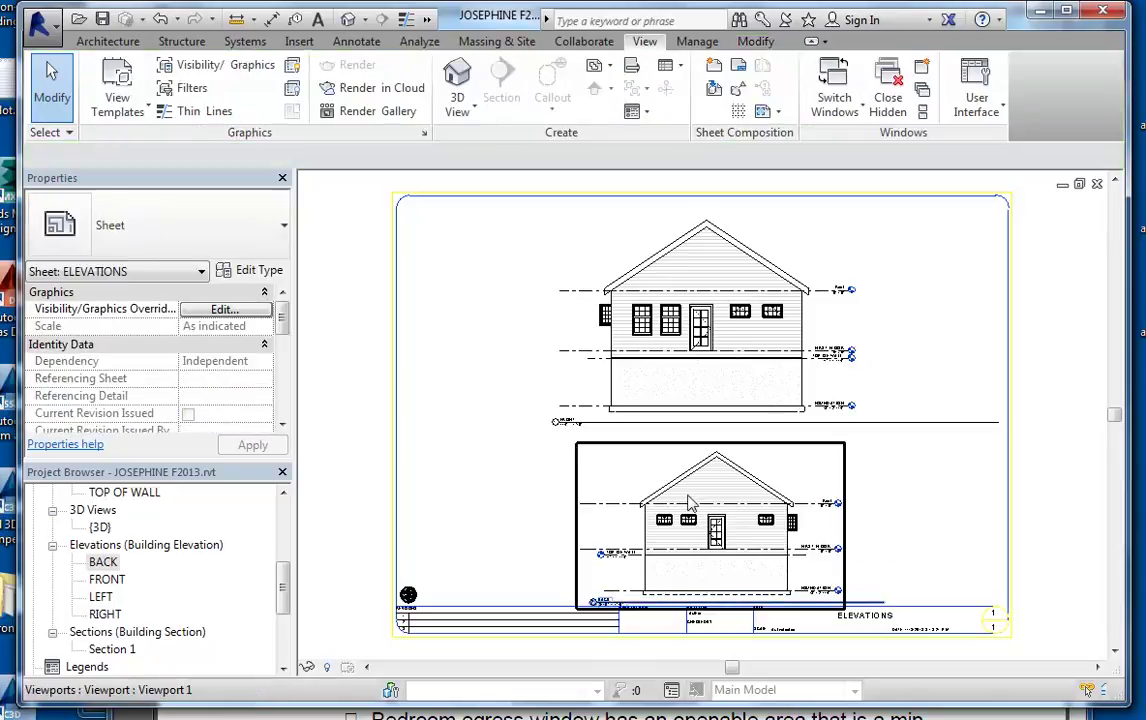
Step: Set the back elevation's view scale to 1/8" = 1'-0" and center its viewport beneath the front elevation
right_click(646, 476)
left_click(685, 103)
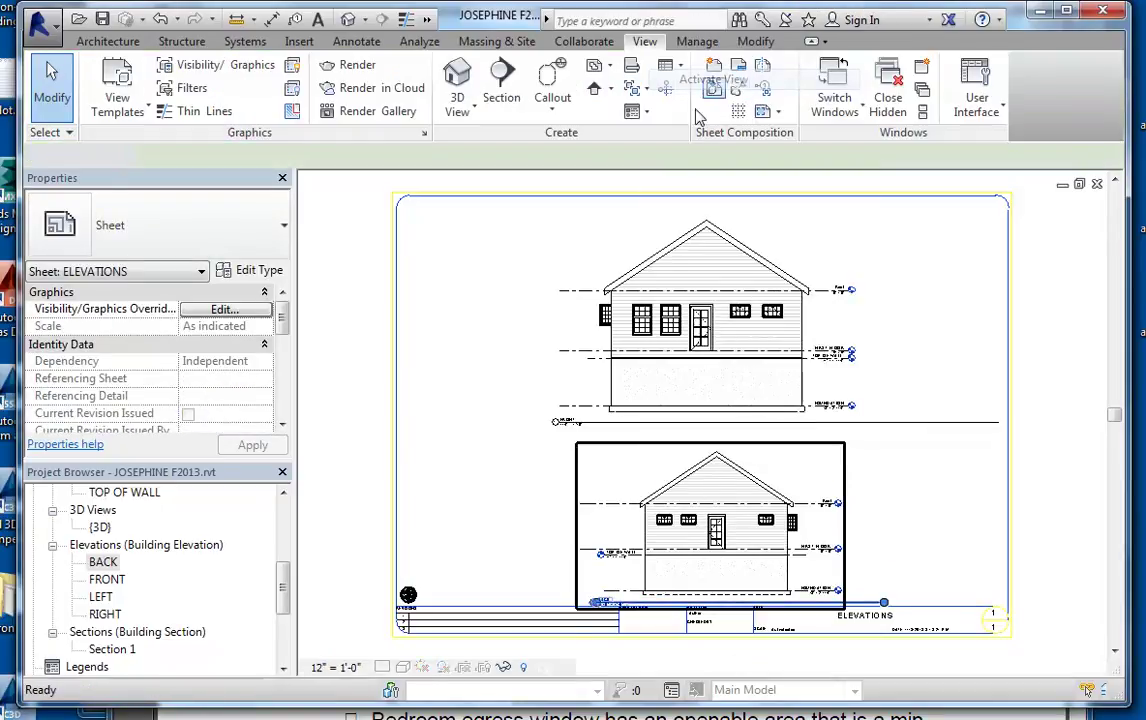
left_click(349, 667)
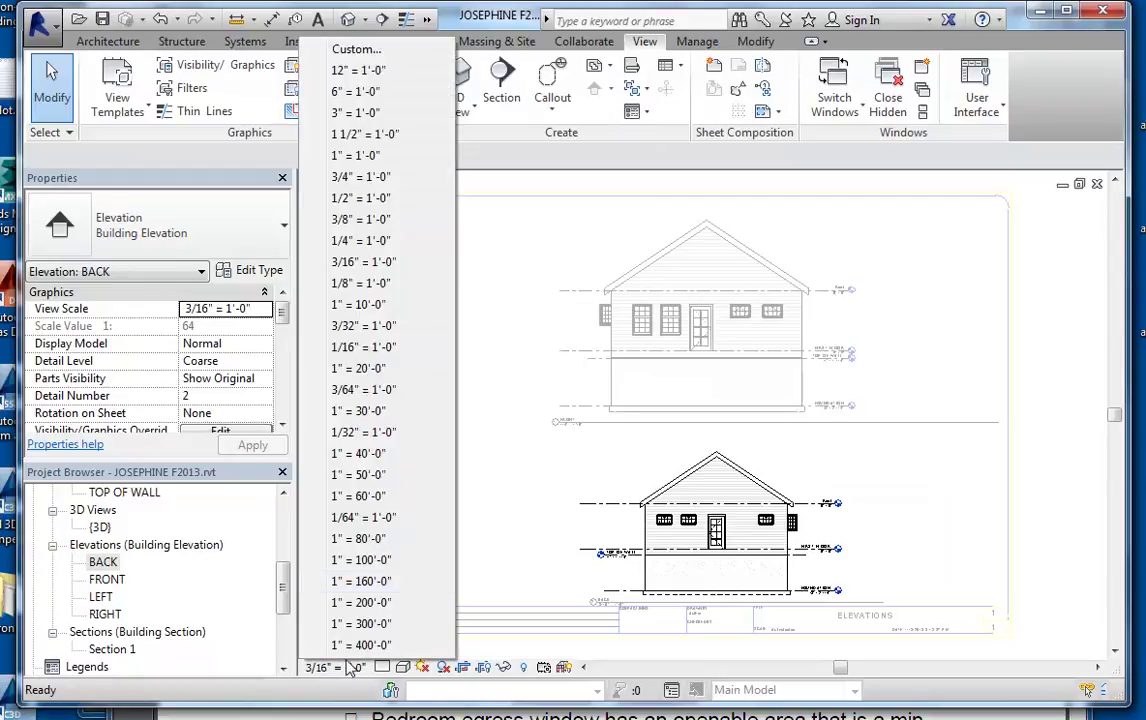
left_click(362, 283)
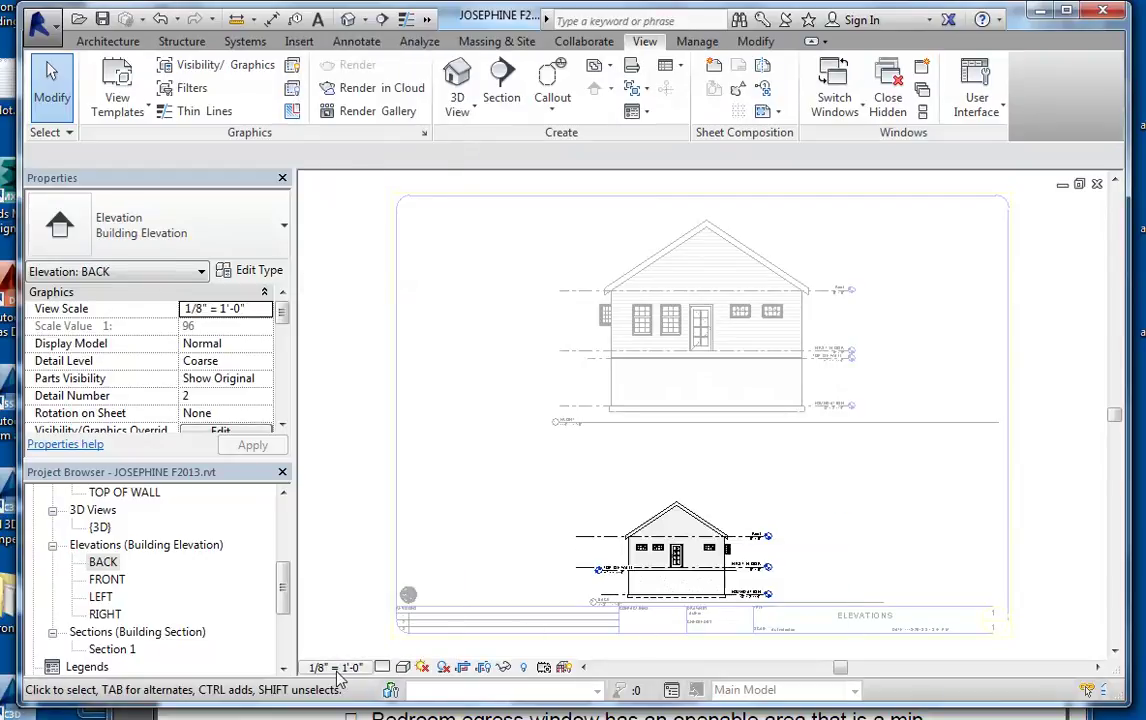
right_click(646, 592)
left_click(674, 254)
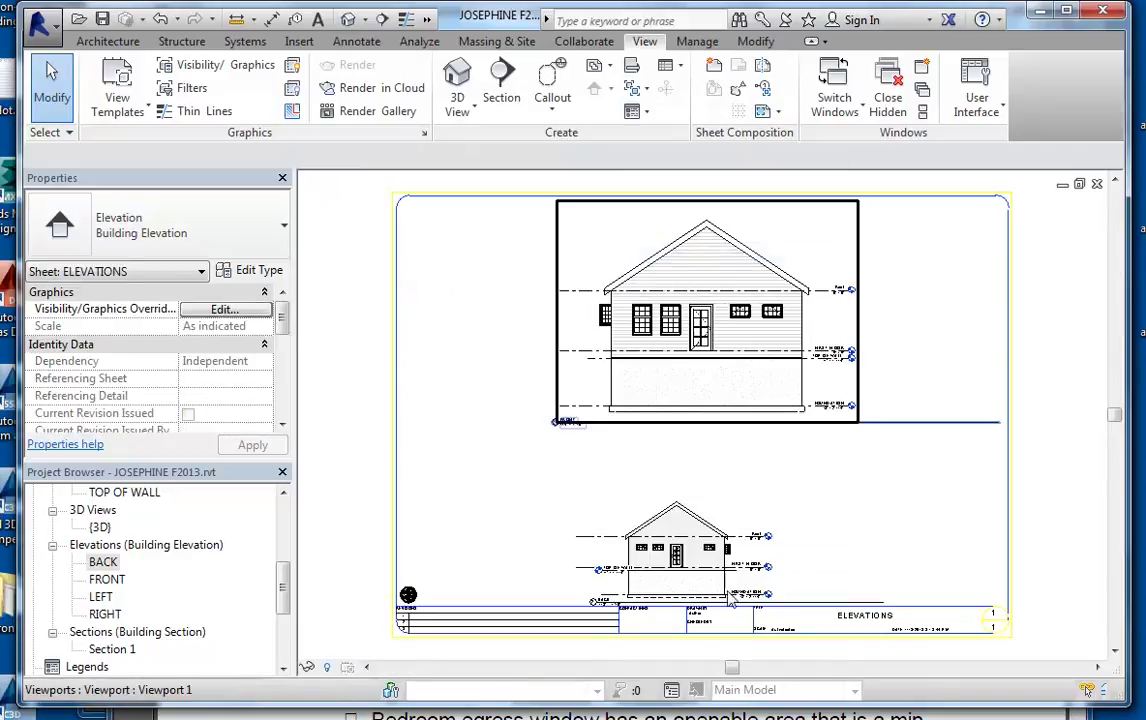
left_click_drag(676, 558, 711, 533)
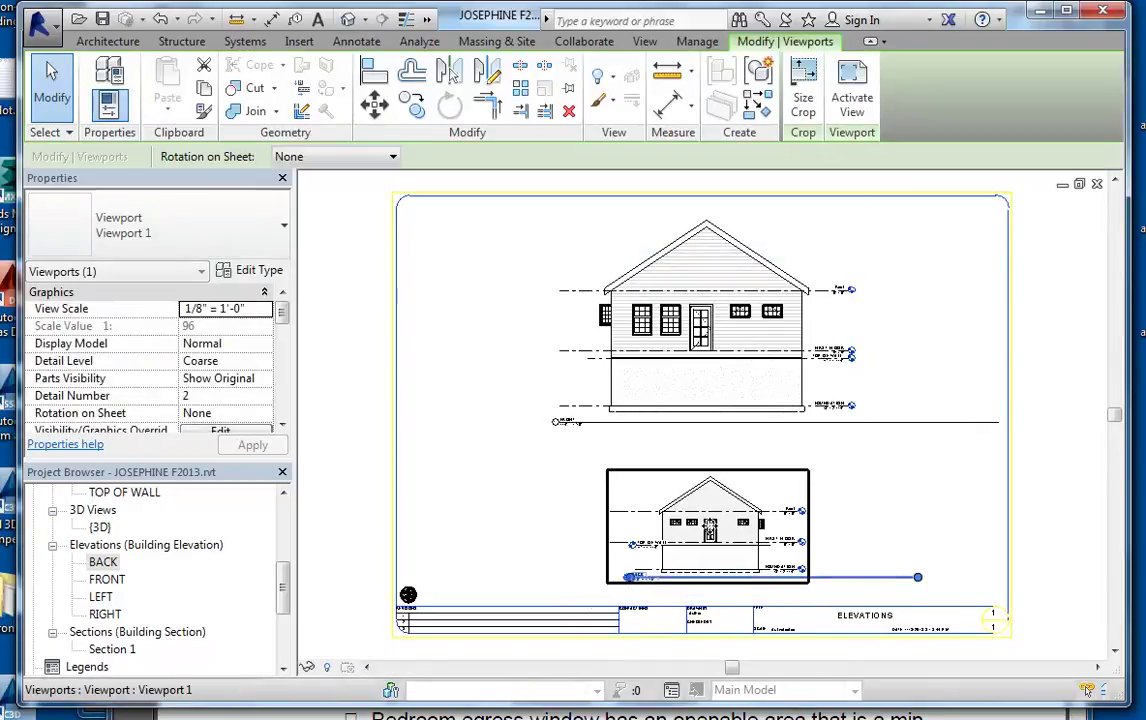
left_click(819, 512)
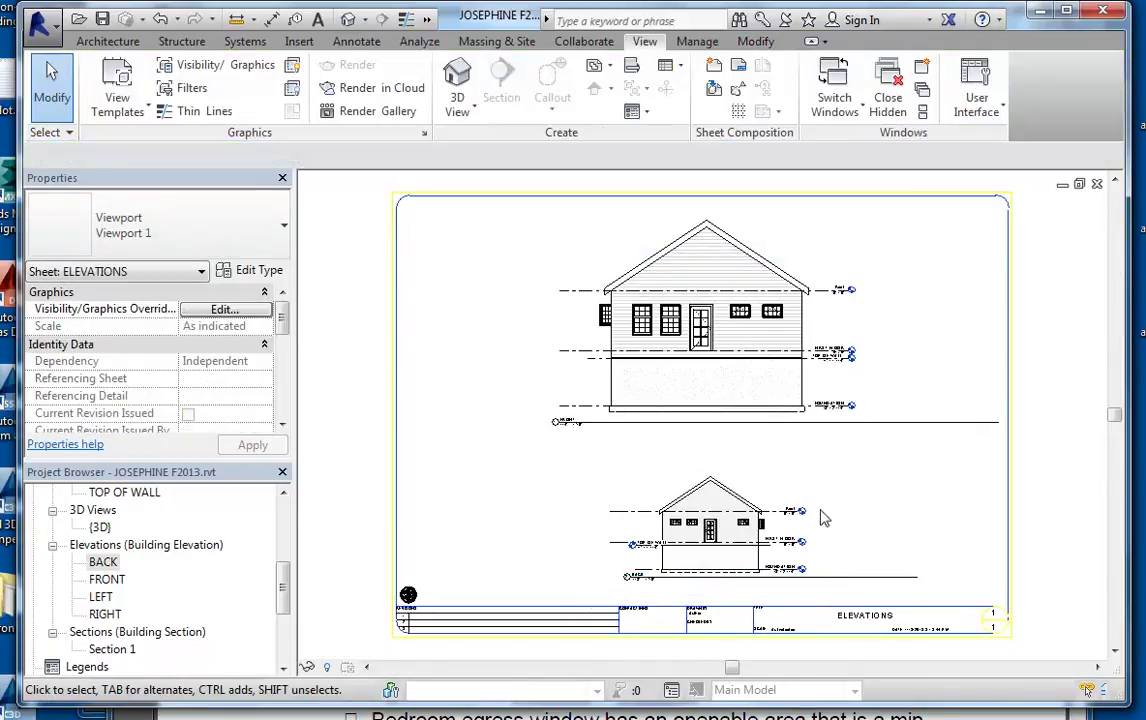
Step: Place the LEFT elevation on the ELEVATIONS sheet beside the back elevation
left_click(101, 597)
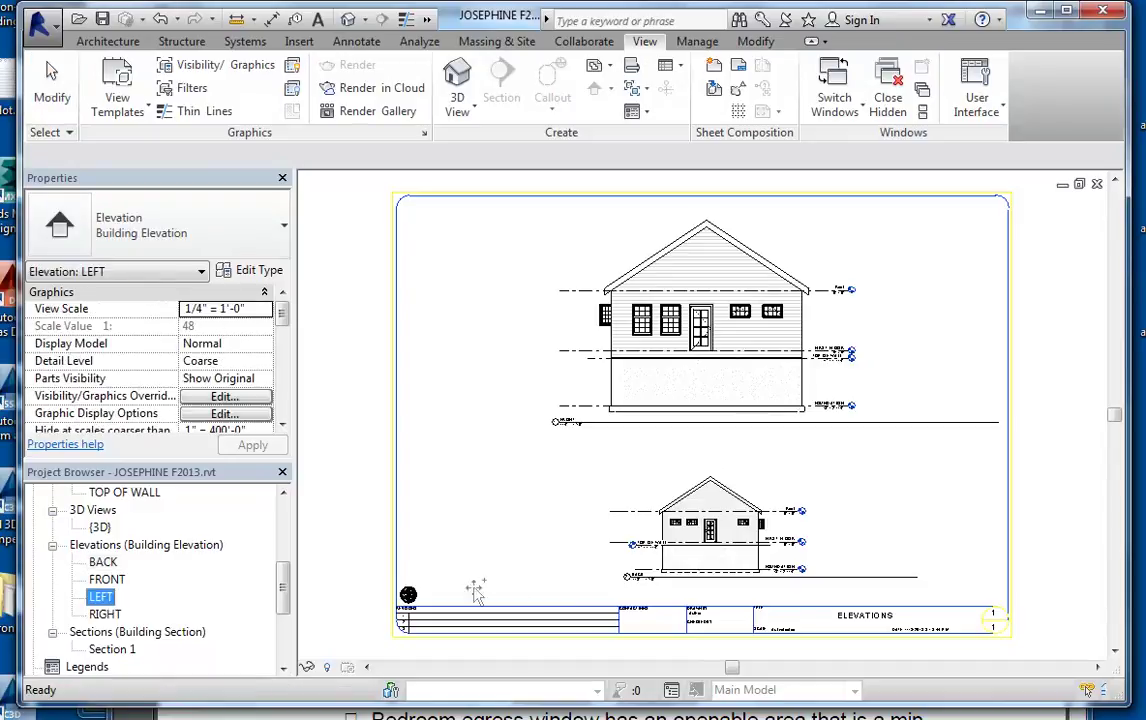
left_click_drag(916, 545, 912, 535)
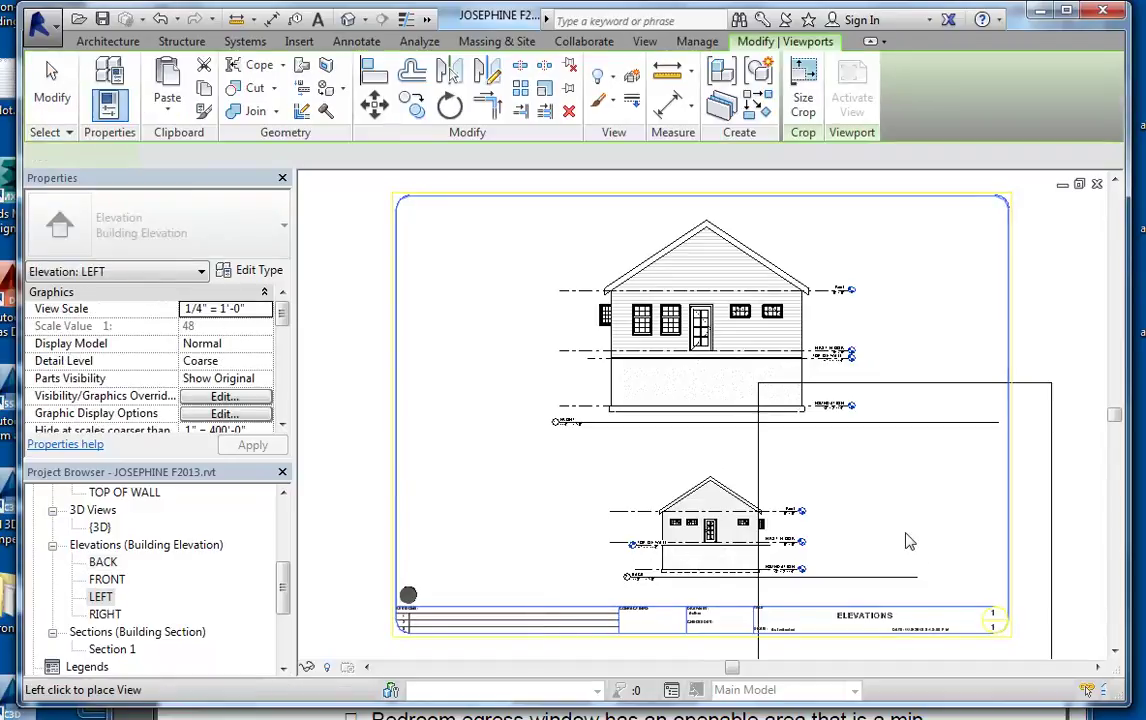
left_click(900, 520)
Step: Activate the left elevation view and extend its crop region outward to include the full house width and the footing
right_click(910, 470)
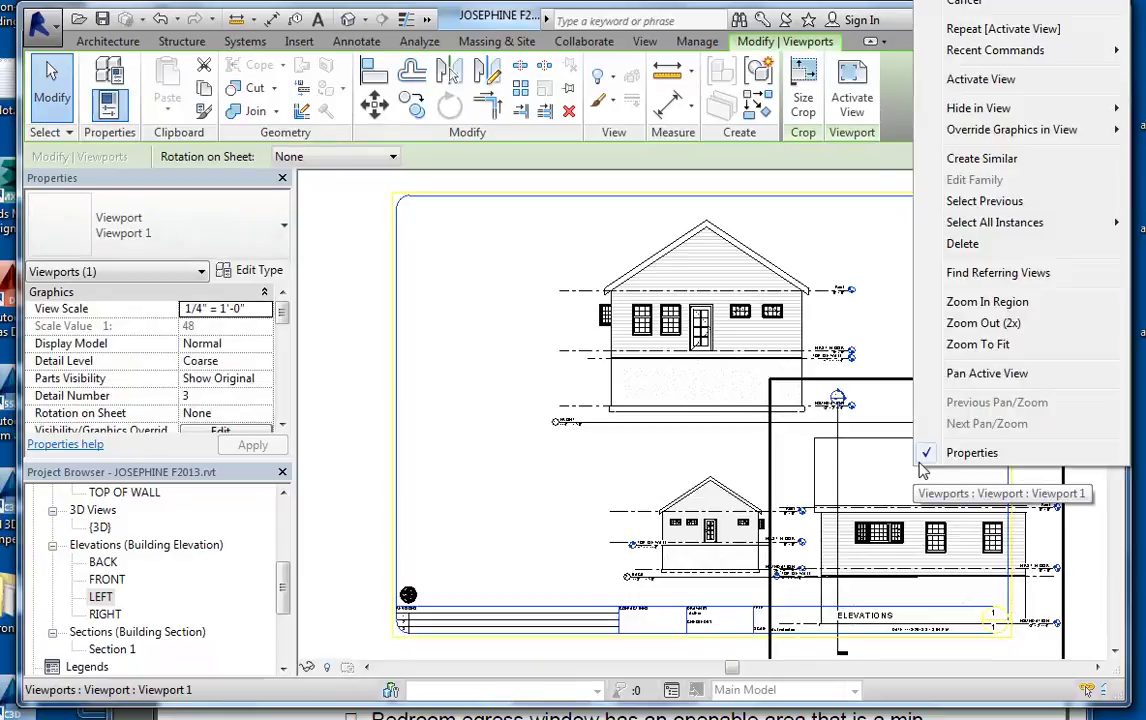
left_click(945, 9)
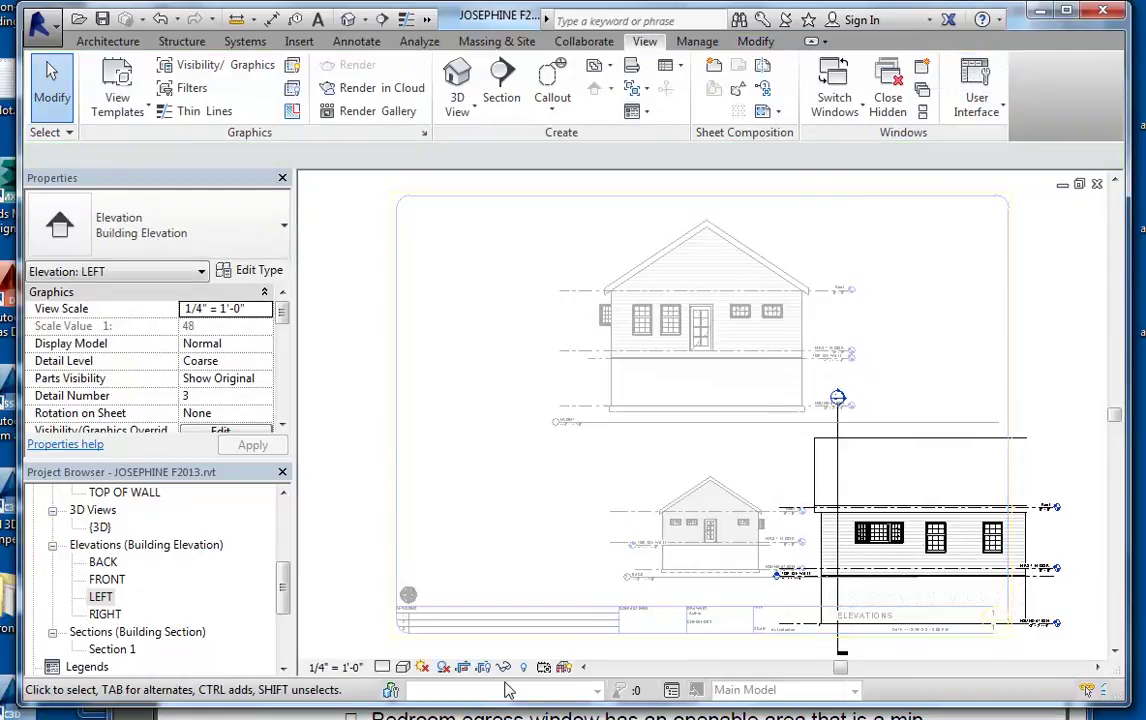
left_click(1035, 541)
mouse_move(1027, 529)
left_mouse_down()
mouse_move(1100, 531)
mouse_move(1047, 530)
left_mouse_up()
left_click_drag(928, 632, 928, 637)
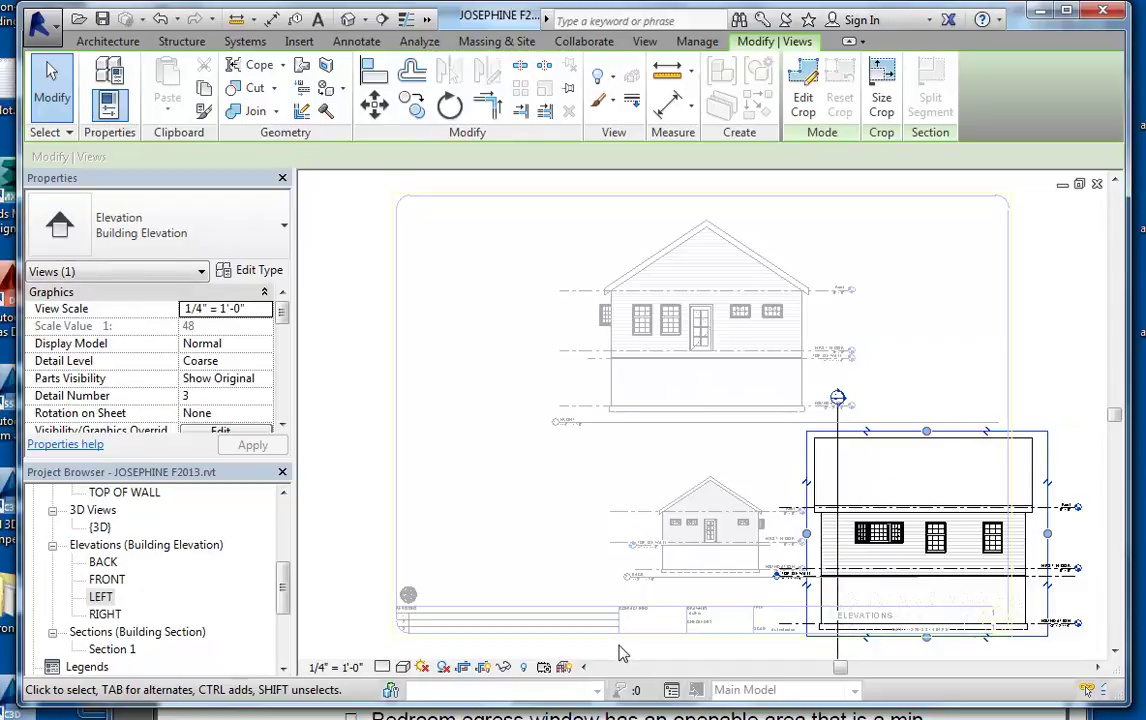
key("Escape")
Step: Set the left elevation's view scale to 1/8" = 1'-0" and deactivate the view
left_click(336, 667)
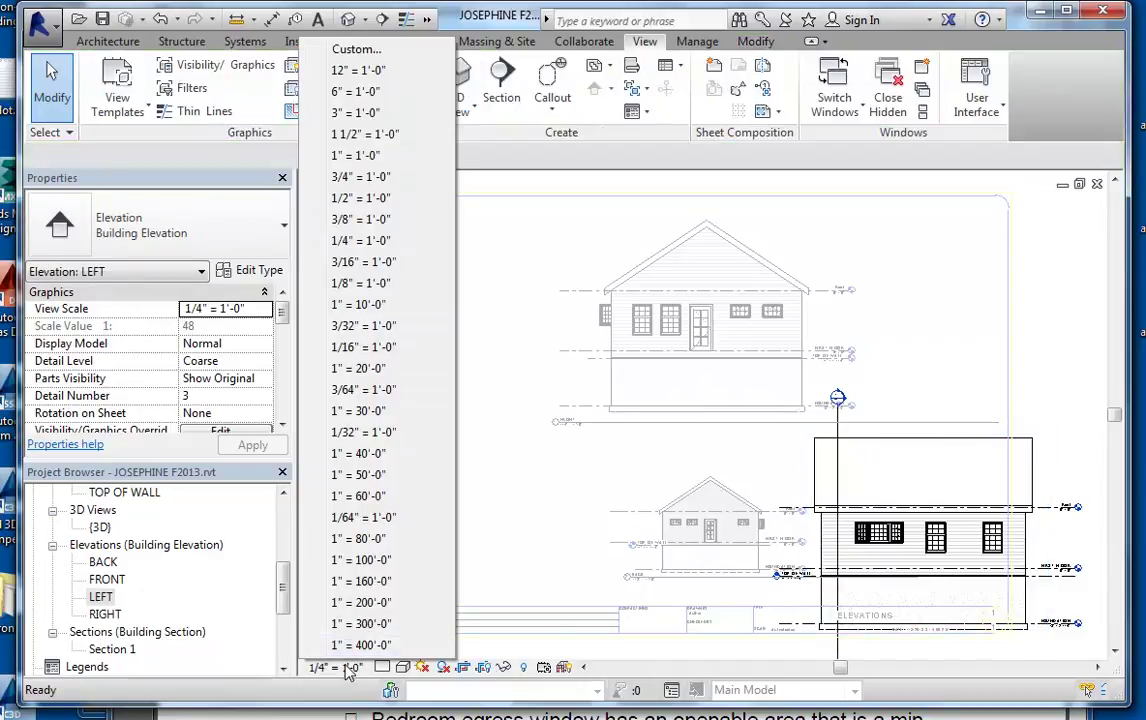
left_click(364, 285)
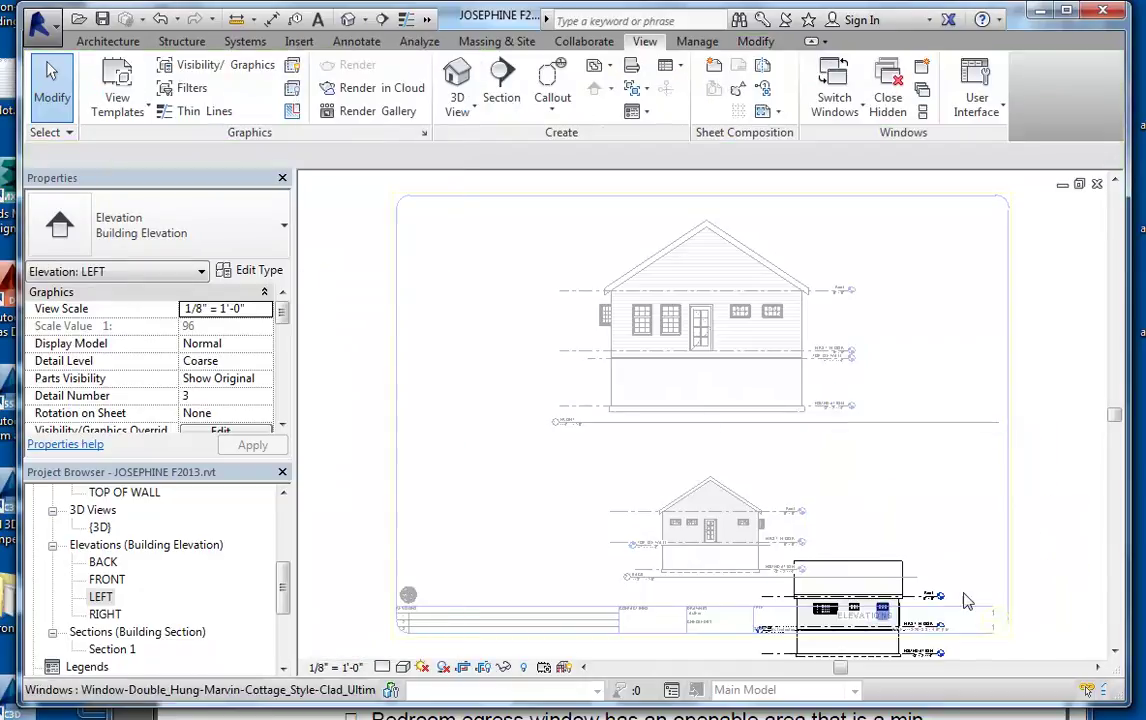
right_click(830, 565)
left_click(880, 313)
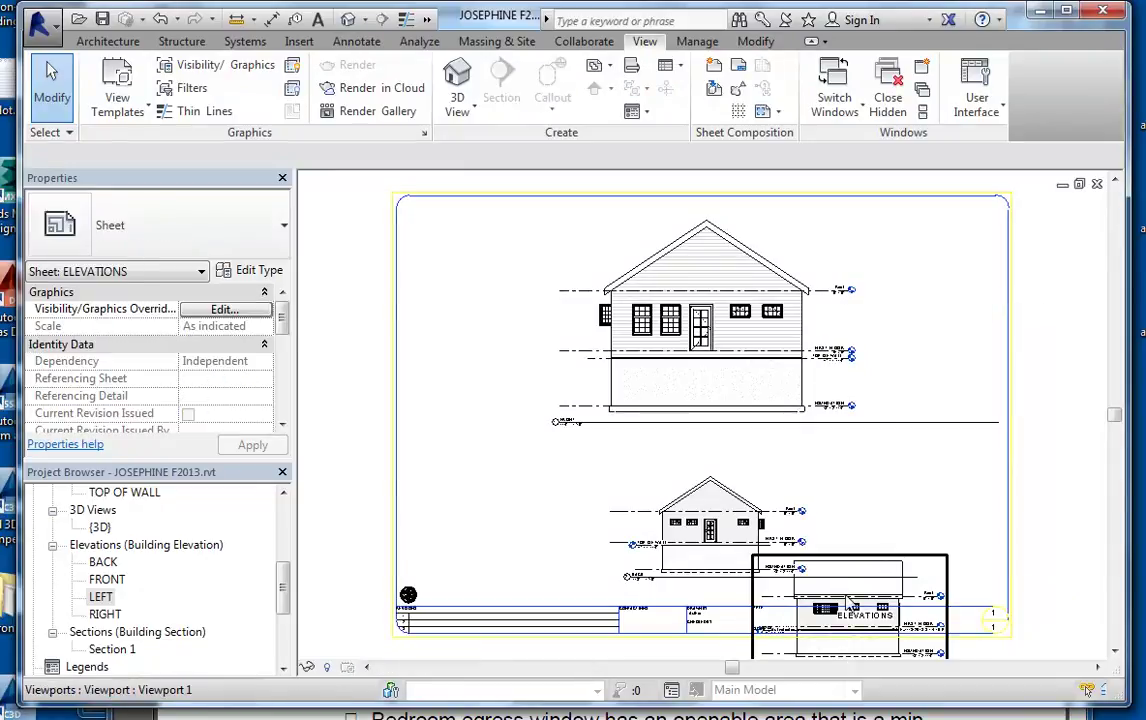
Step: Move the left elevation viewport to the right of the back elevation, level with it, and its view title directly beneath the drawing
left_click(879, 550)
left_click_drag(879, 550, 900, 527)
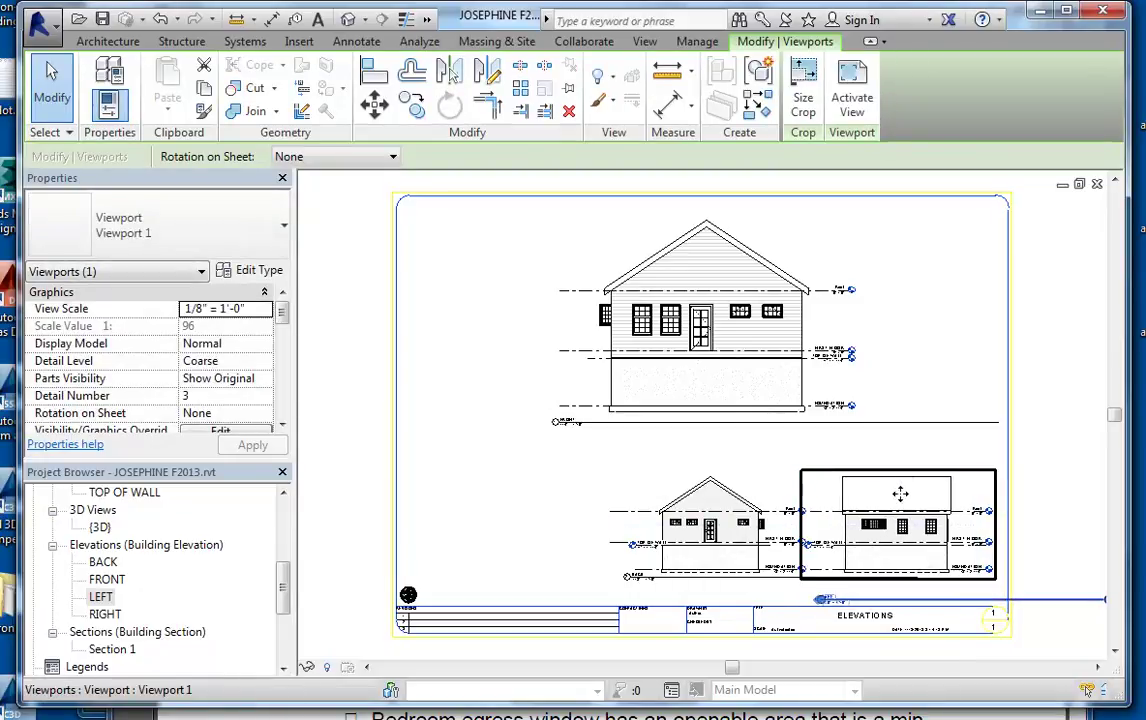
left_click(1044, 486)
left_click_drag(955, 600, 962, 578)
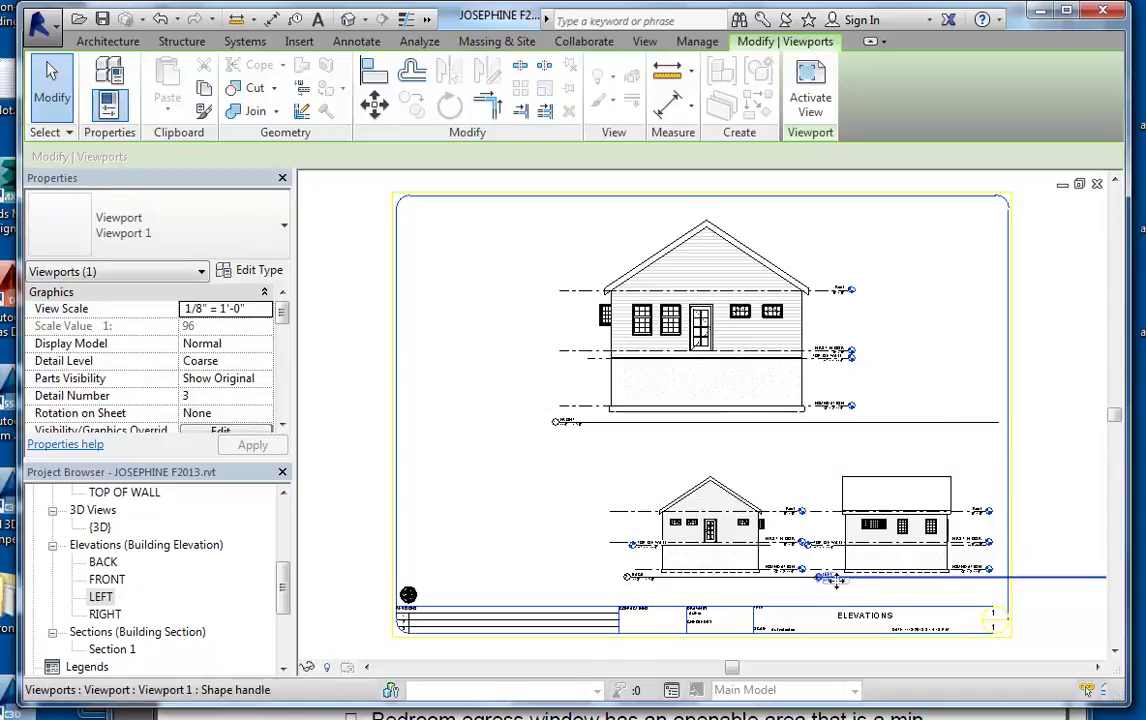
left_click(532, 525)
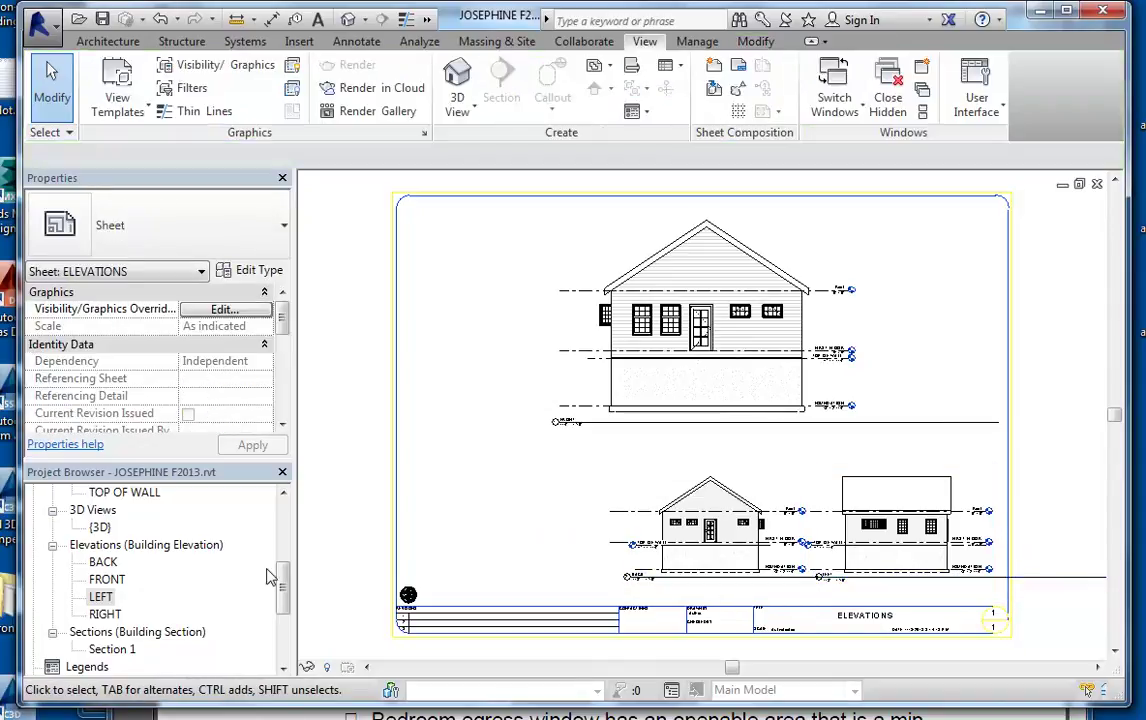
Step: Place the RIGHT elevation on the ELEVATIONS sheet on the left side of the back elevation
left_click(105, 614)
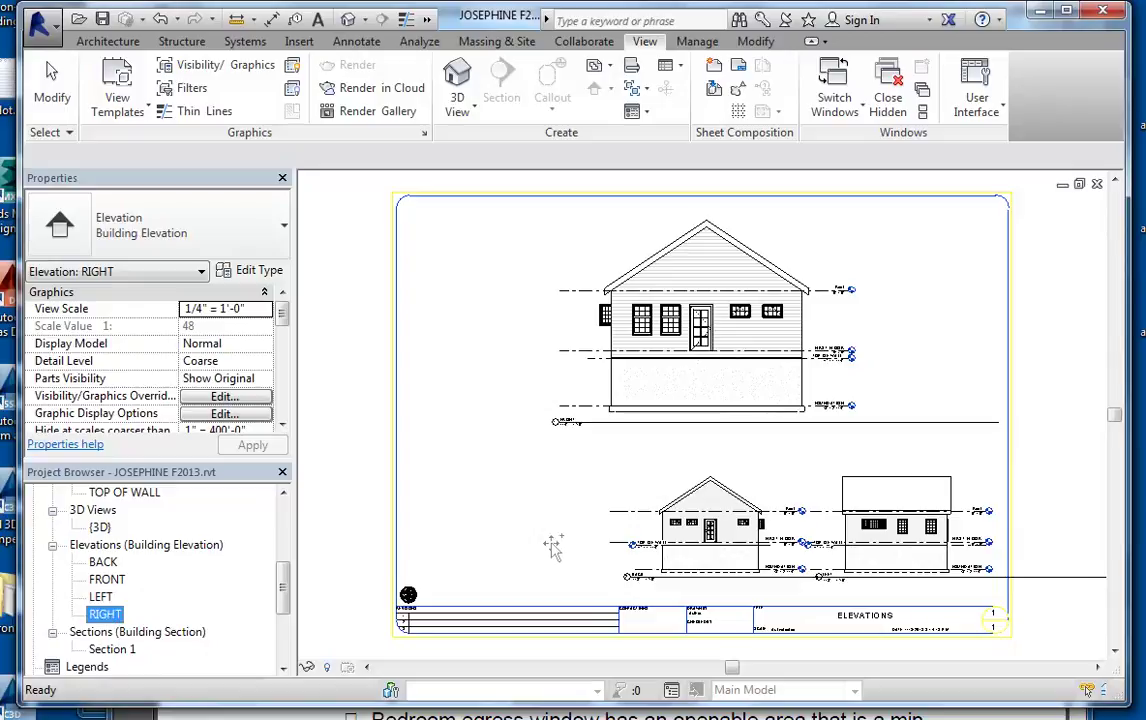
left_click_drag(513, 557, 504, 545)
left_click(504, 545)
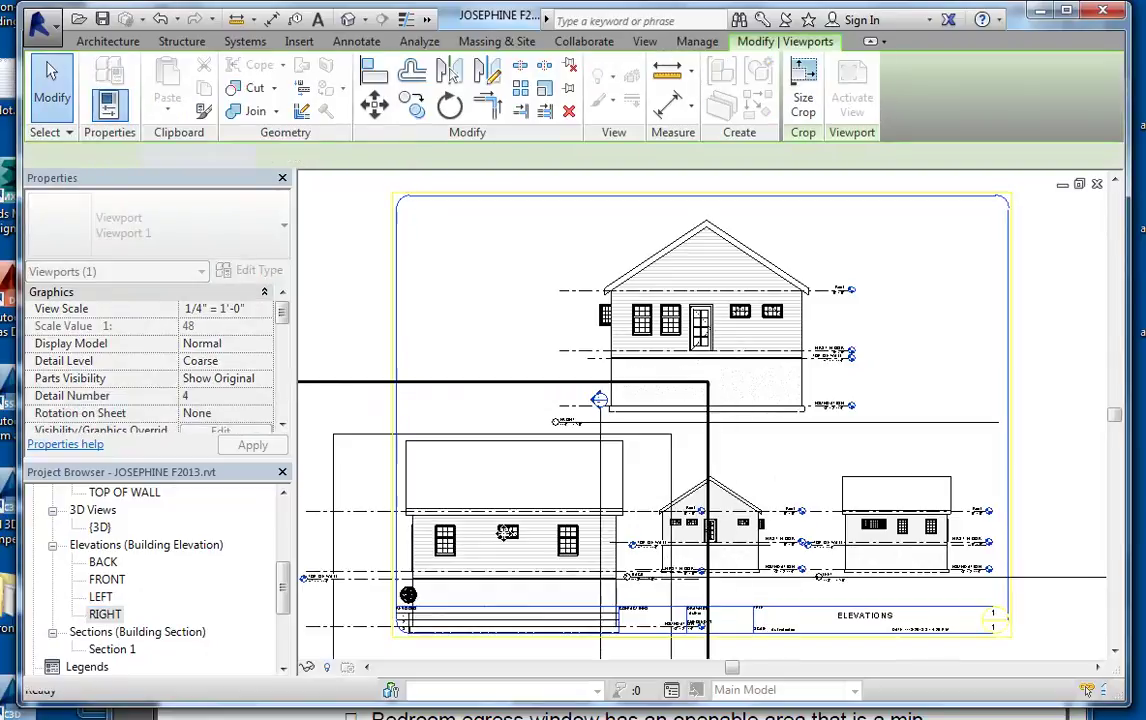
Step: Activate the right elevation view and pull both sides of its crop region in close to the house
right_click(436, 410)
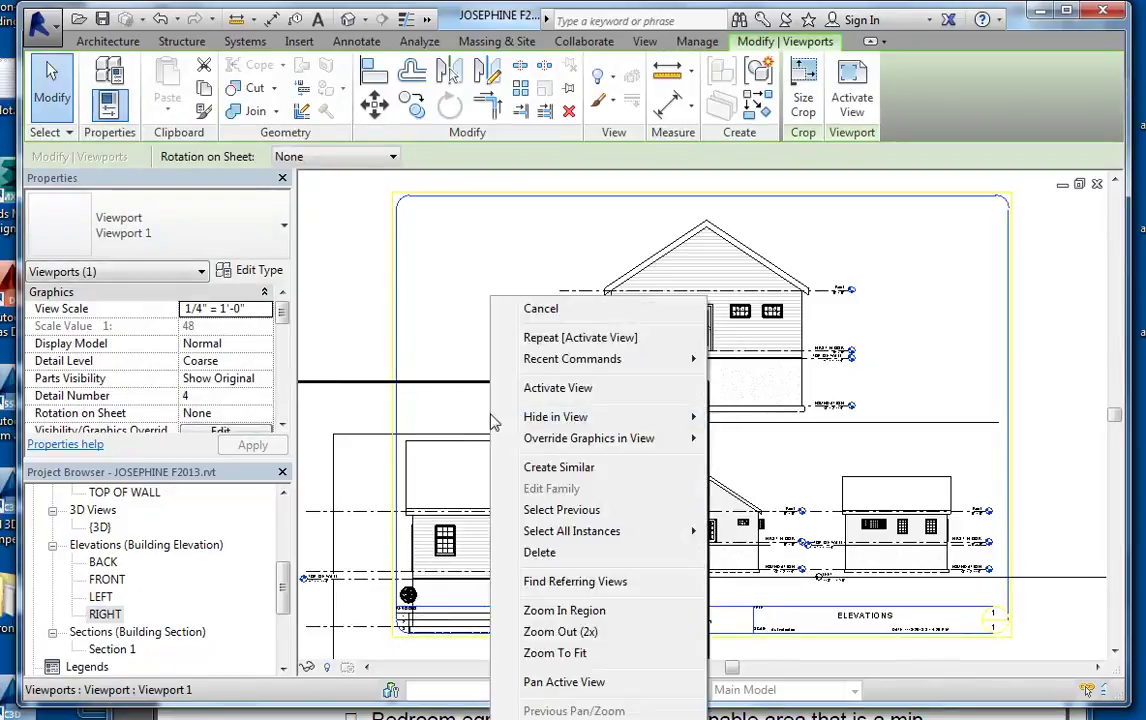
left_click(563, 399)
left_click(482, 668)
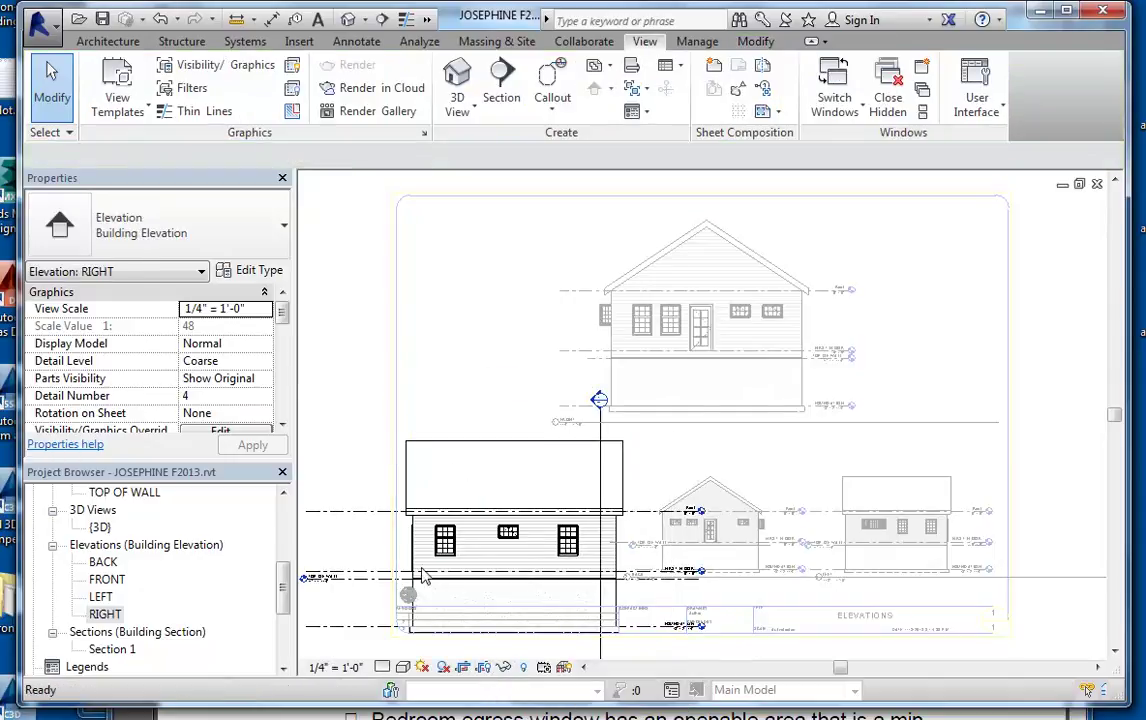
left_click(336, 560)
left_click(335, 551)
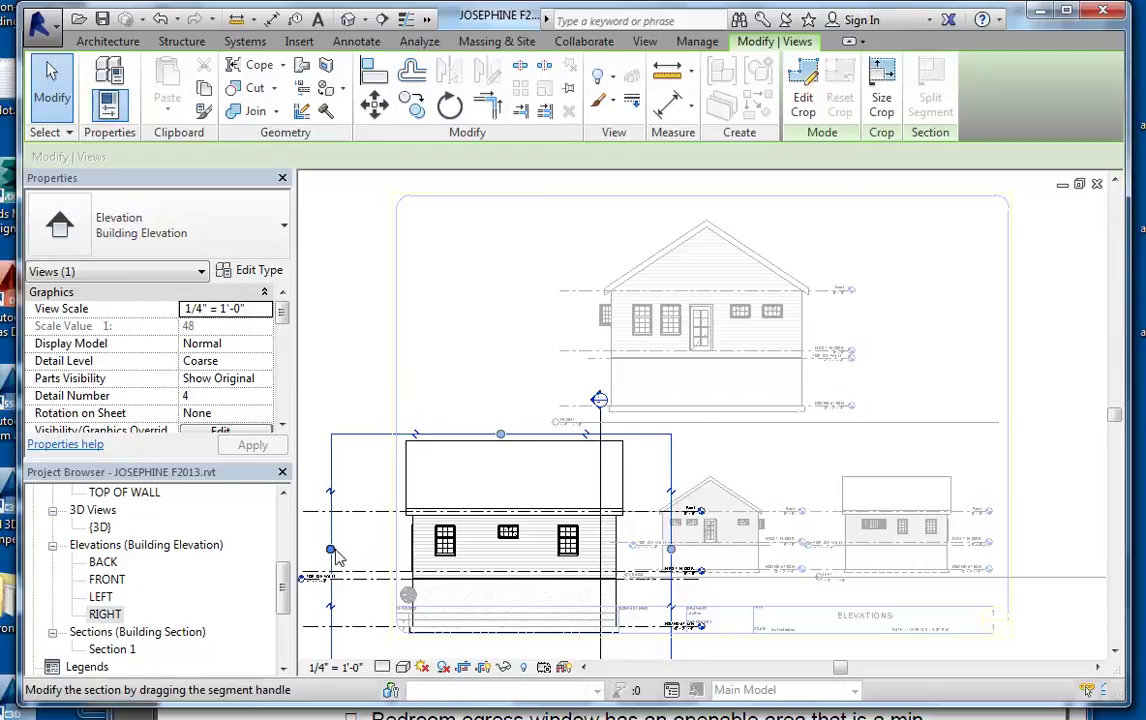
middle_click_drag(529, 604, 550, 506)
left_click(552, 515)
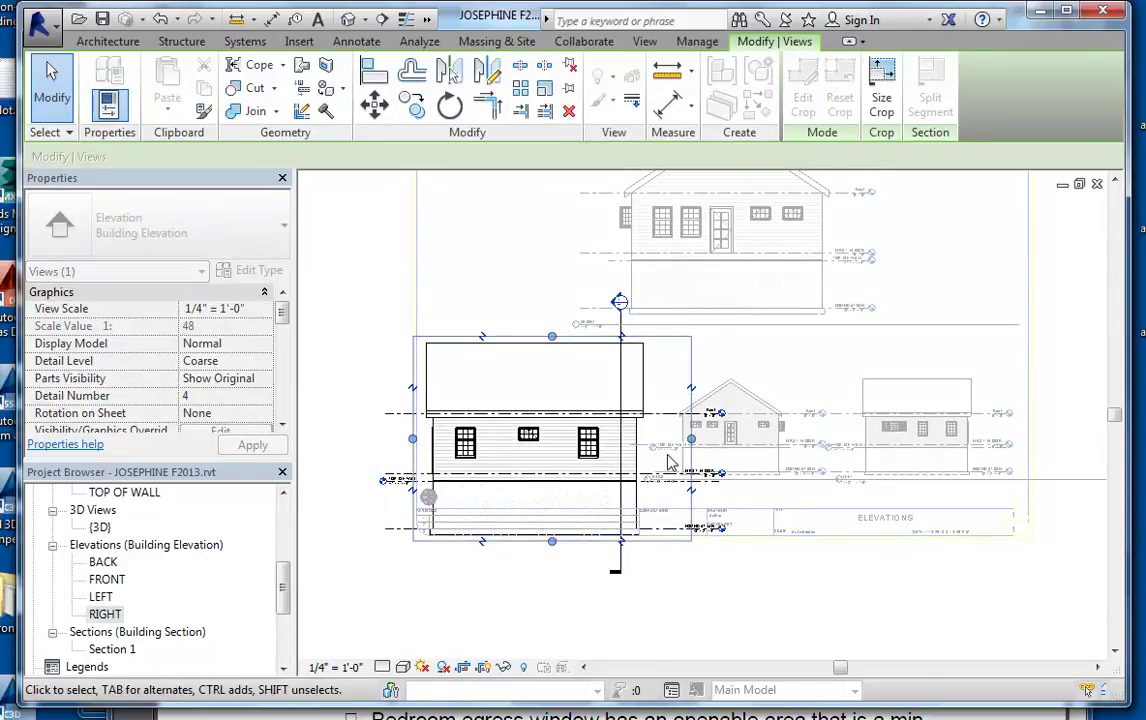
left_click(664, 440)
key("Escape")
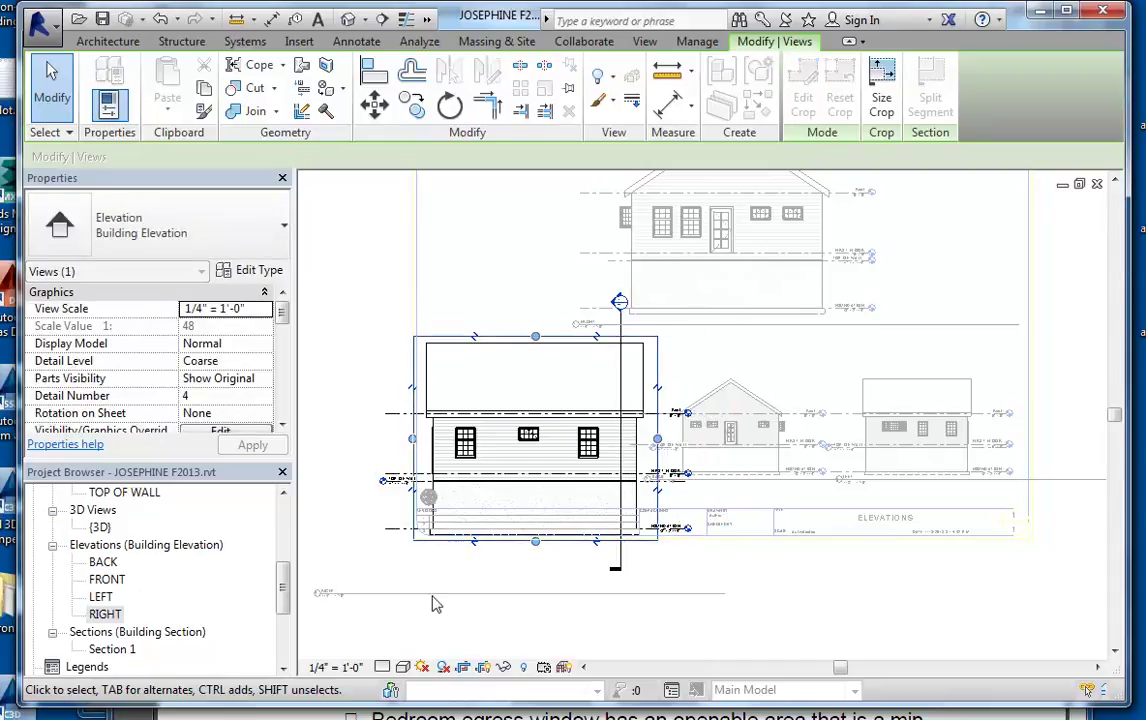
key("Escape")
Step: Set the right elevation's view scale to 1/8" = 1'-0" and deactivate the view
left_click(336, 667)
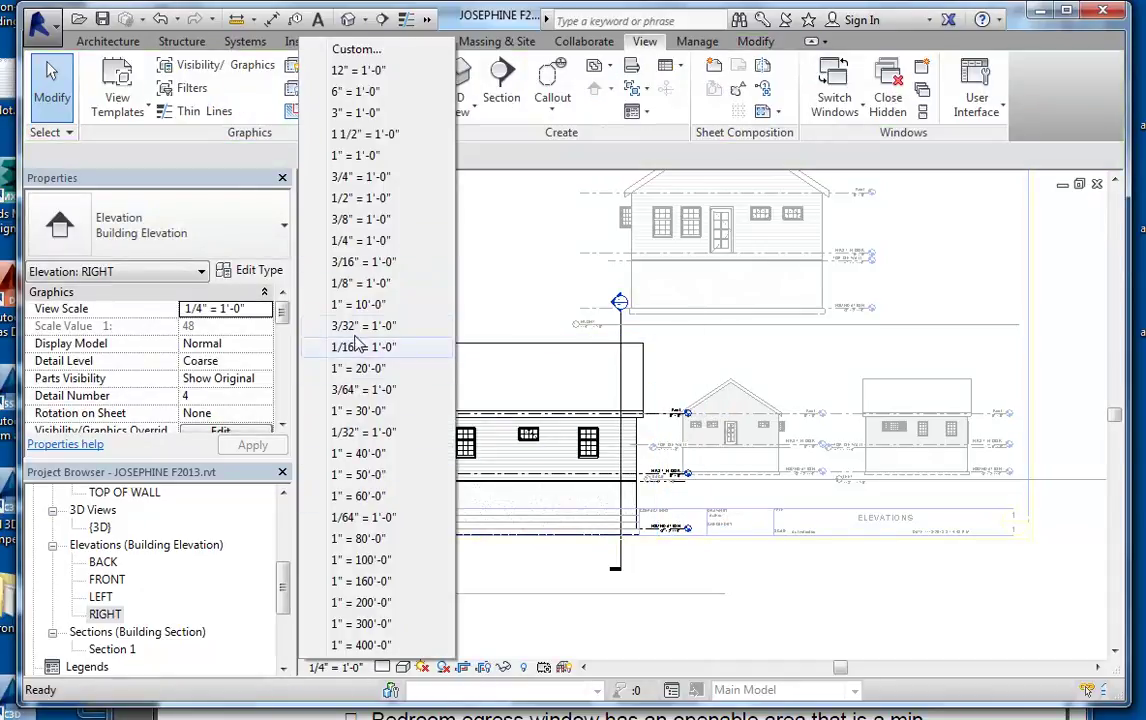
left_click(360, 283)
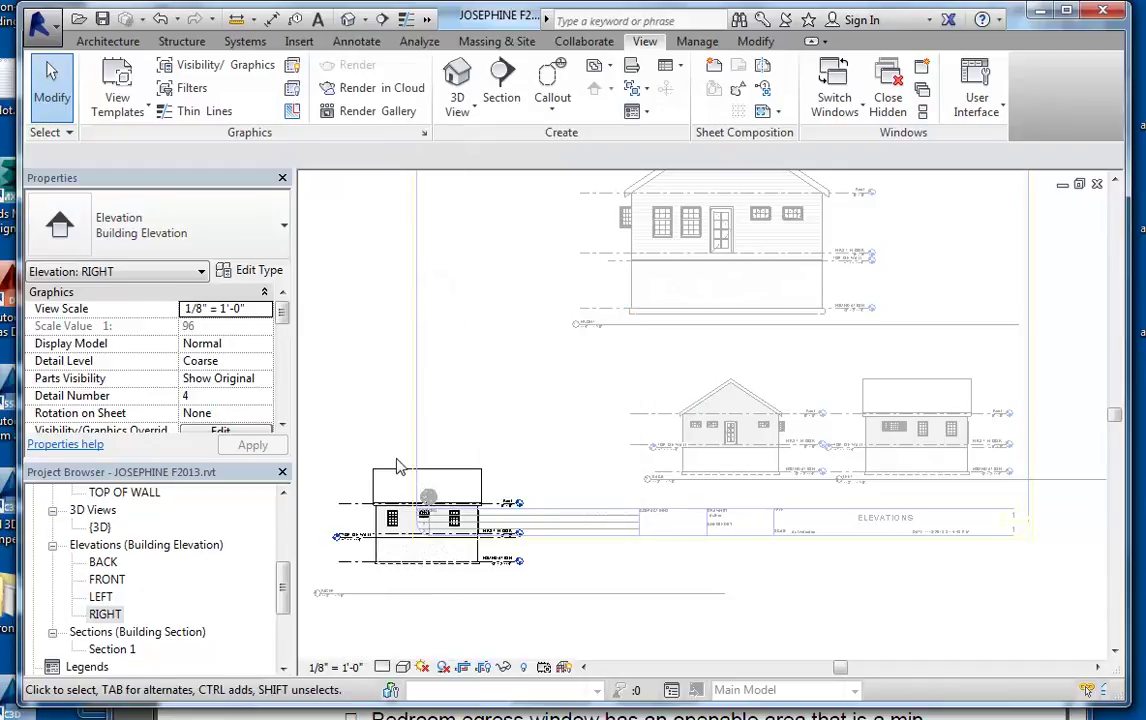
right_click(393, 452)
left_click(465, 203)
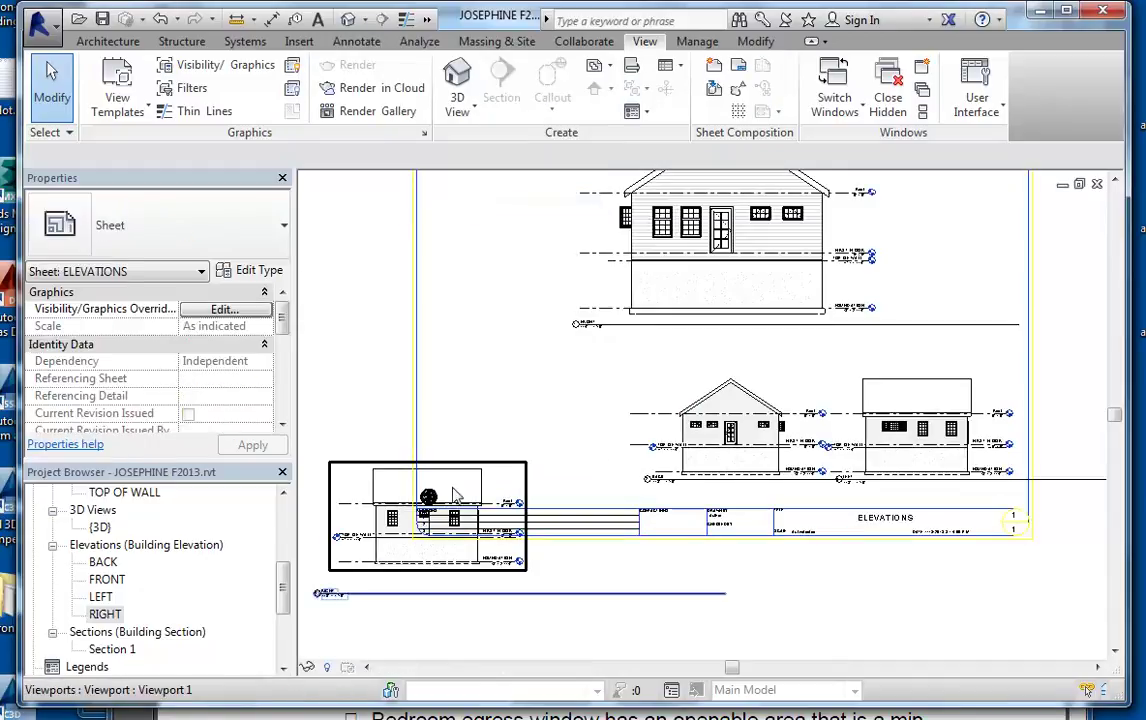
Step: Move the right elevation viewport to the left of the back elevation, level with it, and its view title directly beneath the drawing
left_click_drag(474, 488, 528, 418)
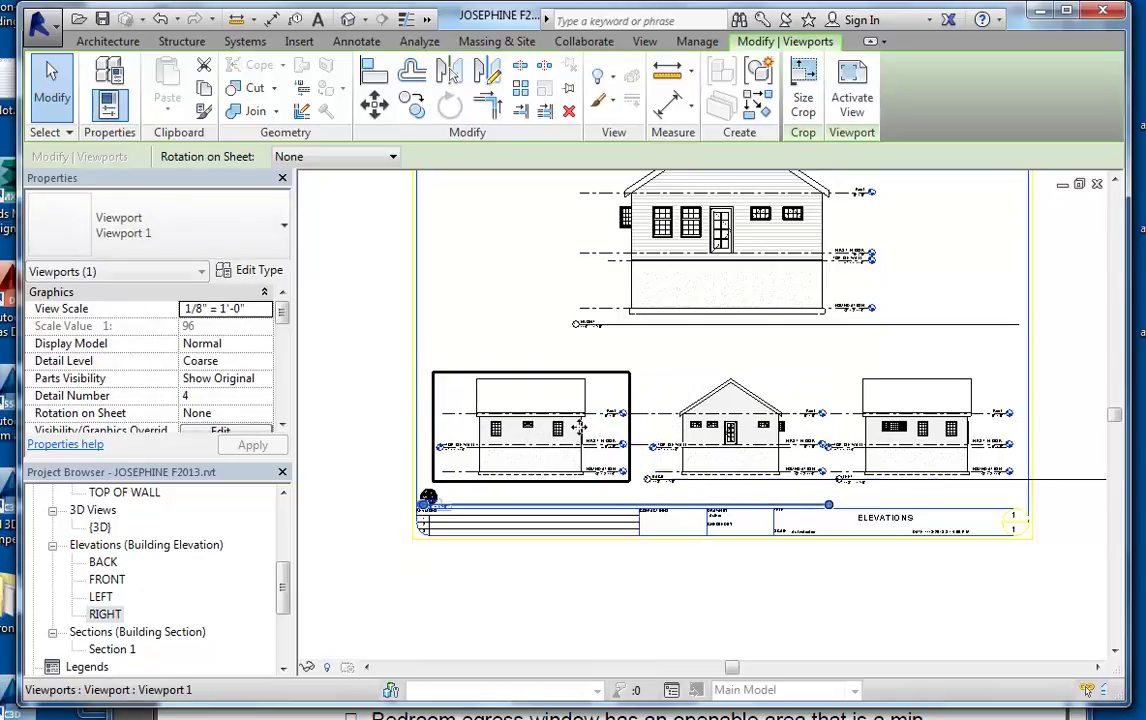
left_click(371, 567)
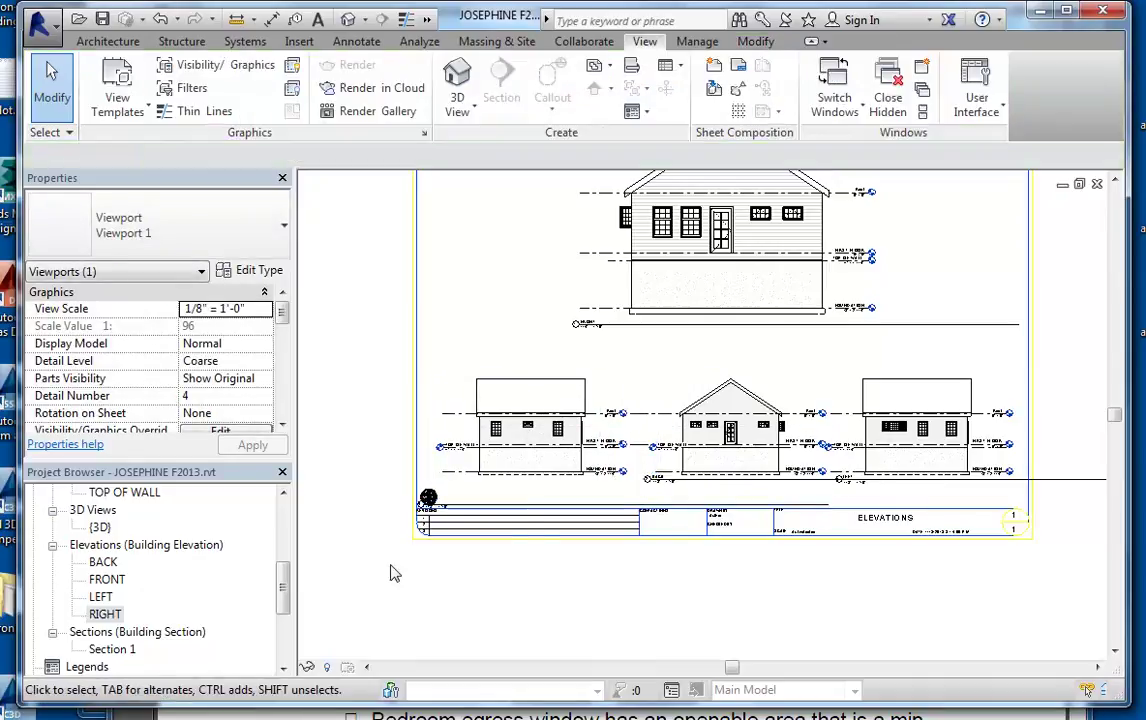
scroll(465, 463, "up", 4)
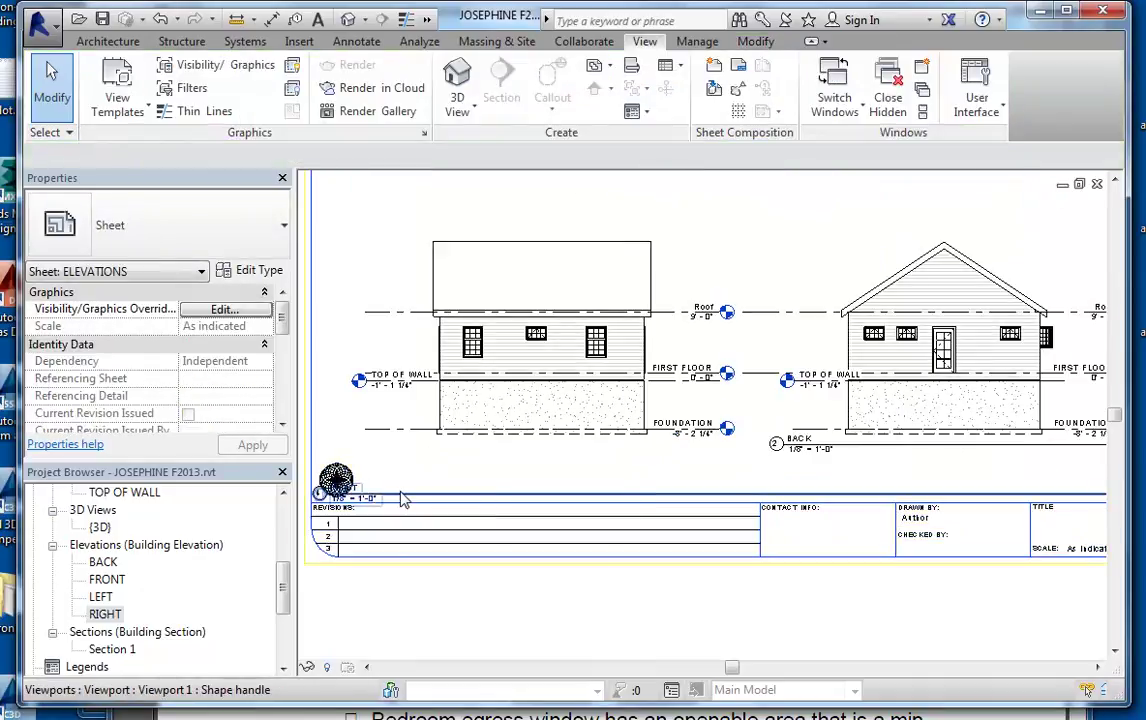
left_click(400, 500)
left_click_drag(410, 497, 535, 462)
Step: Shorten the view title lines of the right, back and left elevations so each stays beneath its own drawing
scroll(705, 505, "down", 3)
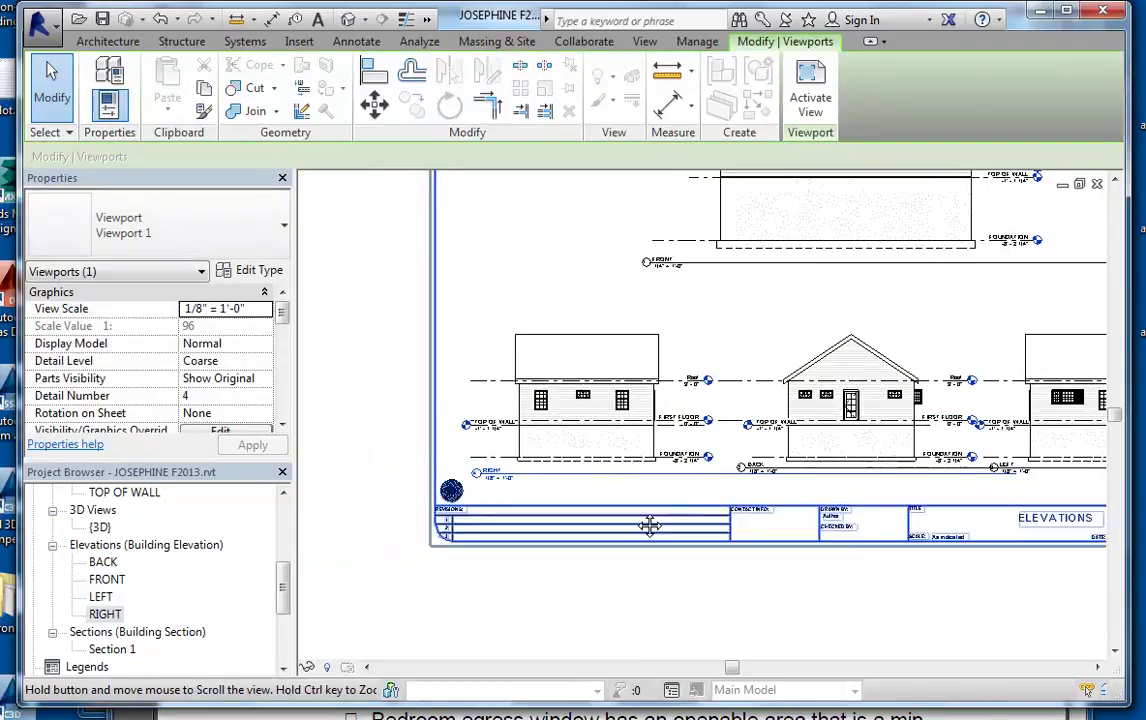
scroll(640, 470, "down", 1)
left_click(624, 375)
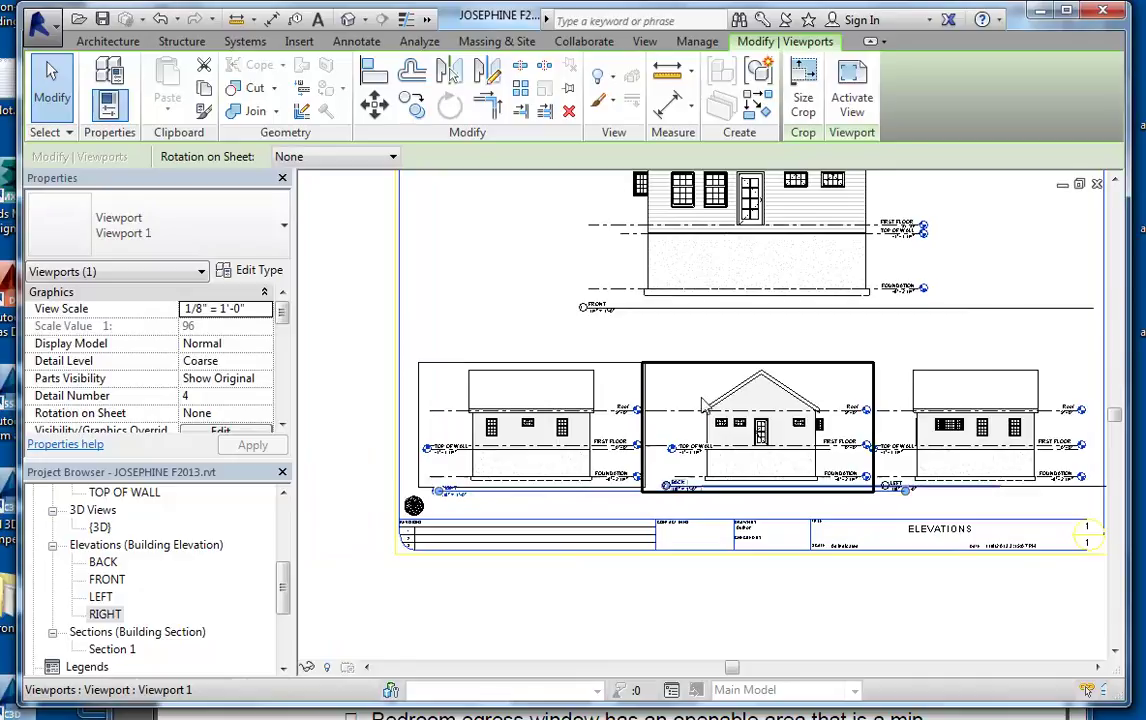
left_click_drag(468, 492, 770, 503)
left_click_drag(585, 508, 512, 501)
left_click(724, 440)
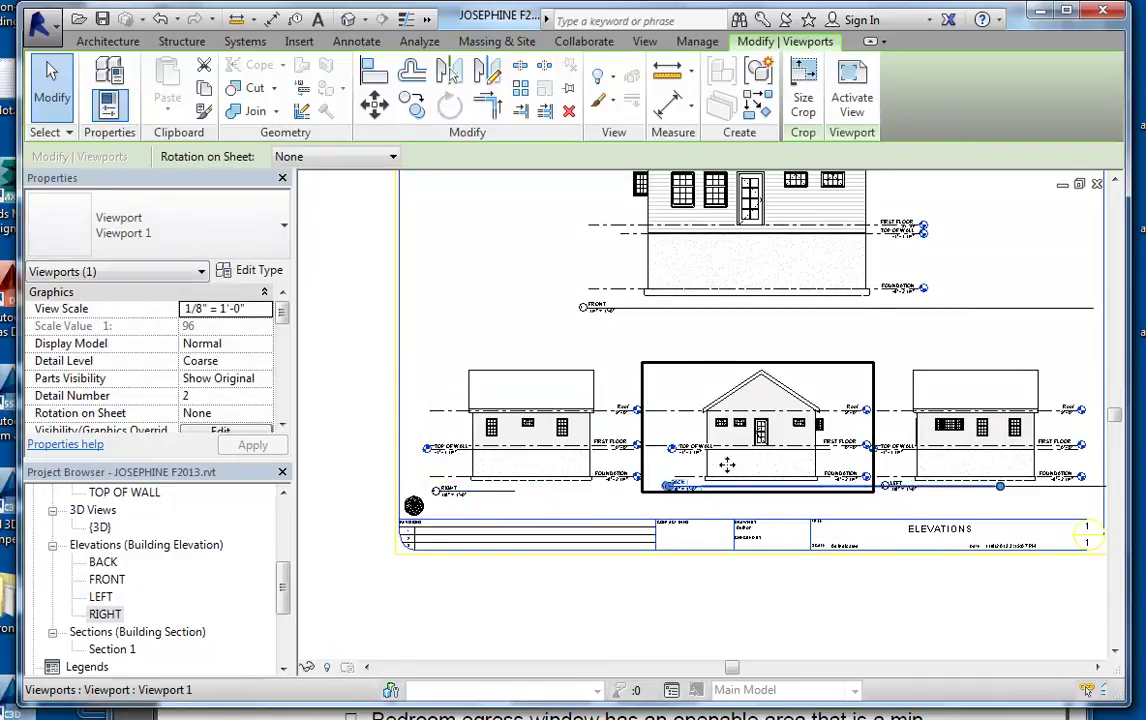
left_click_drag(937, 505, 745, 505)
left_click(939, 389)
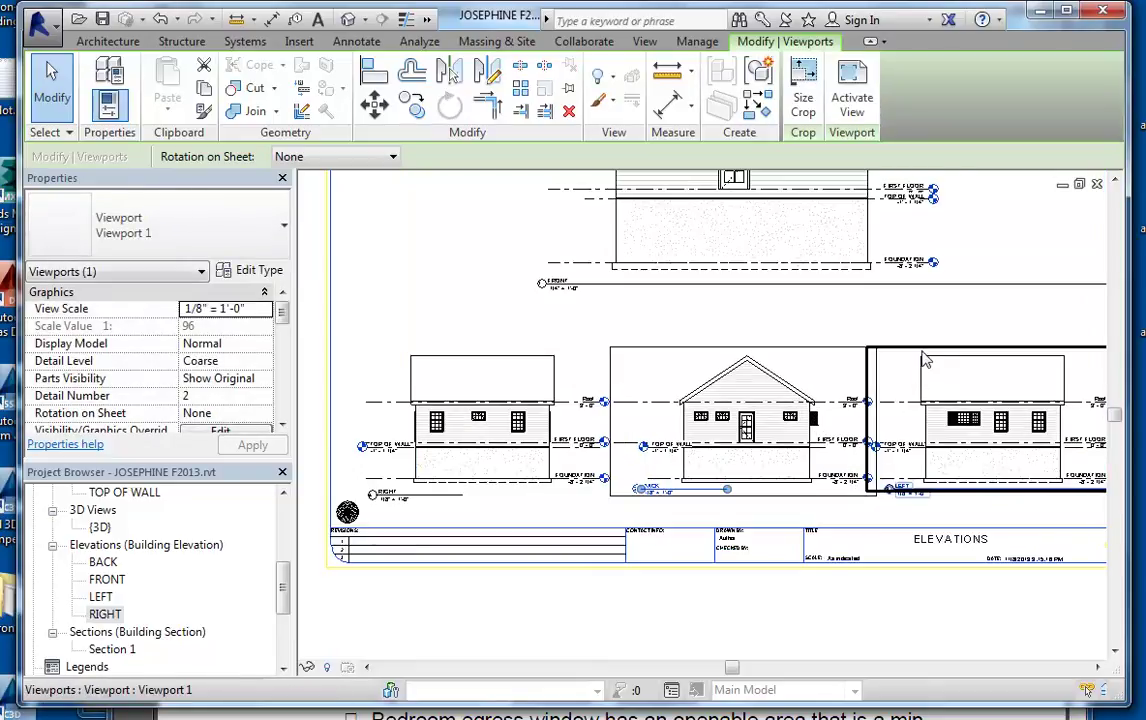
middle_click_drag(939, 538, 732, 561)
left_click_drag(989, 501, 694, 501)
key("Escape")
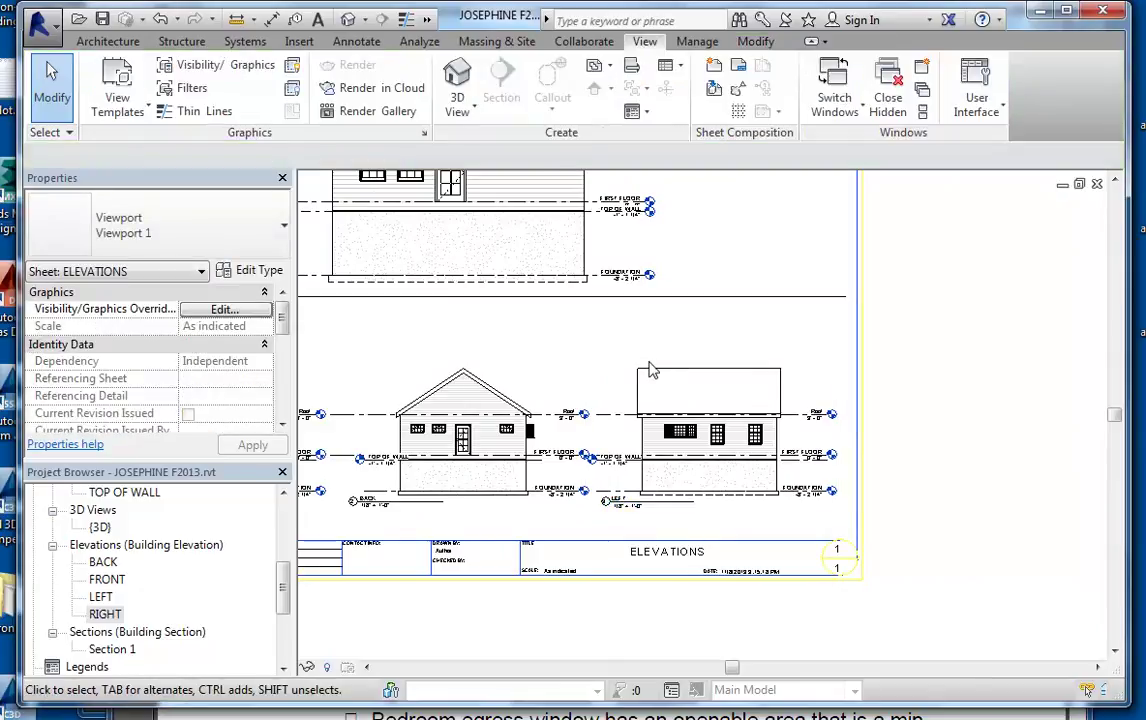
Step: Shorten the front elevation's view title line so it ends beneath the drawing
middle_click_drag(647, 371, 729, 532)
scroll(563, 318, "up", 2)
left_click(425, 243)
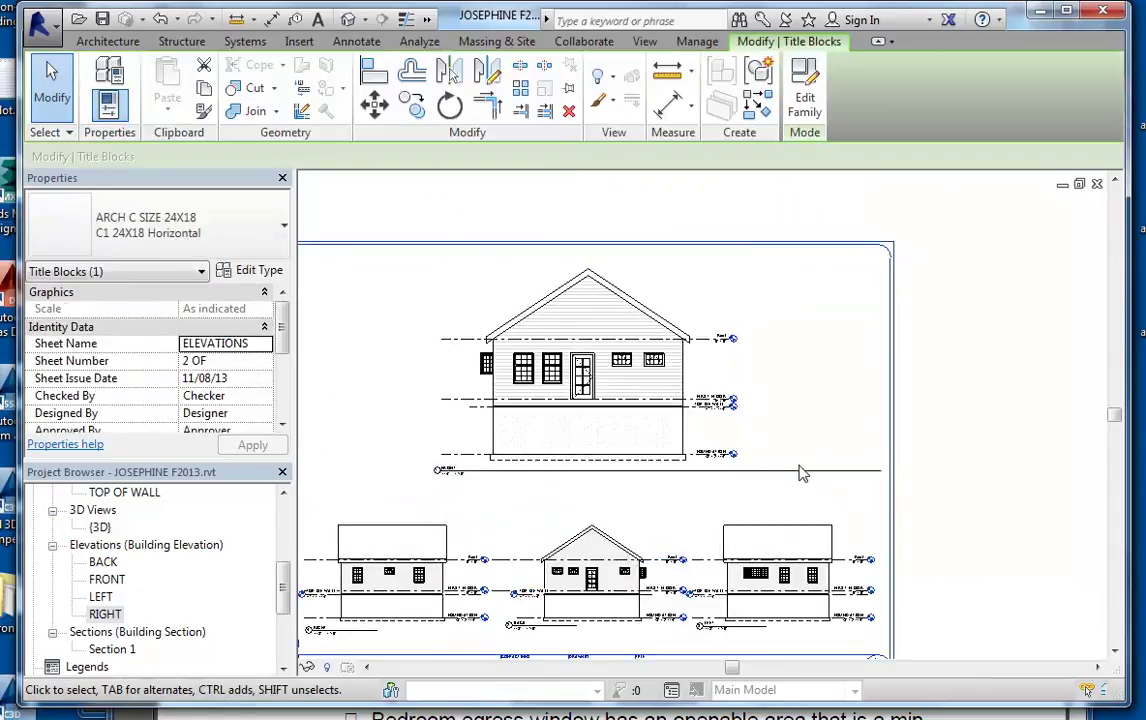
left_click(716, 405)
left_click_drag(881, 470, 545, 480)
left_click(852, 476)
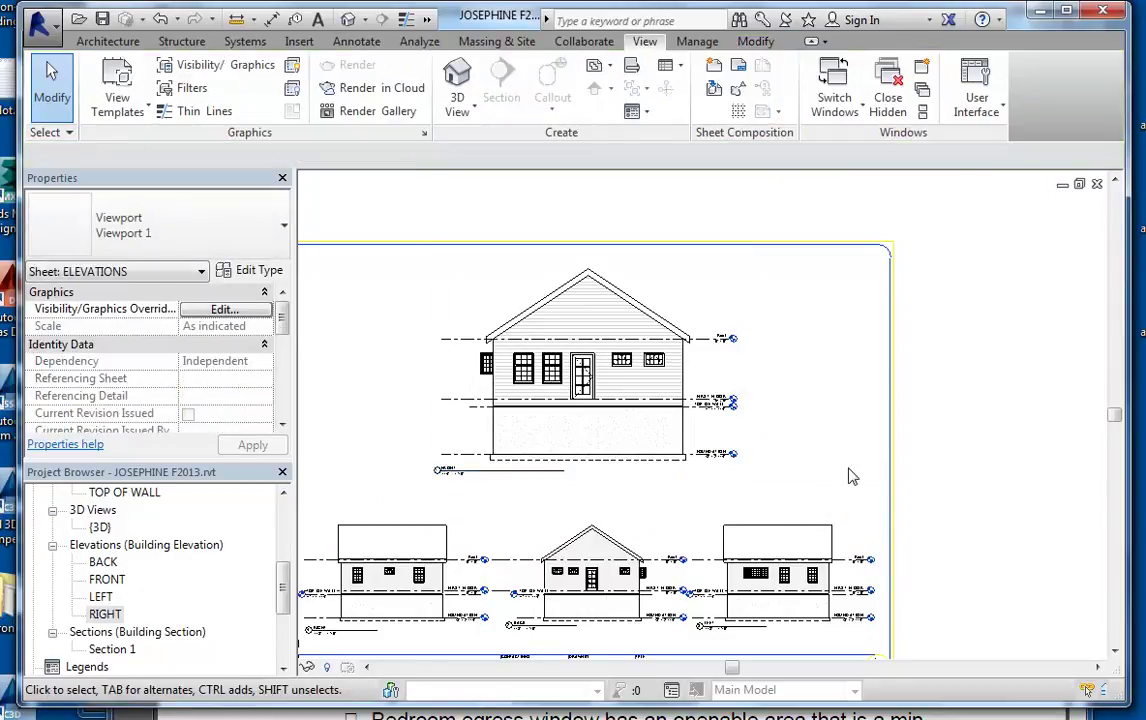
Step: Activate the right elevation's view, hide its Levels annotation category, and deactivate the view
scroll(852, 476, "down", 3)
scroll(795, 543, "up", 2)
scroll(795, 543, "up", 2)
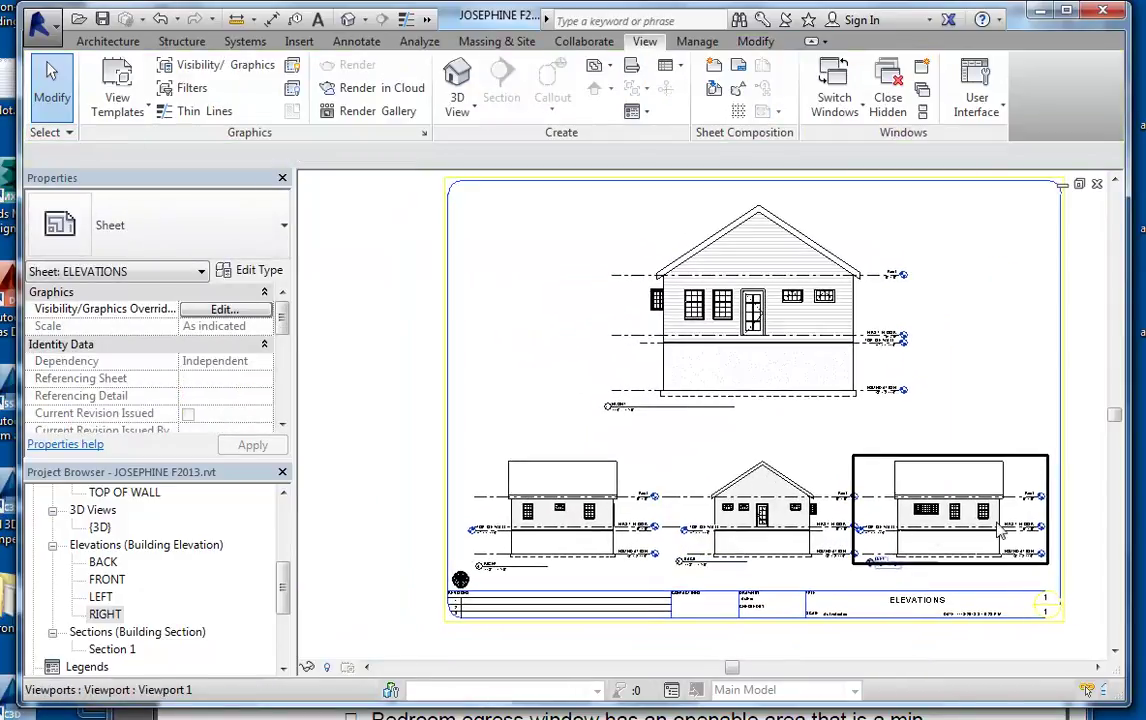
left_click(591, 480)
right_click(591, 478)
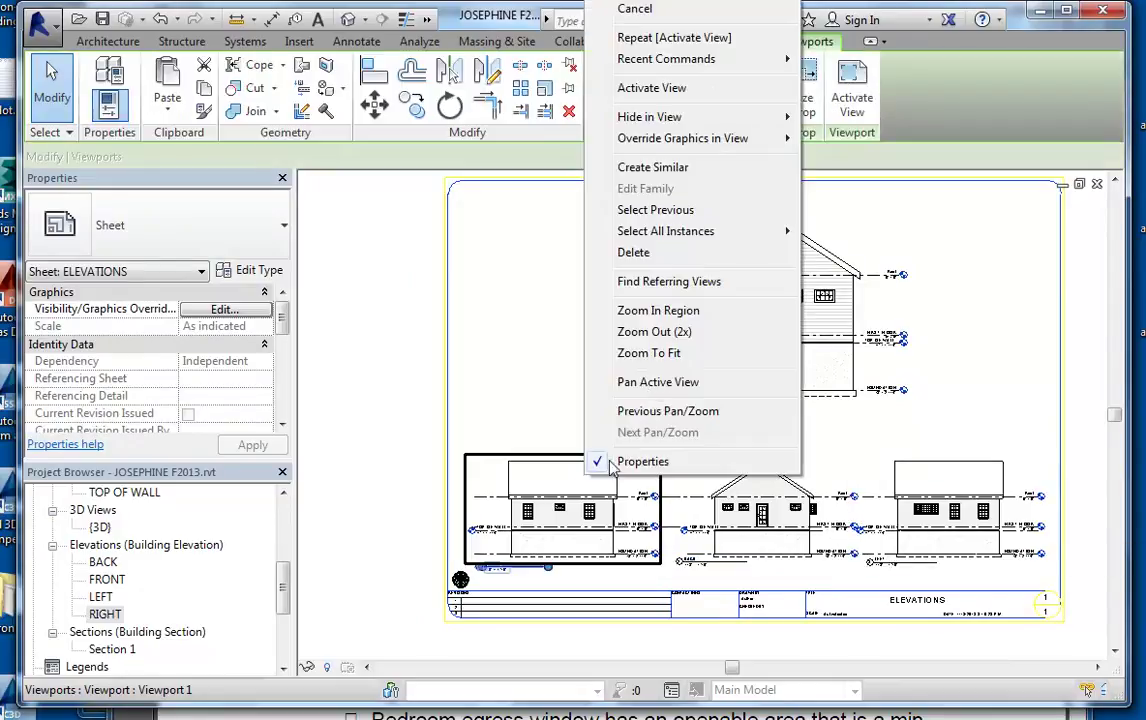
left_click(665, 89)
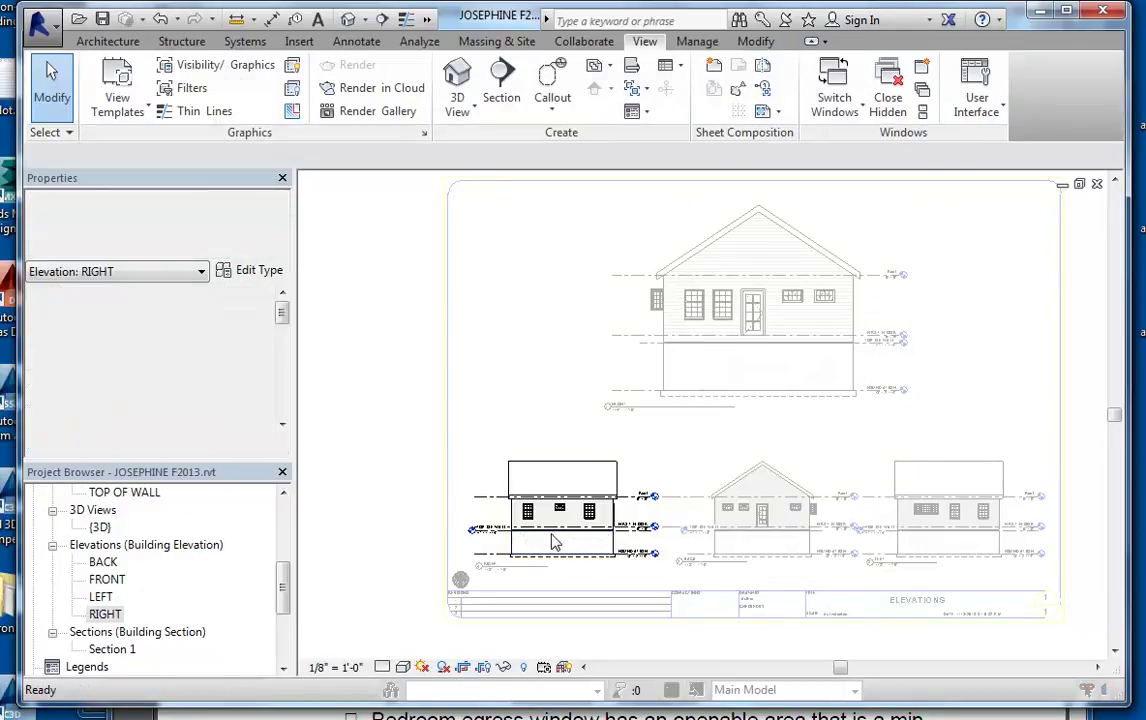
key("v")
key("g")
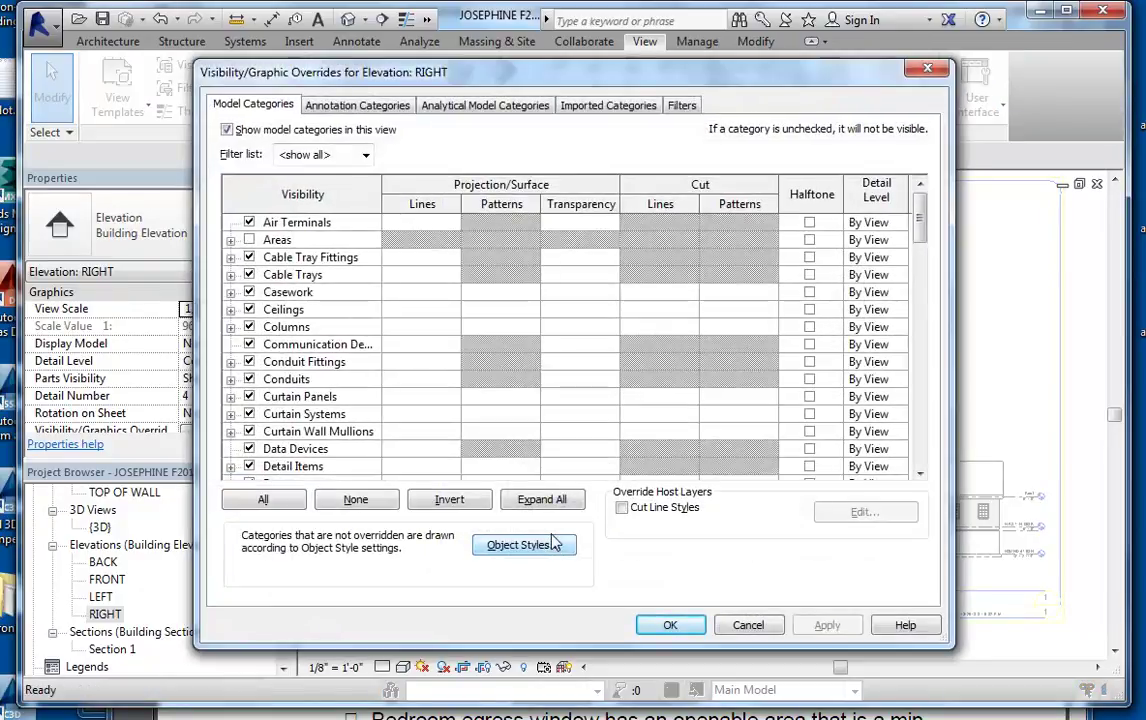
left_click(348, 108)
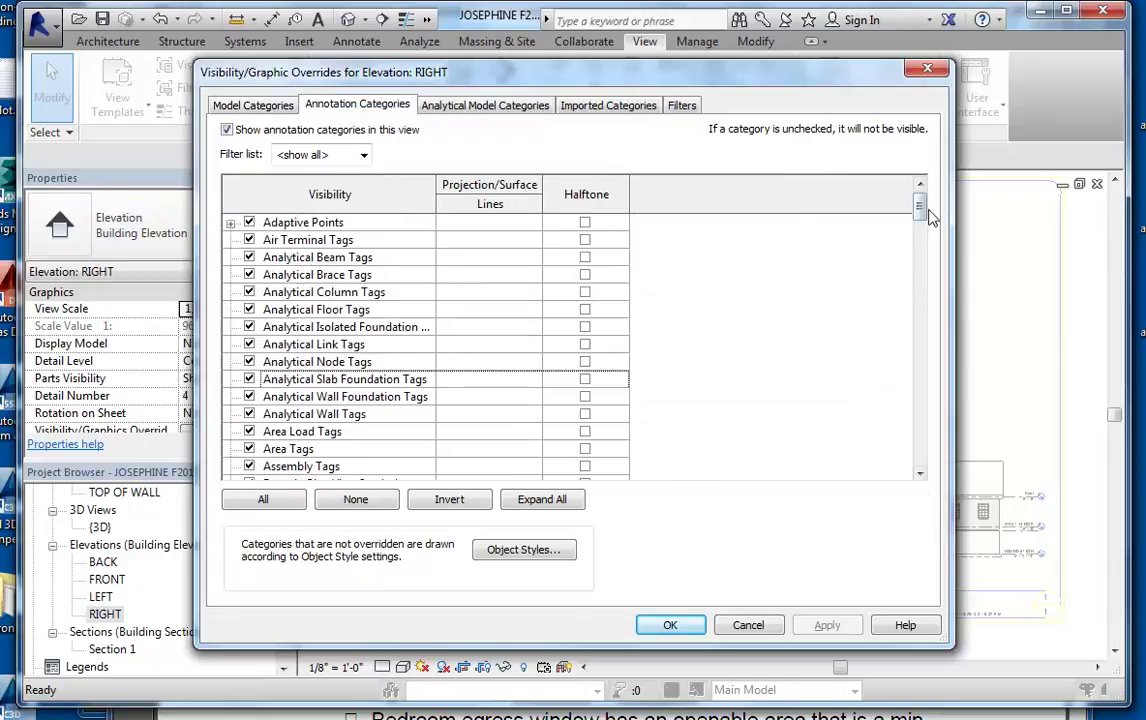
left_click_drag(920, 207, 944, 323)
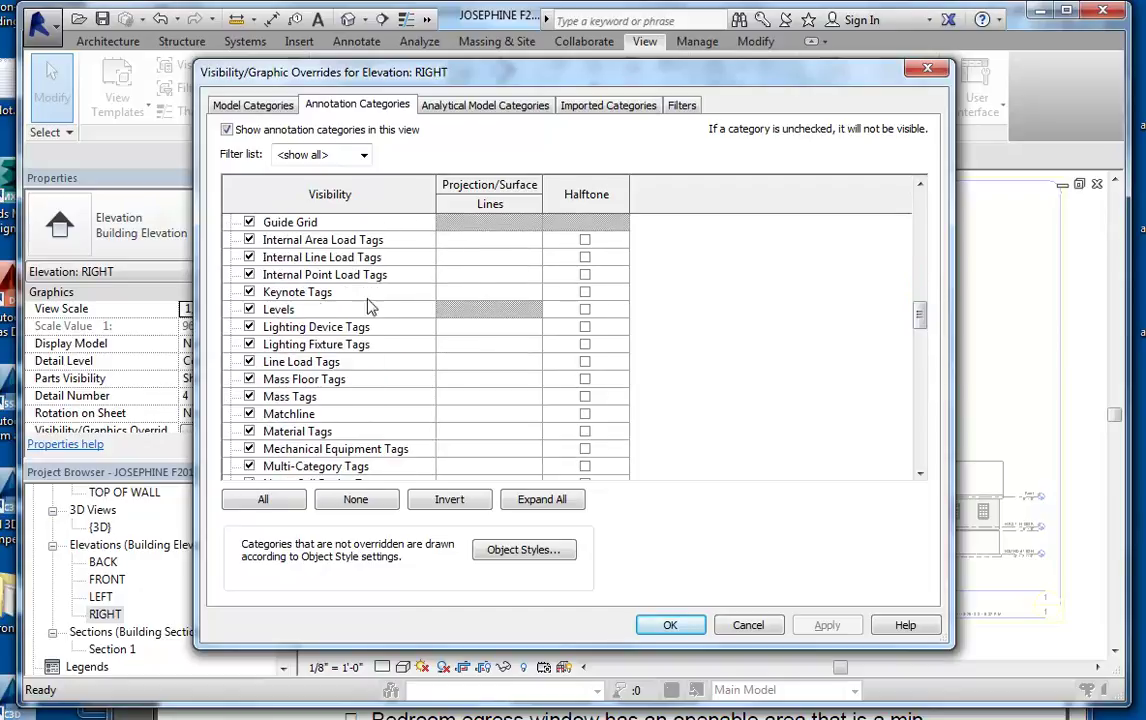
left_click(249, 310)
left_click(669, 625)
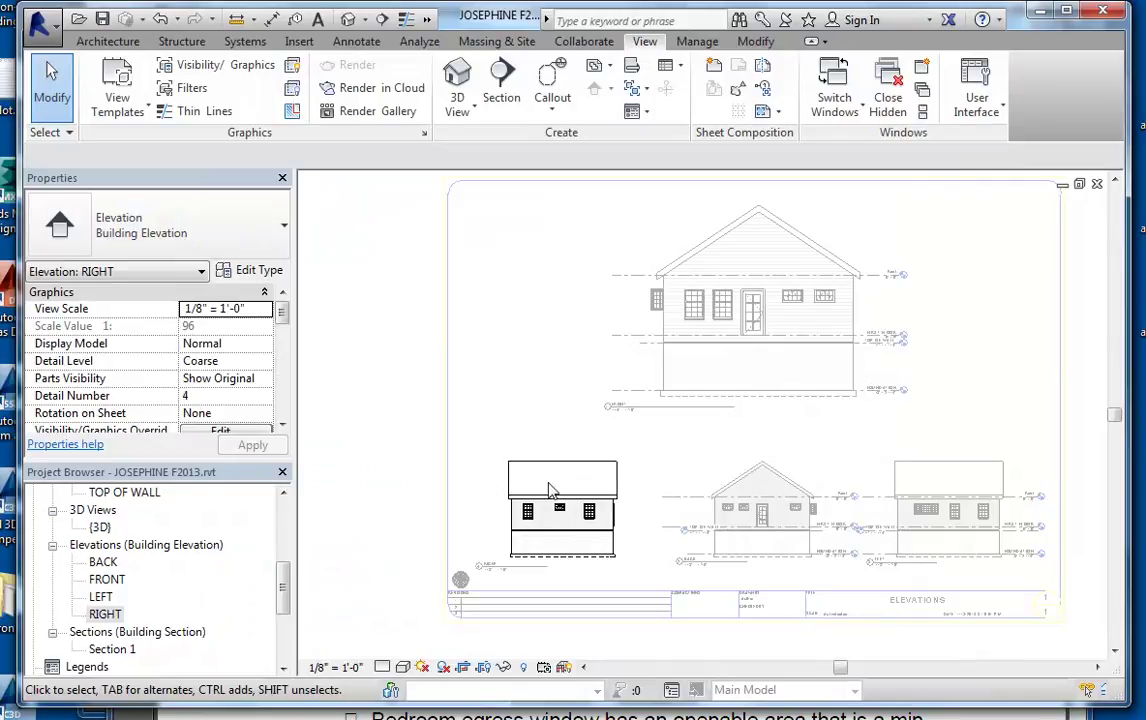
right_click(556, 486)
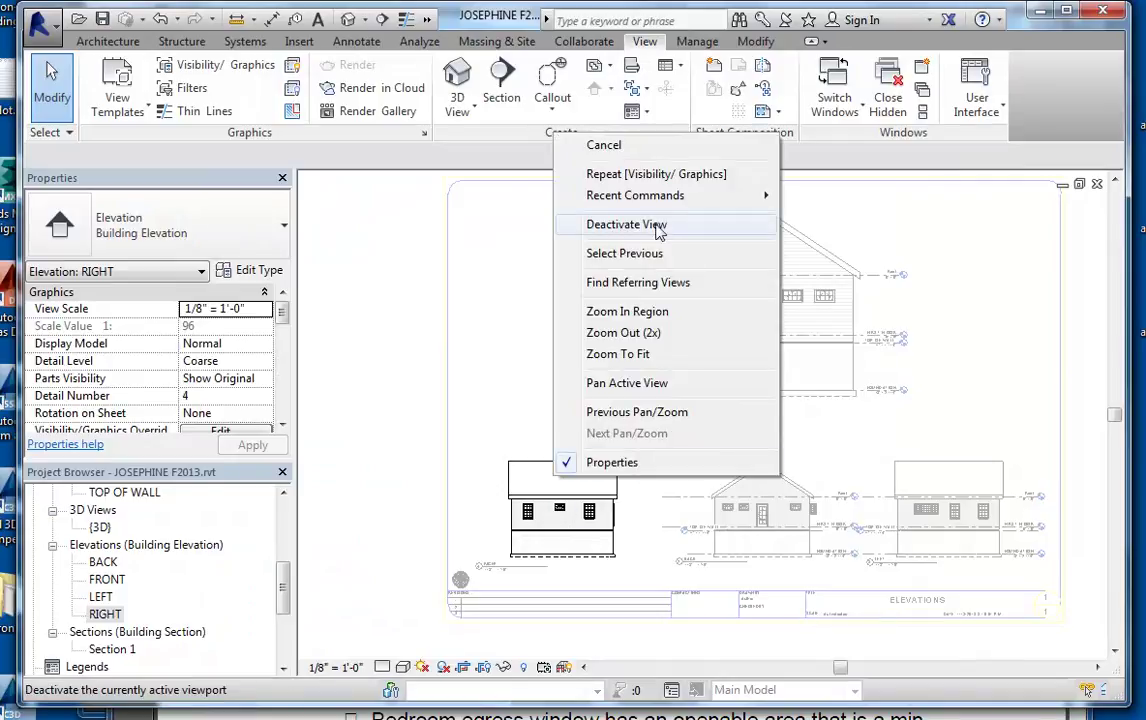
left_click(660, 225)
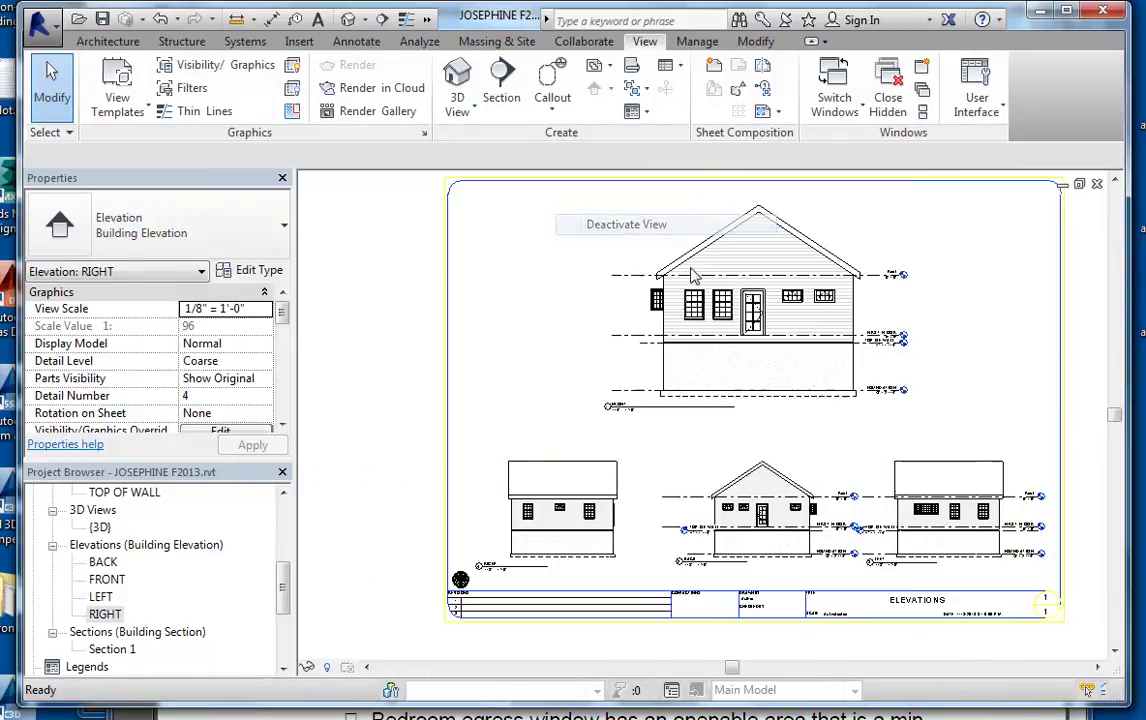
Step: Activate the left elevation's view, turn off its Levels annotation category, and return to the sheet
left_click(697, 514)
left_click(926, 488)
right_click(1040, 483)
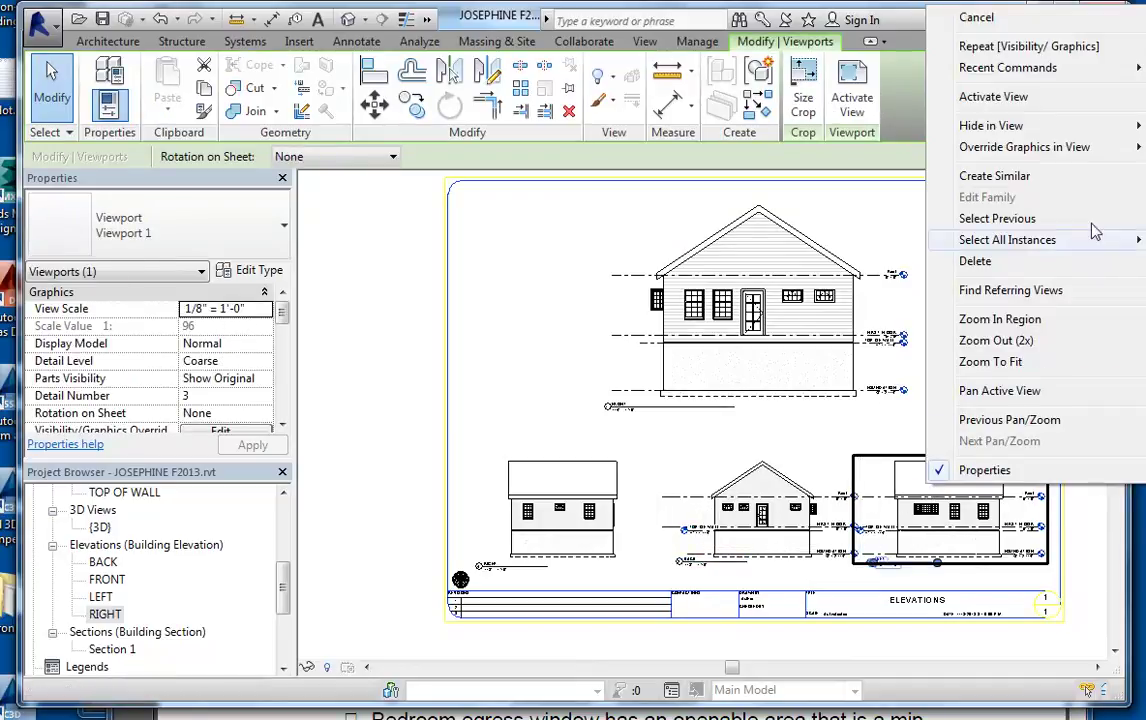
left_click(1040, 96)
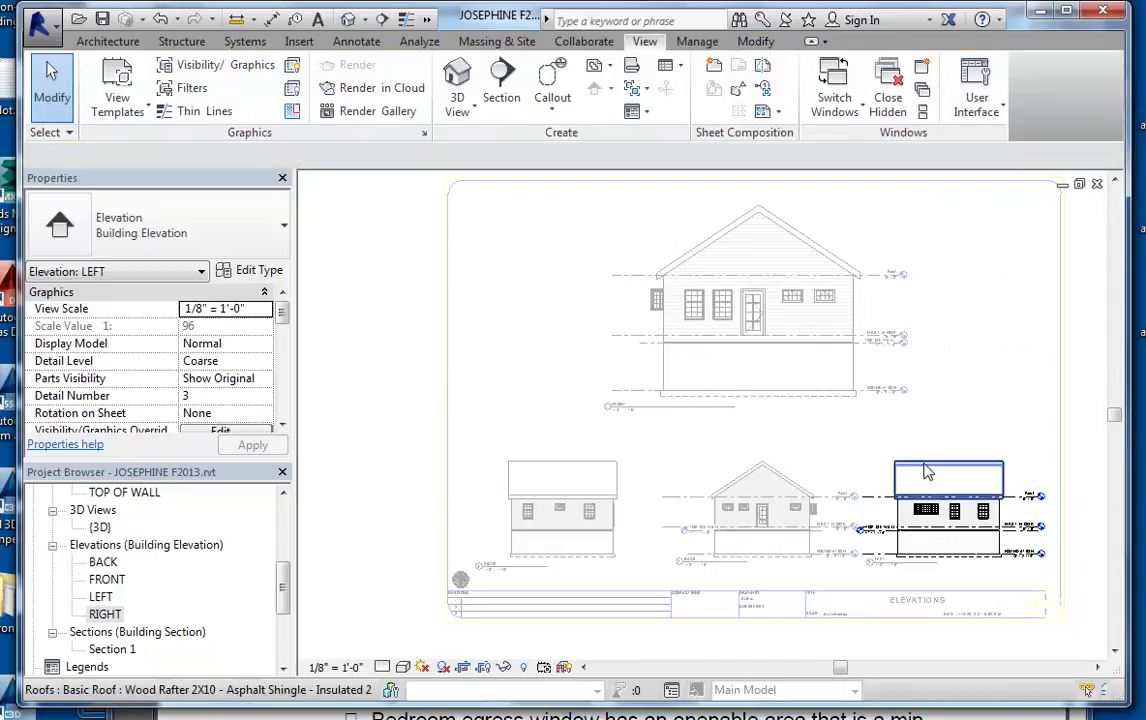
key("v")
key("g")
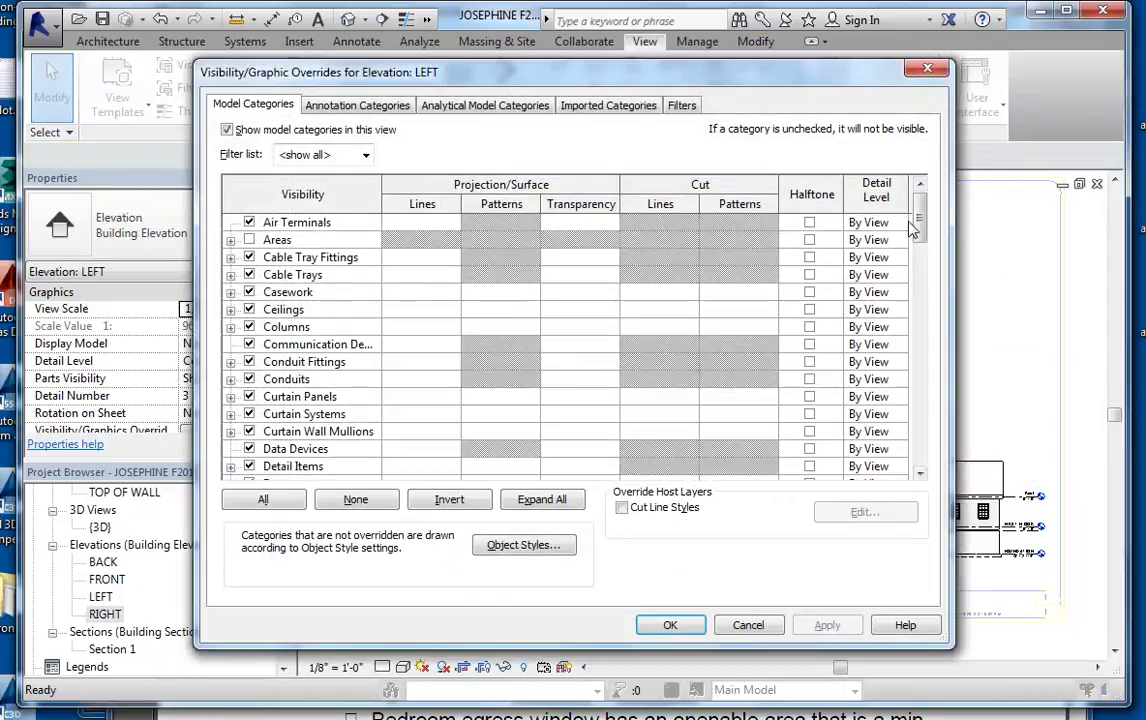
left_click(366, 112)
left_click_drag(924, 216, 922, 331)
left_click(248, 240)
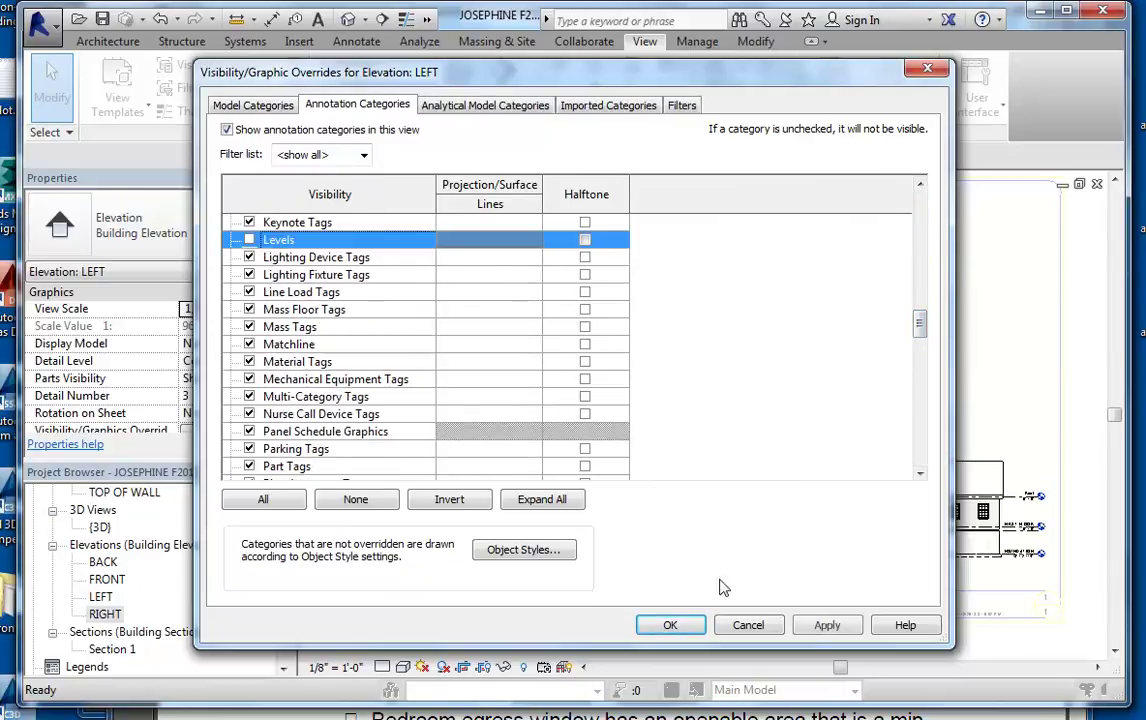
left_click(827, 626)
left_click(688, 628)
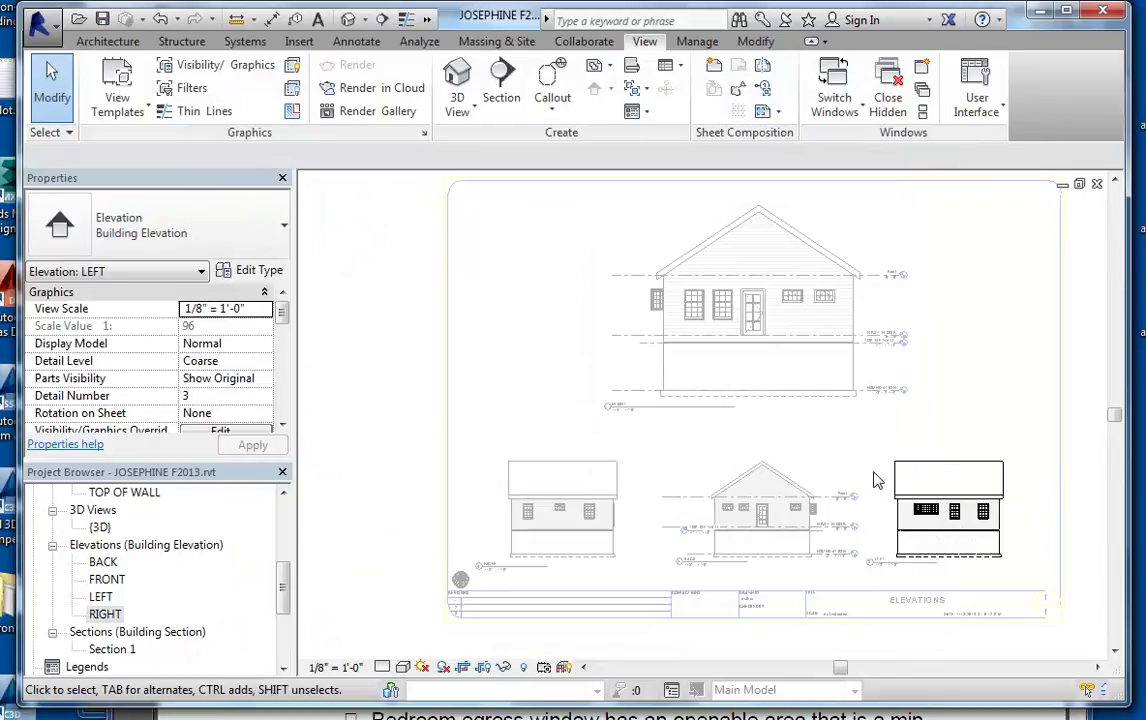
right_click(942, 438)
left_click(1003, 191)
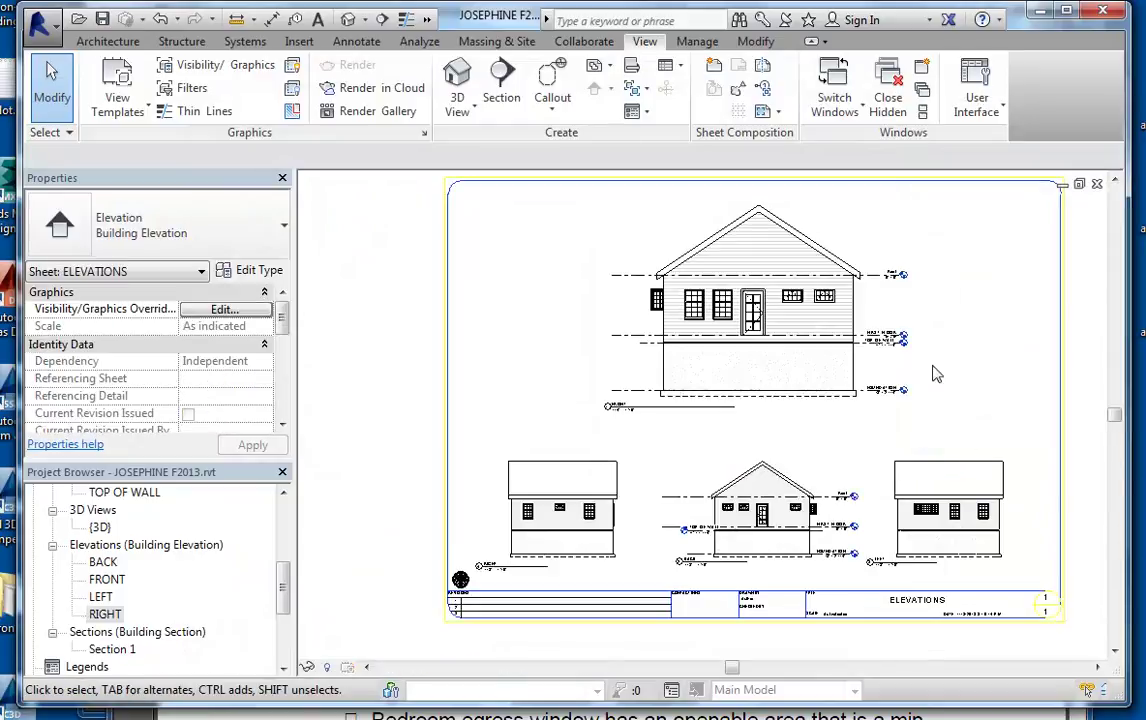
scroll(839, 466, "up", 2)
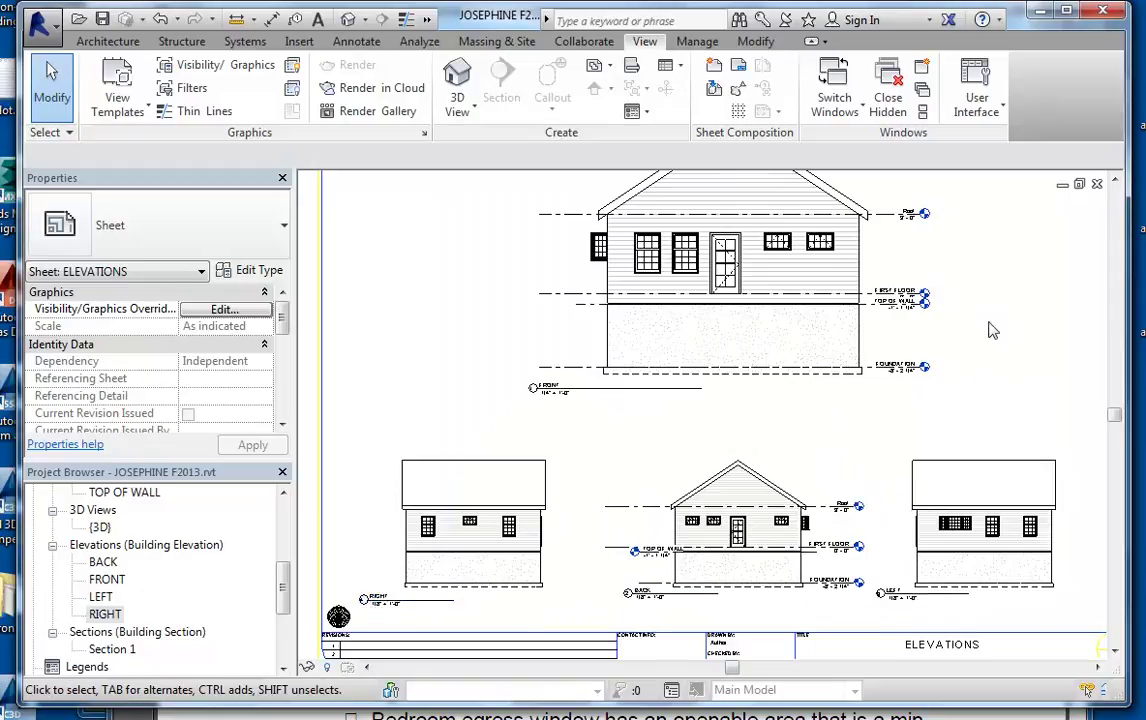
middle_click_drag(883, 267, 864, 377)
scroll(766, 462, "down", 2)
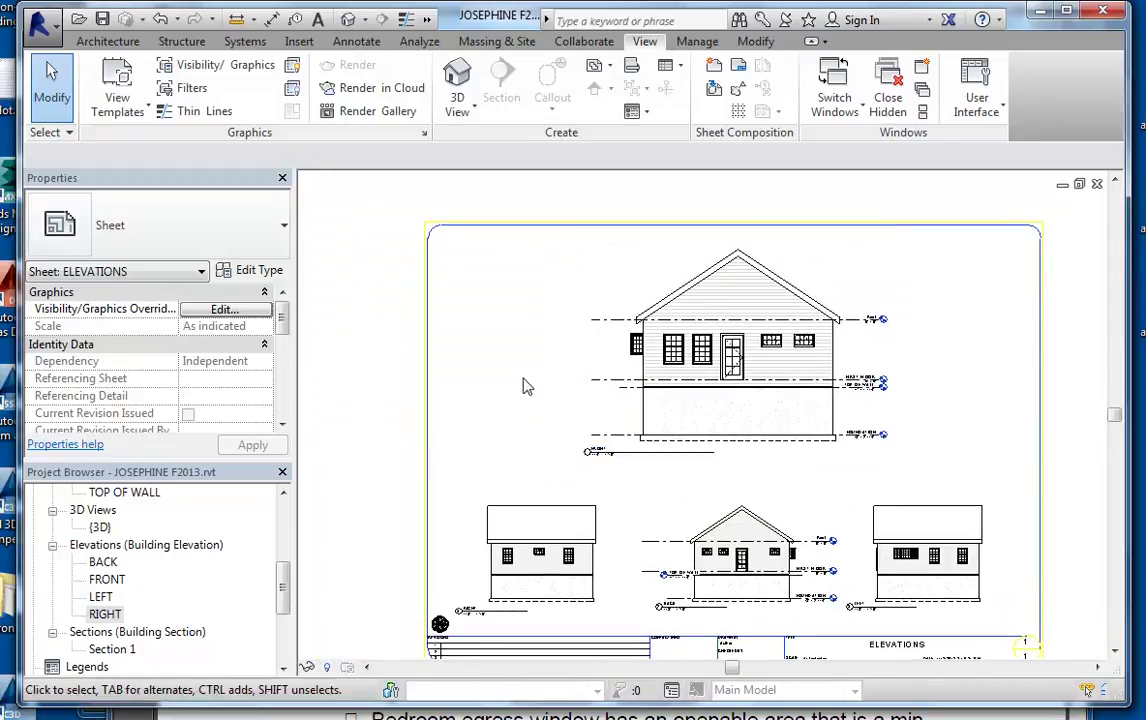
scroll(743, 517, "down", 2)
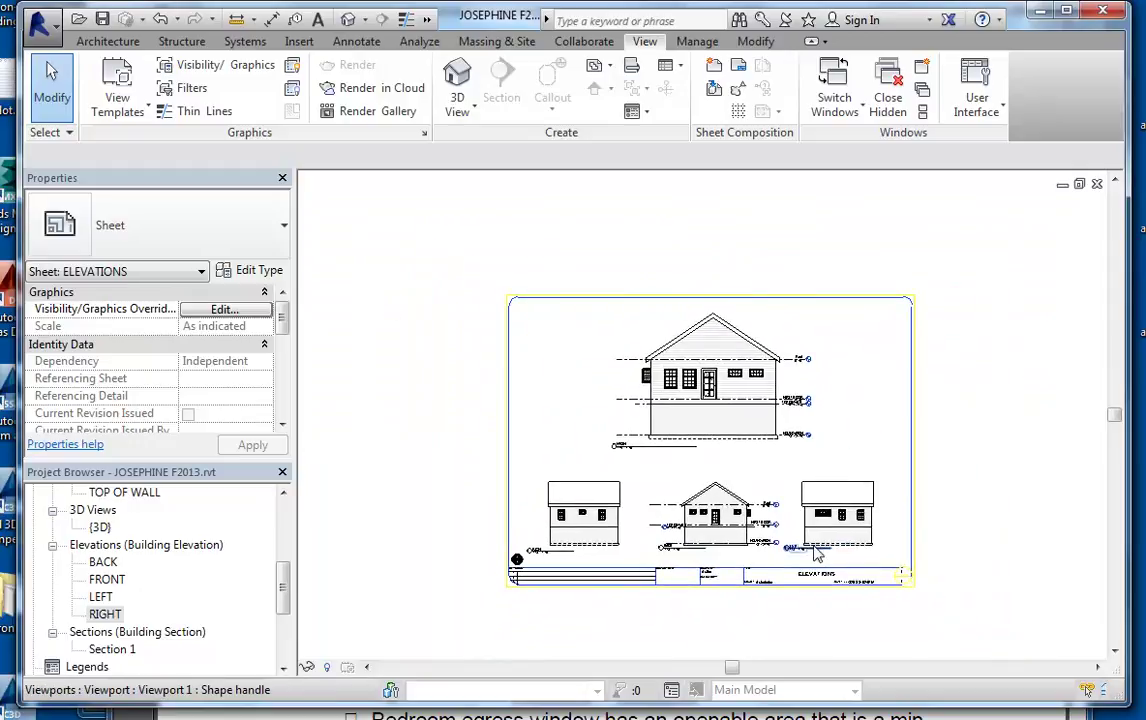
scroll(760, 520, "up", 1)
Step: Create a new sheet with the number 3 OF and the name SECTION
left_click_drag(281, 593, 281, 652)
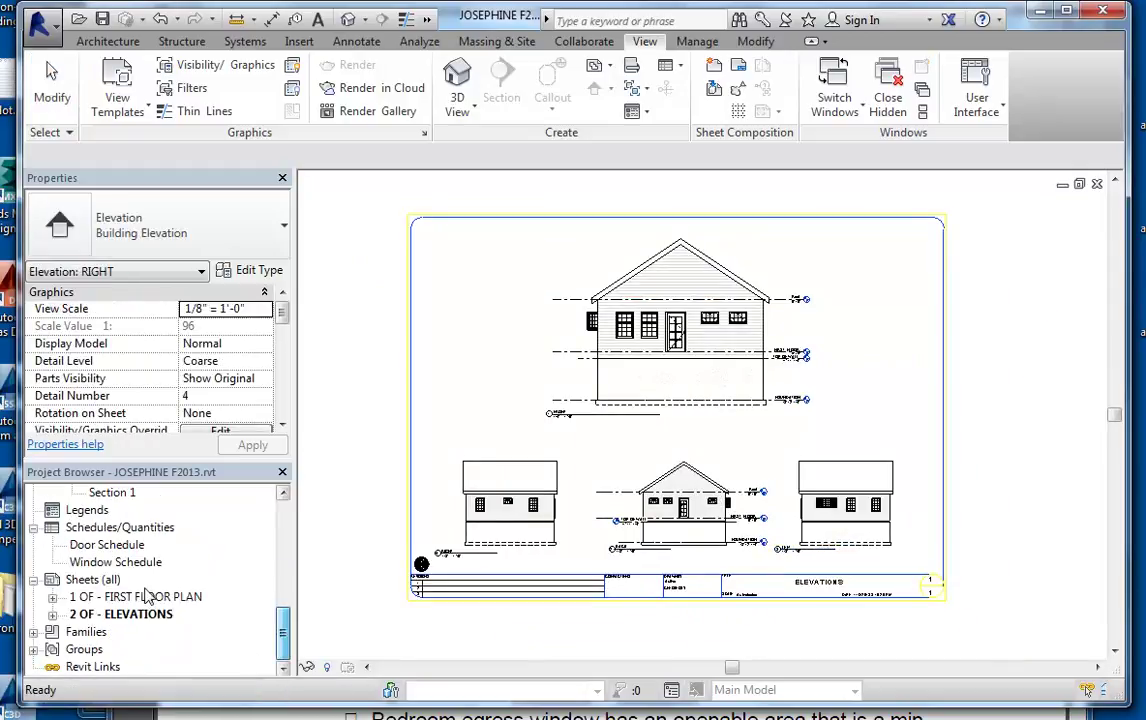
left_click(97, 581)
right_click(100, 588)
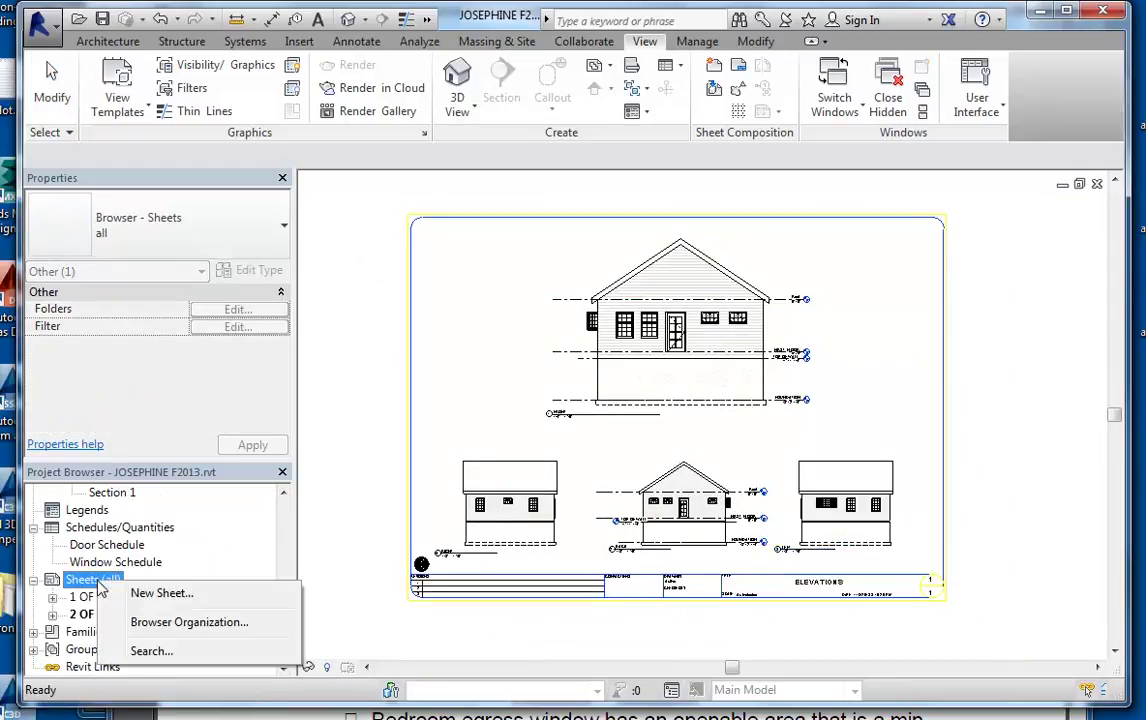
left_click(172, 595)
left_click(626, 582)
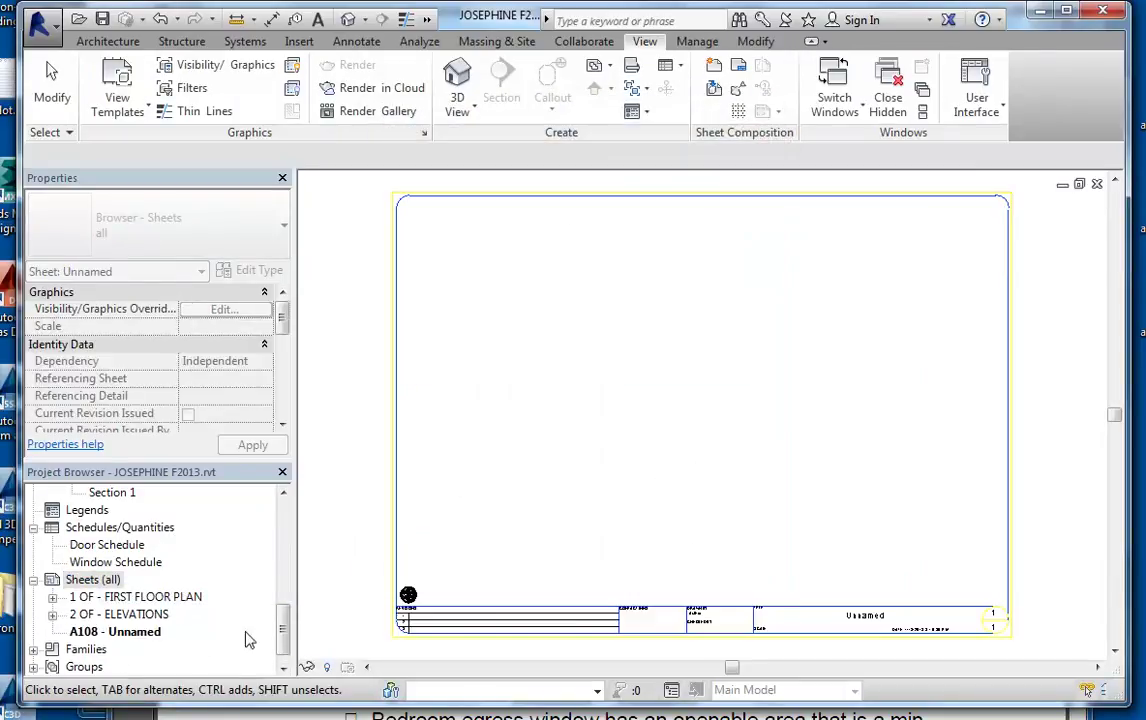
left_click(130, 634)
right_click(130, 634)
left_click(191, 510)
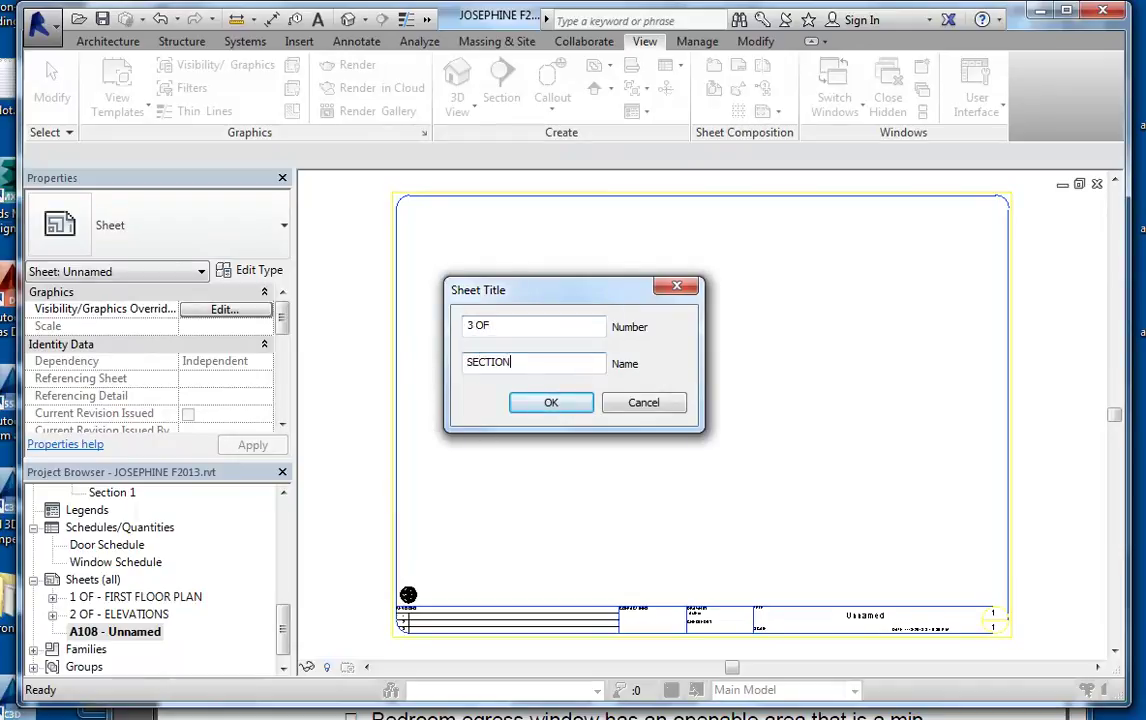
left_click(570, 405)
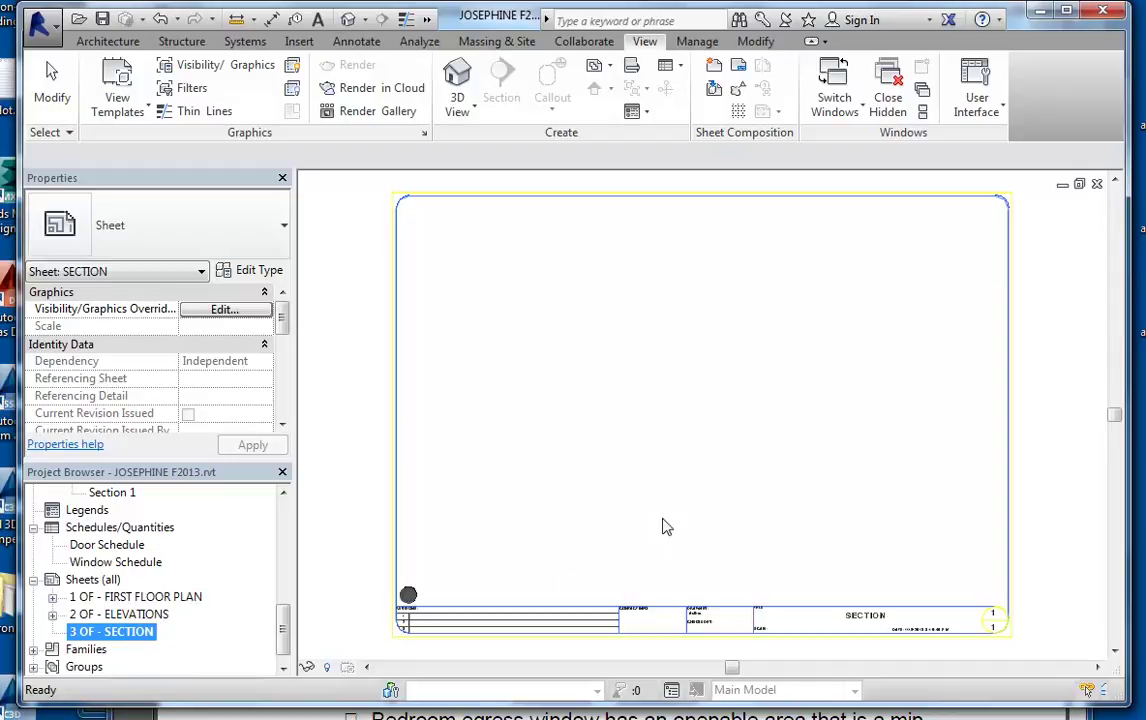
Step: Rename the building section view Section 1 as SECTION A-A
left_click_drag(291, 626, 287, 600)
left_click(131, 601)
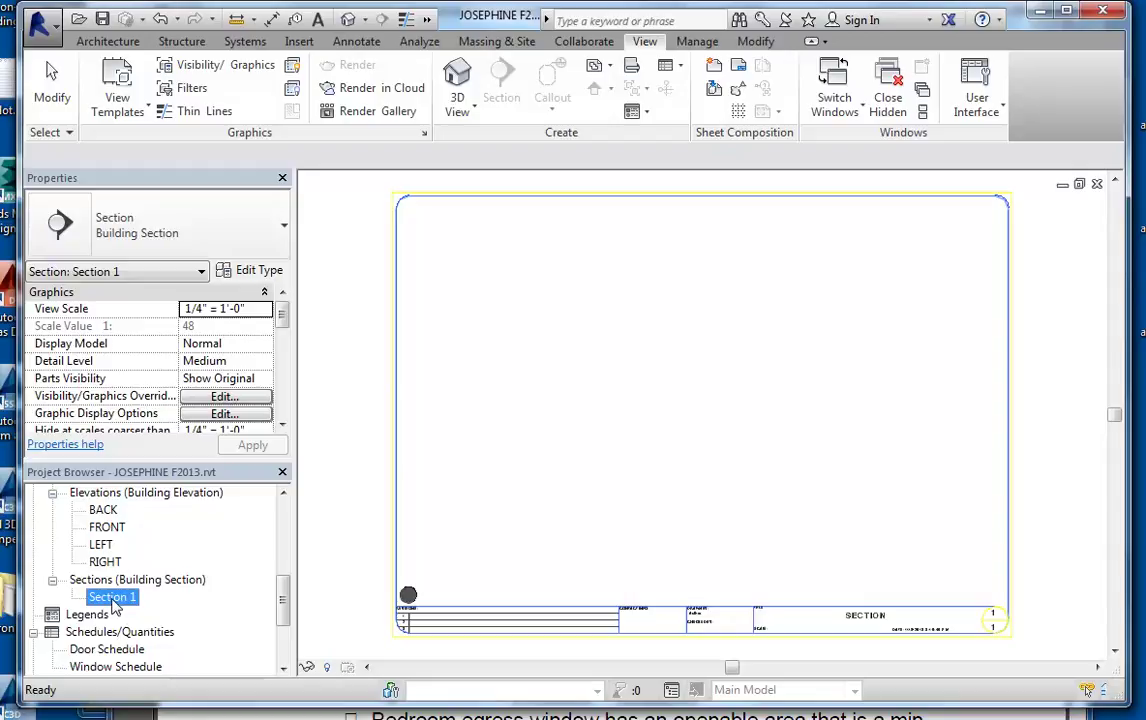
right_click(113, 600)
left_click(185, 474)
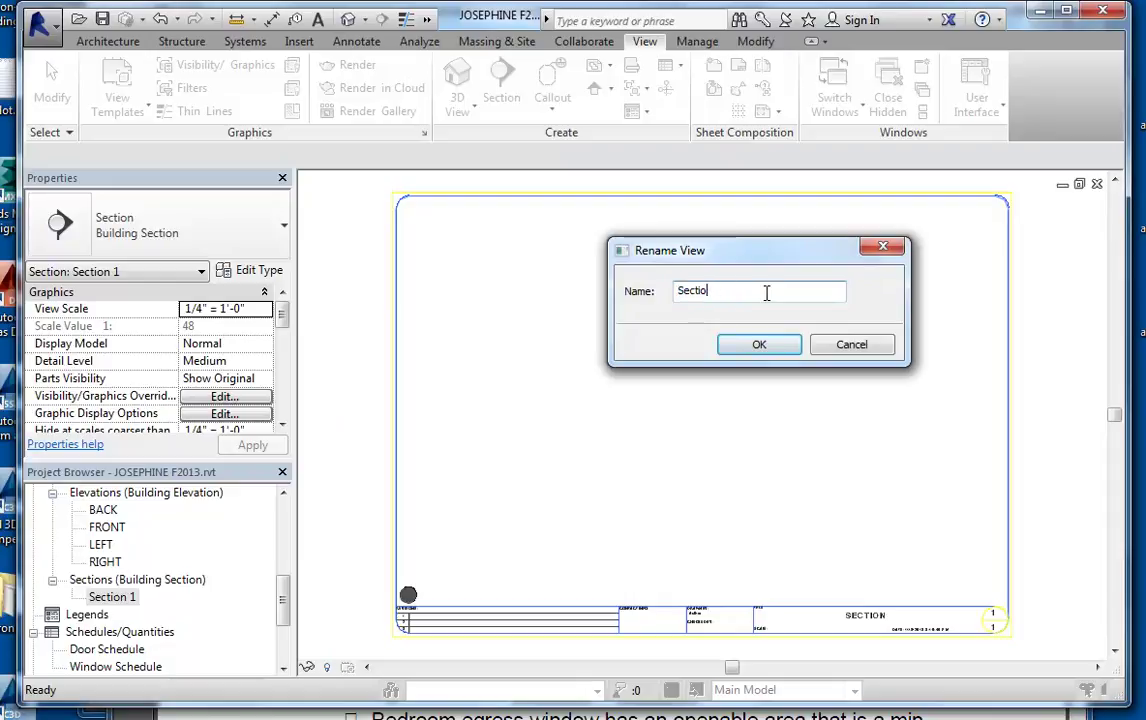
key("BackSpace")
key("BackSpace")
key("BackSpace")
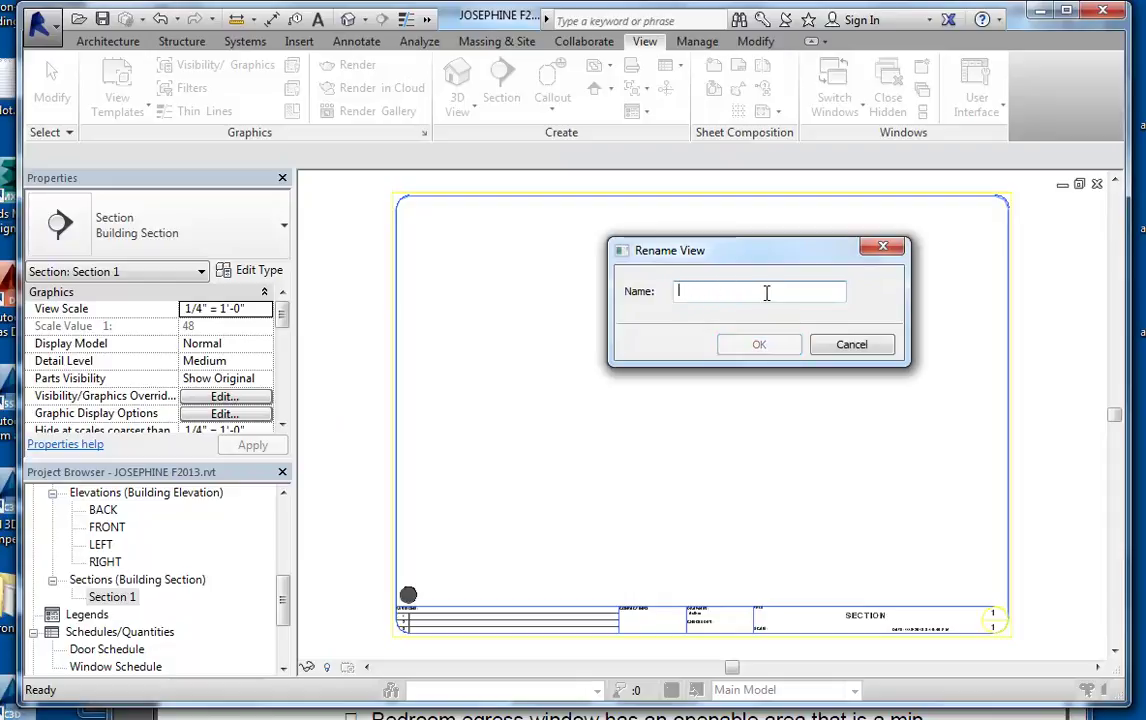
type("SECTION A-A")
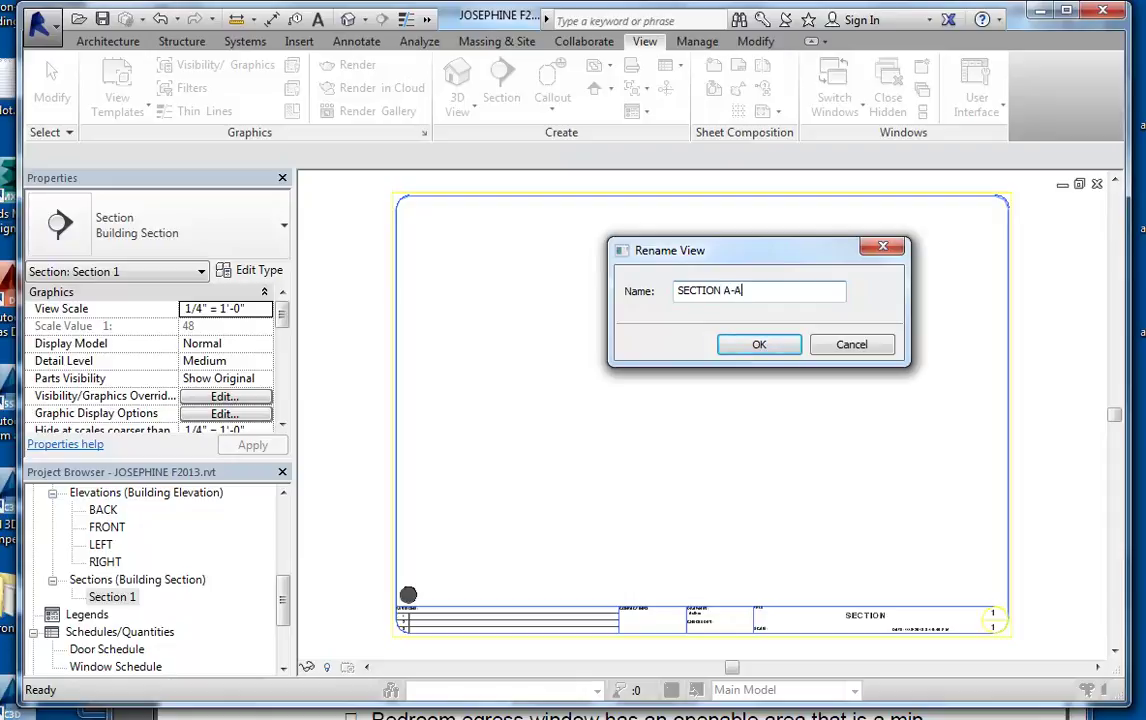
left_click(752, 344)
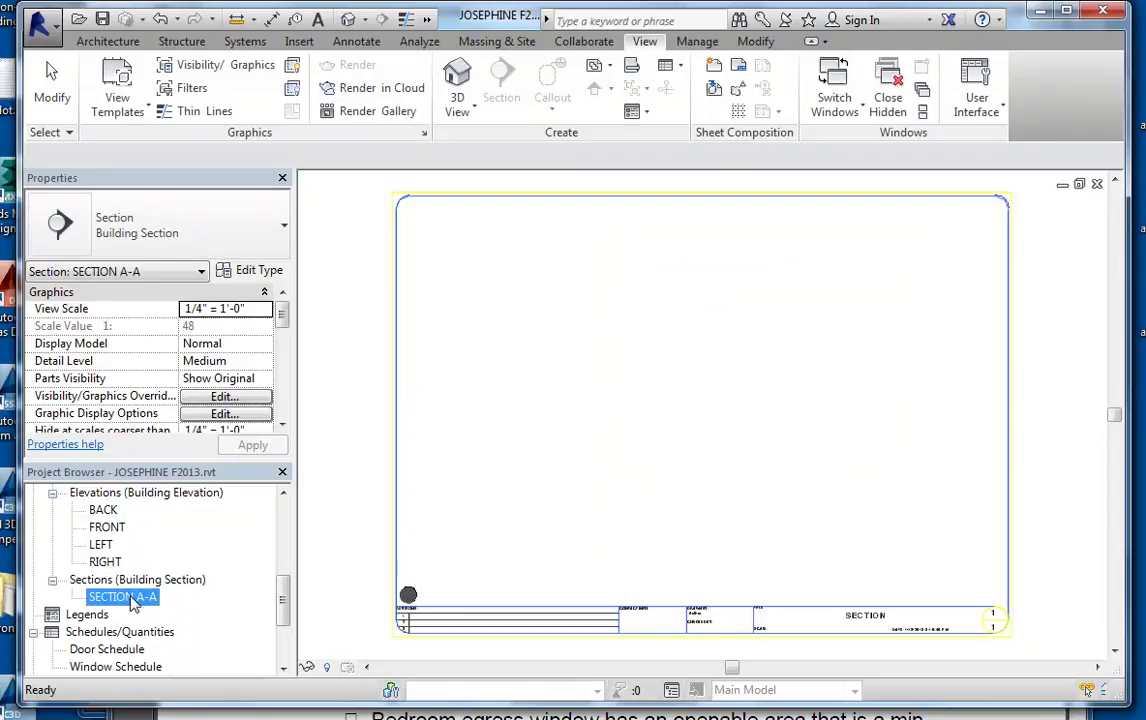
Step: Place the SECTION A-A view on the SECTION sheet and set its view scale to 1/2" = 1'-0"
left_click_drag(730, 393, 724, 402)
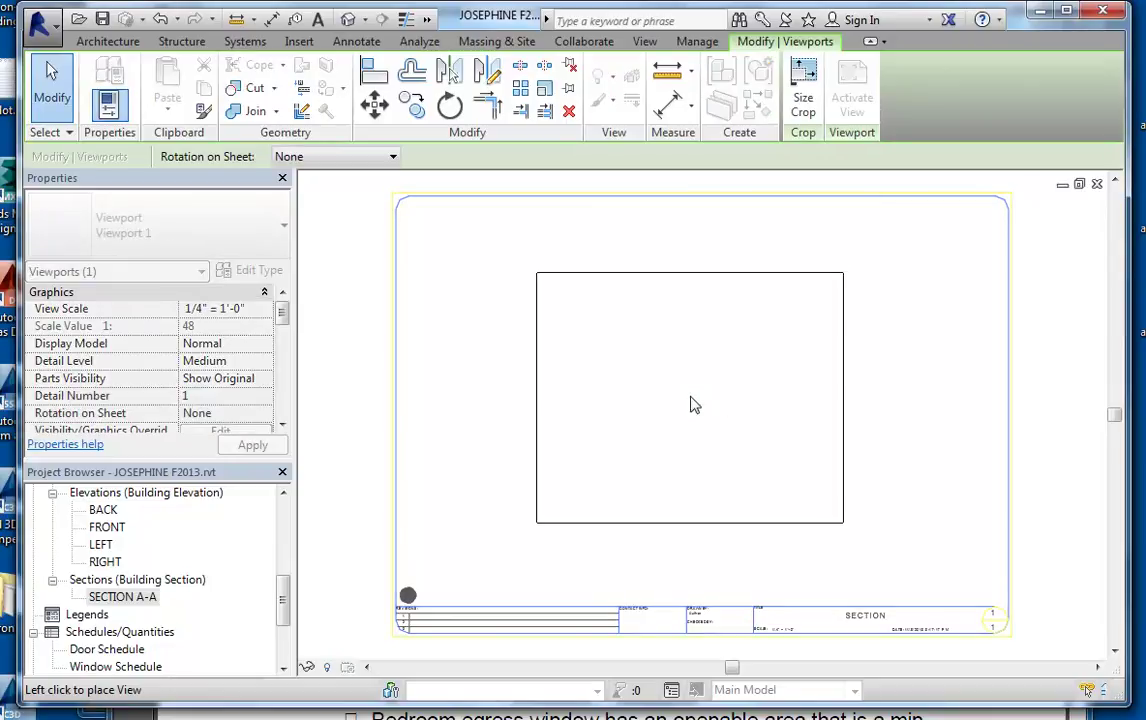
left_click(700, 402)
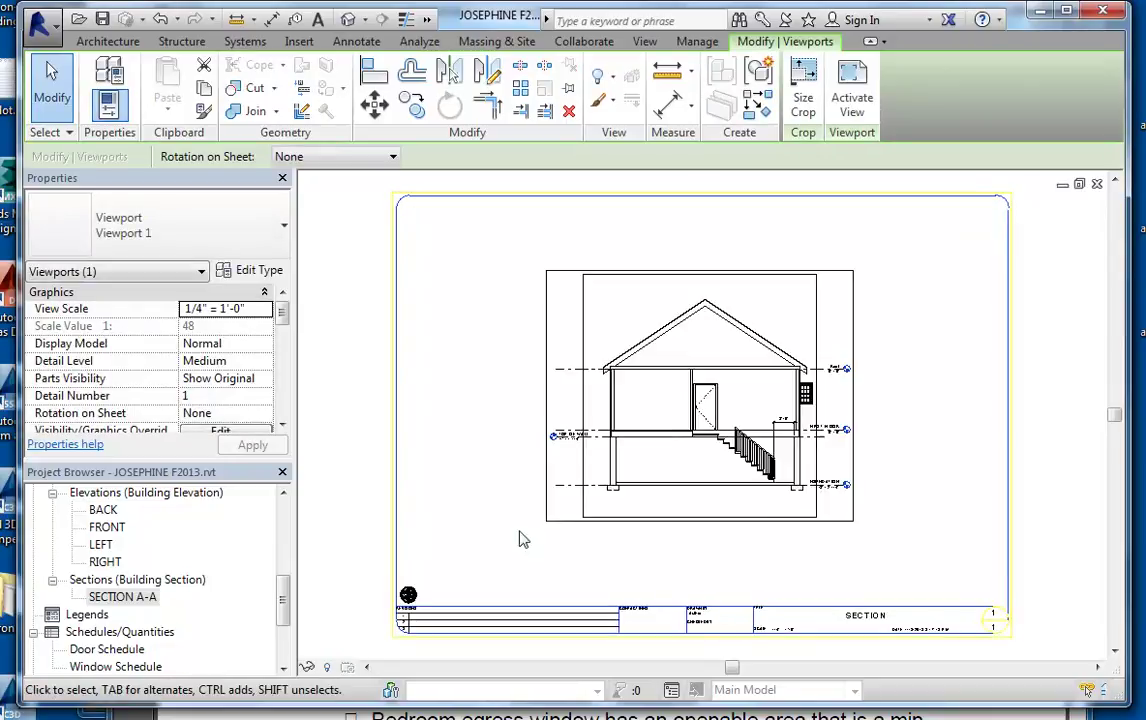
right_click(631, 298)
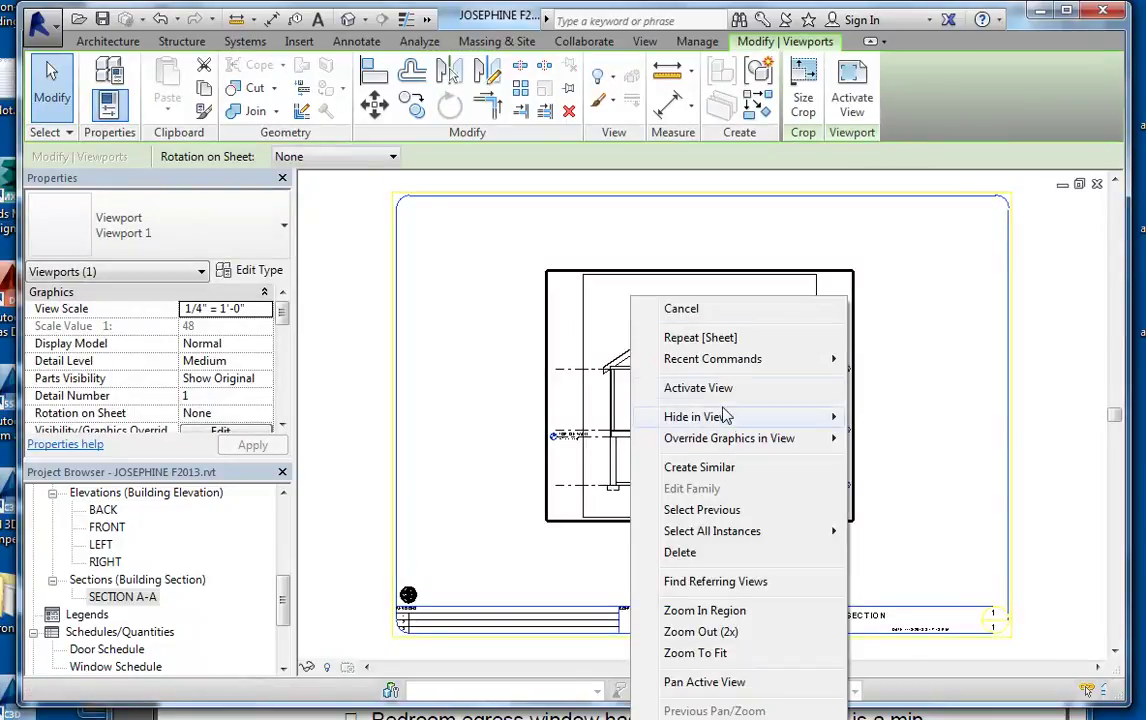
left_click(698, 388)
left_click(336, 667)
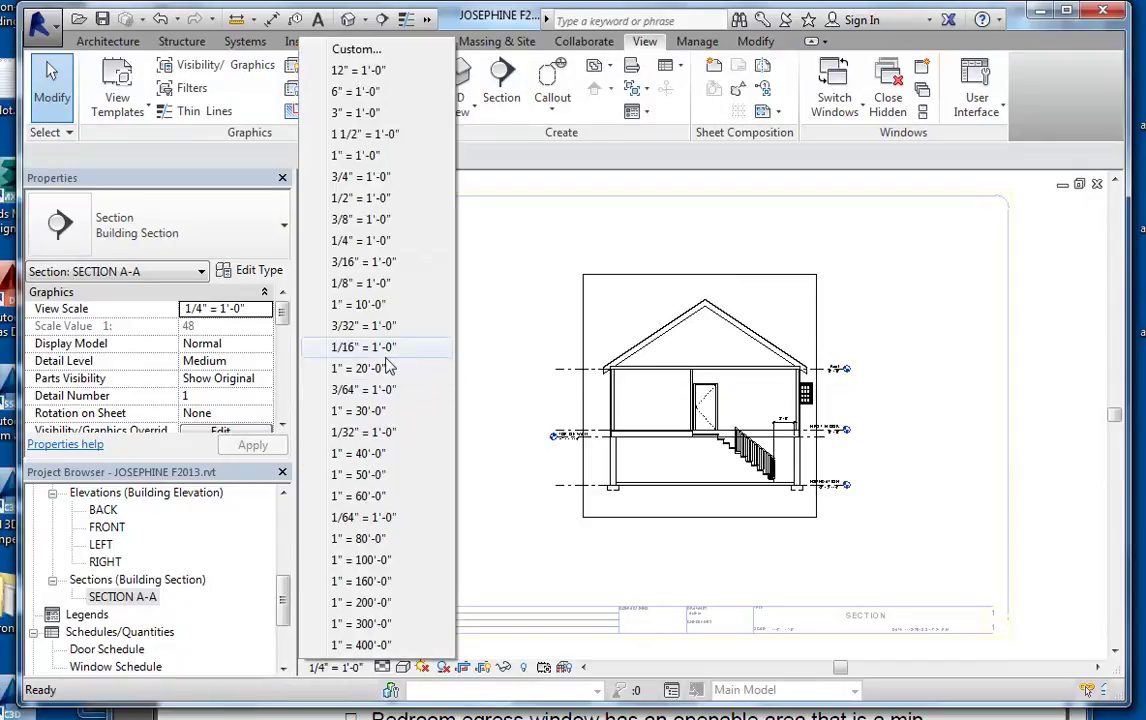
left_click(360, 197)
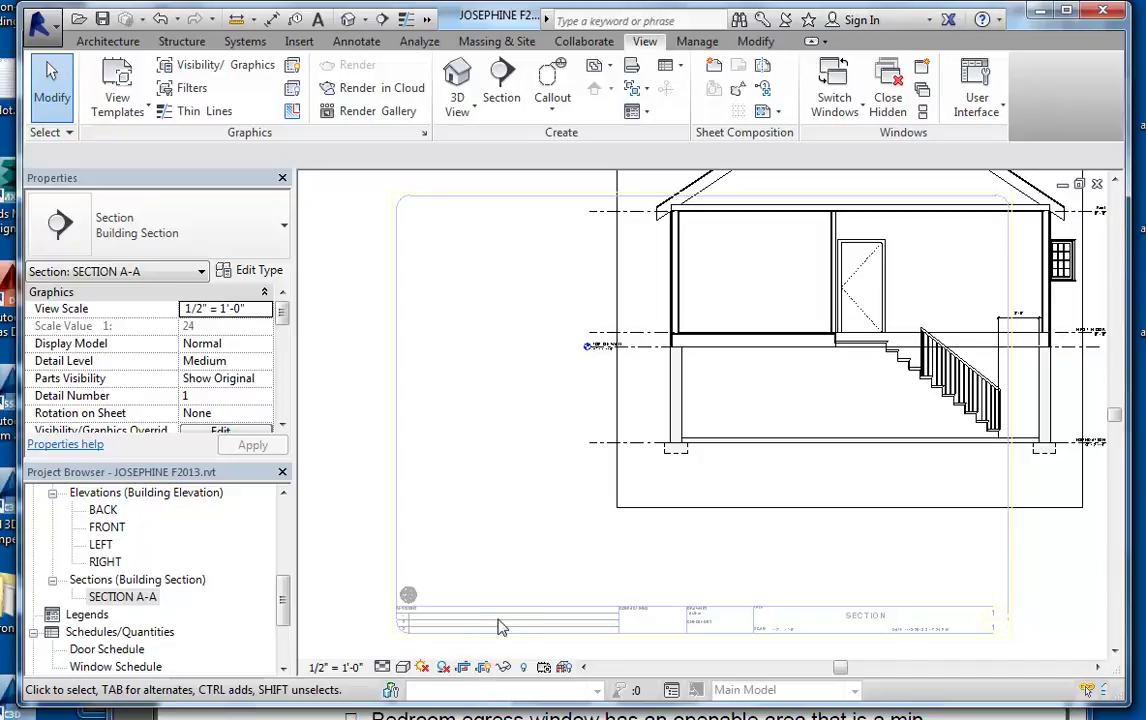
right_click(684, 366)
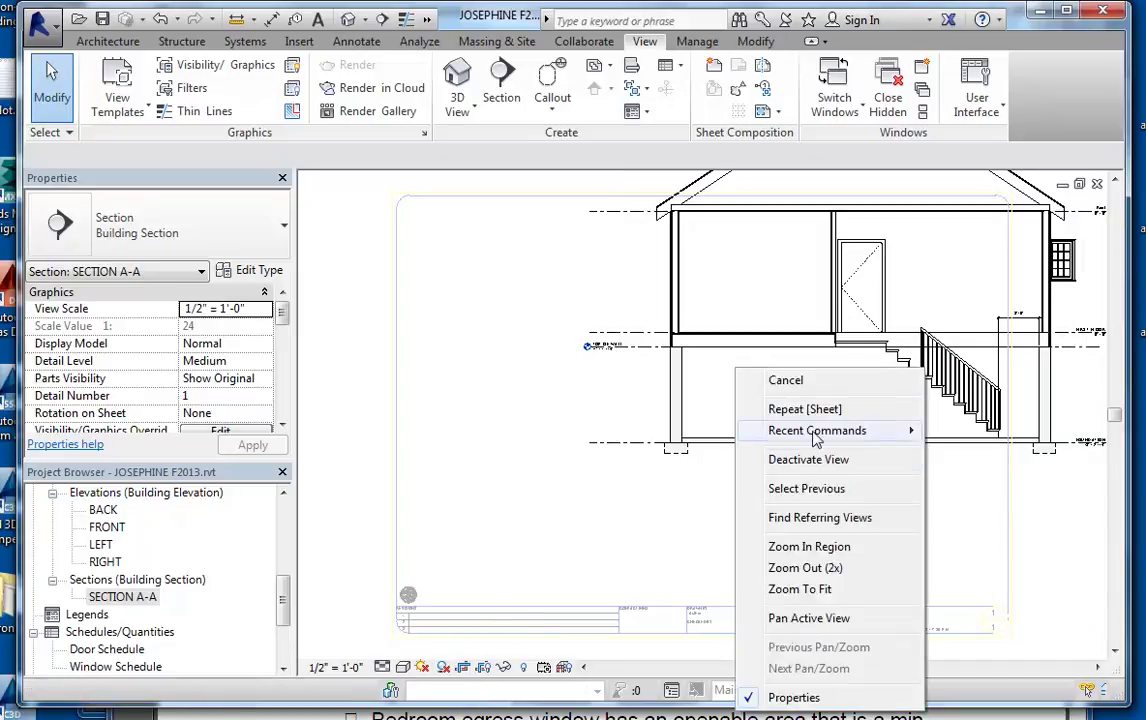
left_click(790, 461)
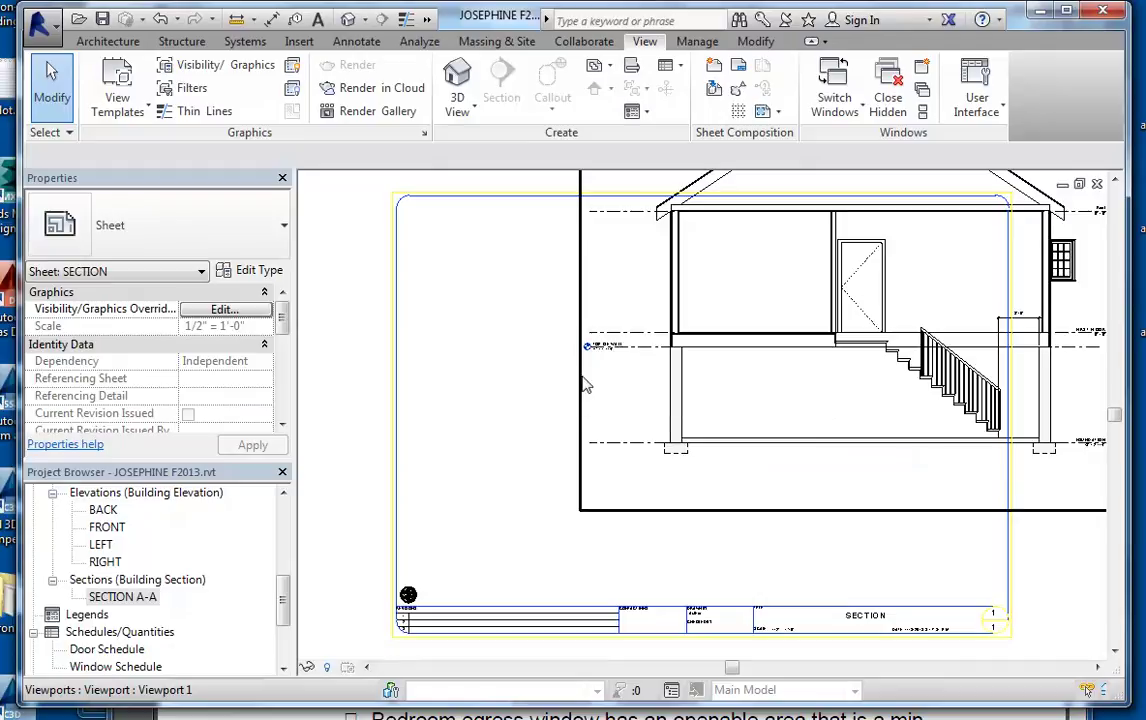
Step: Move the SECTION A-A viewport so the section drawing sits centred within the sheet border
left_click_drag(574, 397, 442, 494)
left_click_drag(445, 400, 436, 418)
scroll(618, 390, "down", 3)
scroll(670, 340, "up", 3)
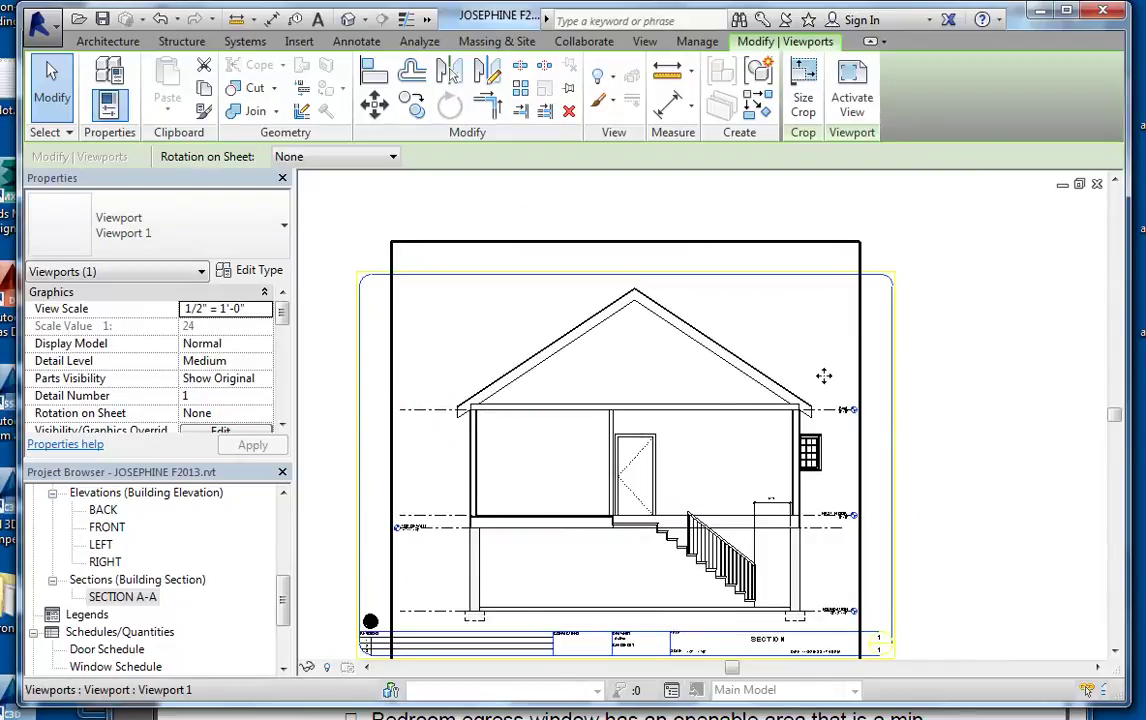
Step: Activate the section's view and pull the upper and lower edges of its crop region in close to the roof ridge and footings
right_click(583, 292)
left_click(739, 397)
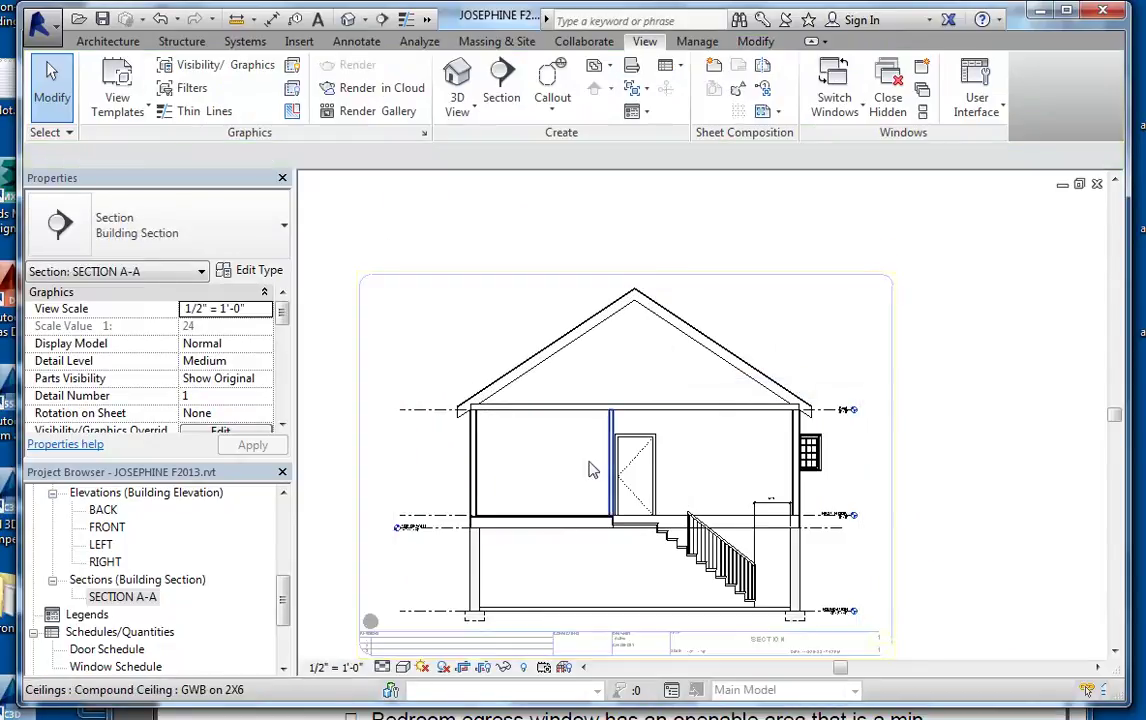
left_click(615, 246)
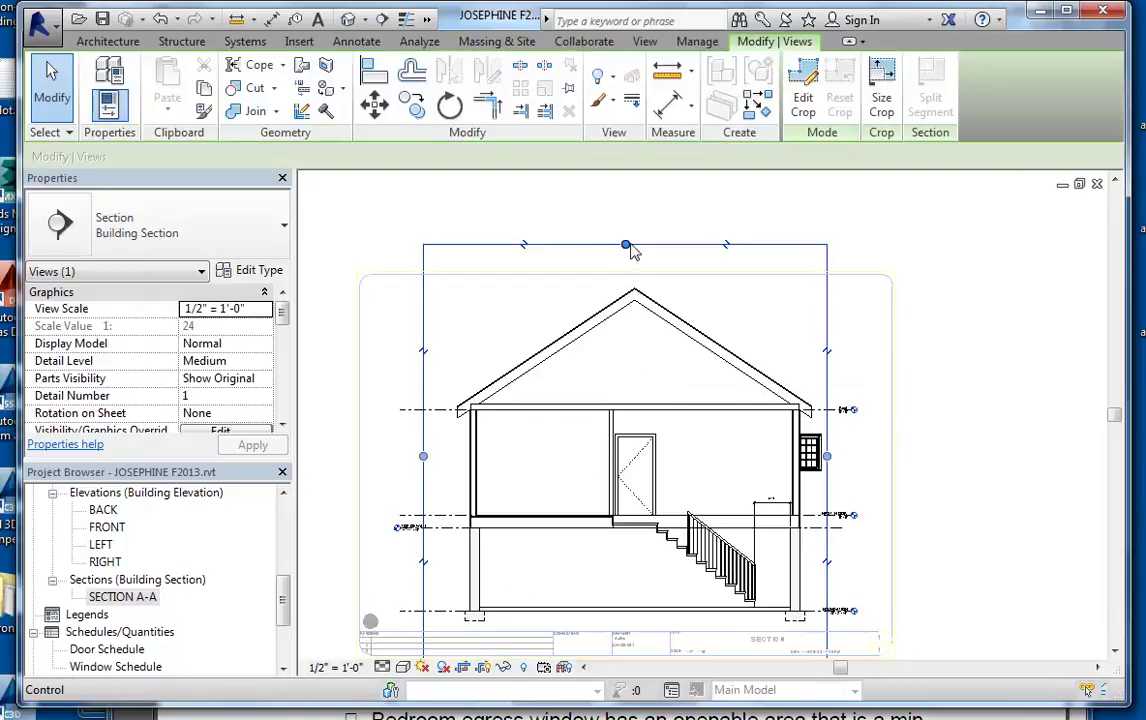
left_click_drag(624, 281, 625, 281)
scroll(740, 552, "down", 2)
middle_click_drag(740, 552, 676, 530)
left_click_drag(651, 563, 678, 507)
Step: Widen the section's crop region on both sides to enclose the level line ends, and deactivate the view
mouse_move(495, 392)
left_mouse_down()
mouse_move(451, 392)
mouse_move(486, 392)
left_mouse_up()
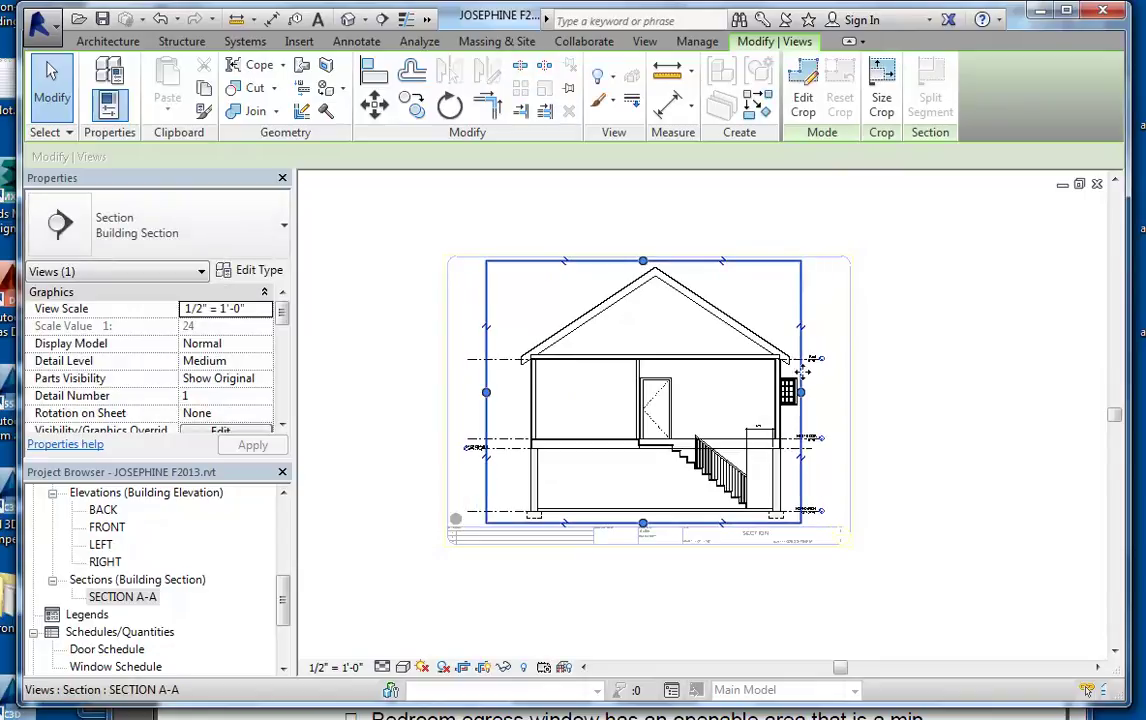
left_click_drag(800, 391, 824, 391)
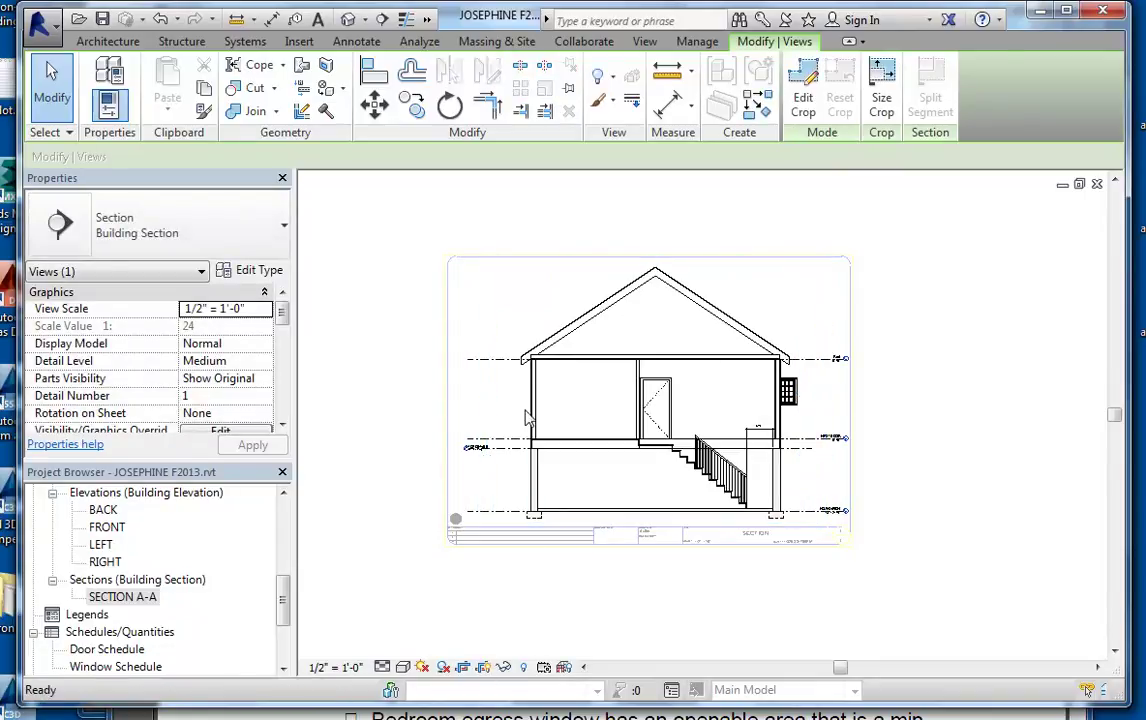
right_click(536, 281)
left_click(617, 371)
scroll(760, 384, "up", 4)
scroll(568, 430, "down", 5)
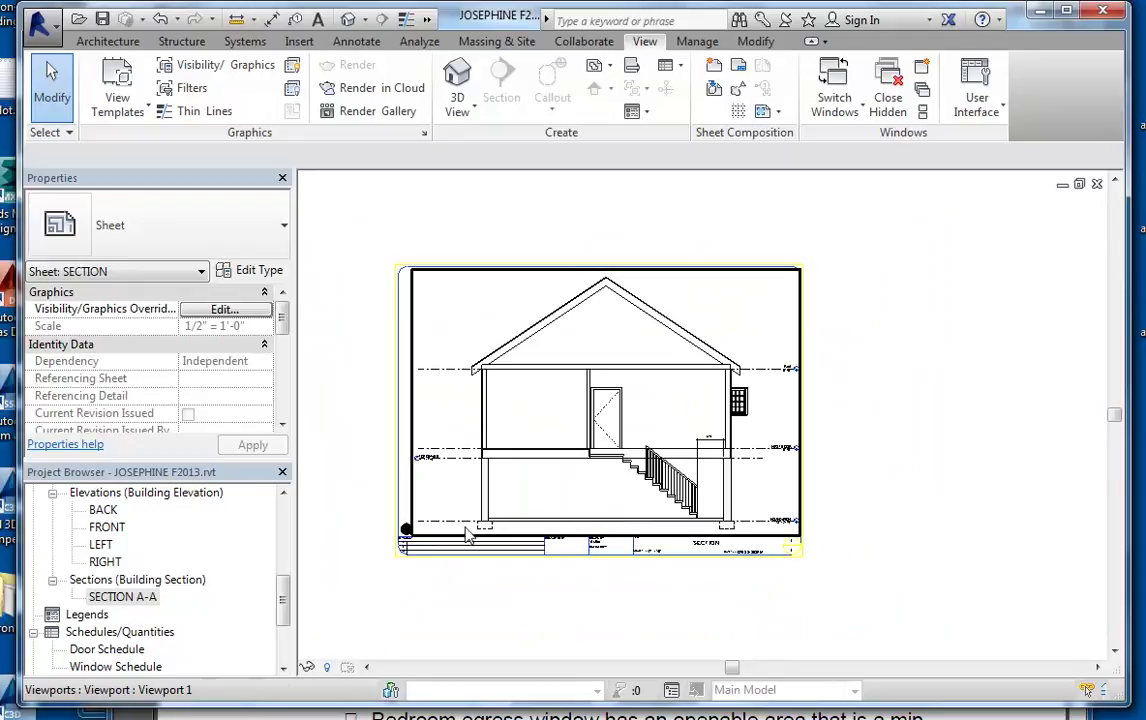
Step: Open the FIRST FLOOR plan and examine the section marker beside the stairs for its detail and sheet reference
left_click_drag(284, 605, 325, 506)
double_click(128, 545)
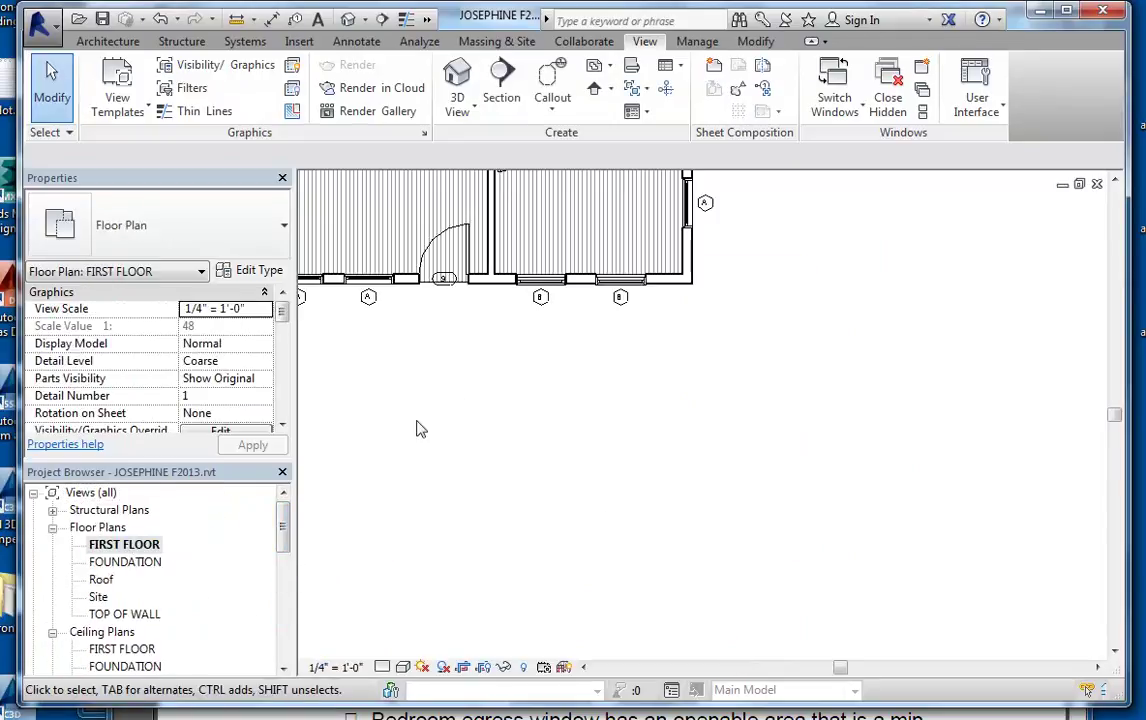
mouse_move(506, 391)
middle_mouse_down()
mouse_move(622, 542)
mouse_move(590, 393)
mouse_move(568, 532)
middle_mouse_up()
scroll(384, 330, "up", 5)
scroll(384, 345, "up", 1)
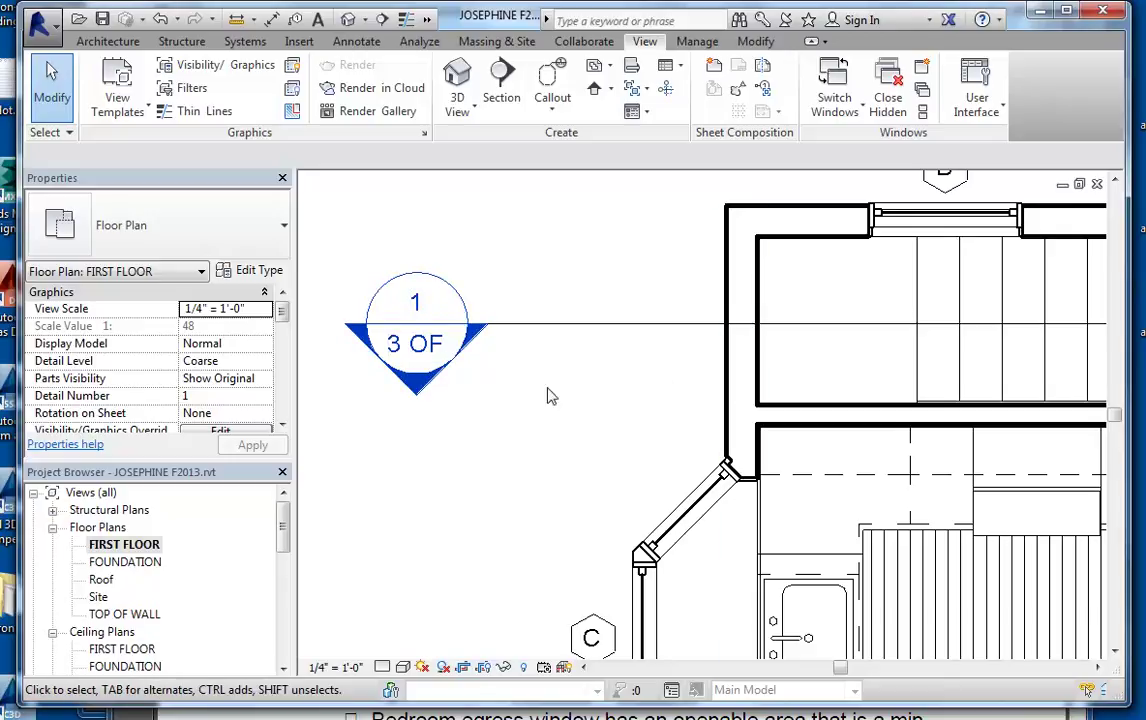
scroll(611, 391, "down", 6)
scroll(619, 423, "up", 3)
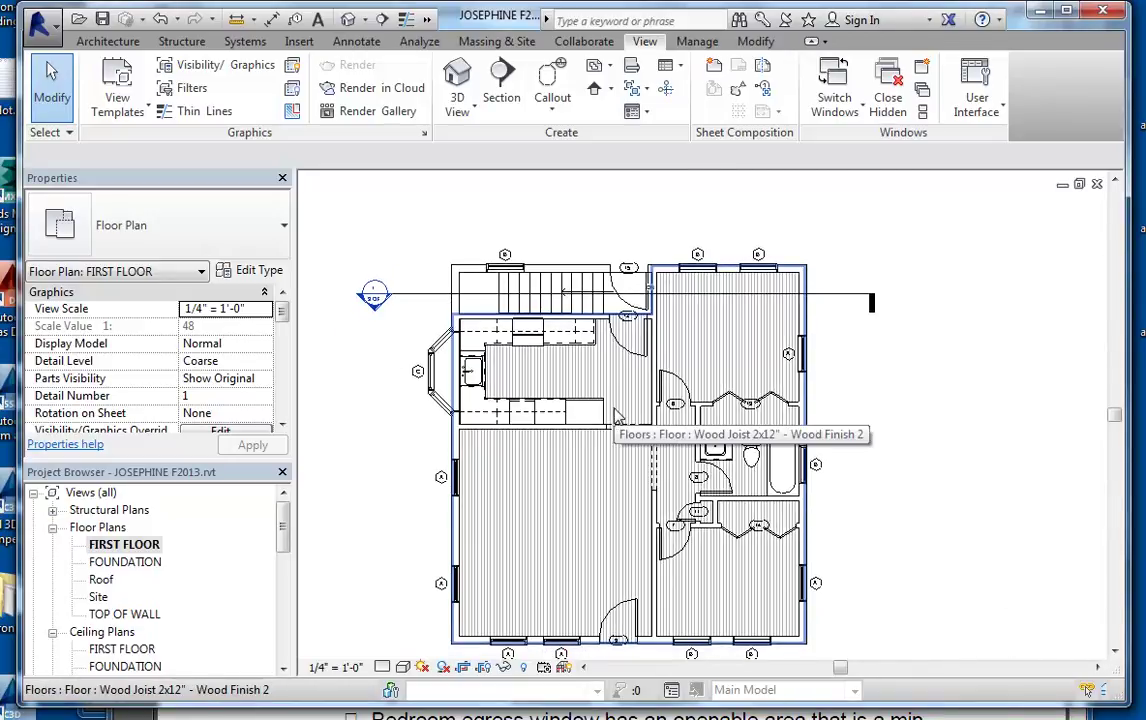